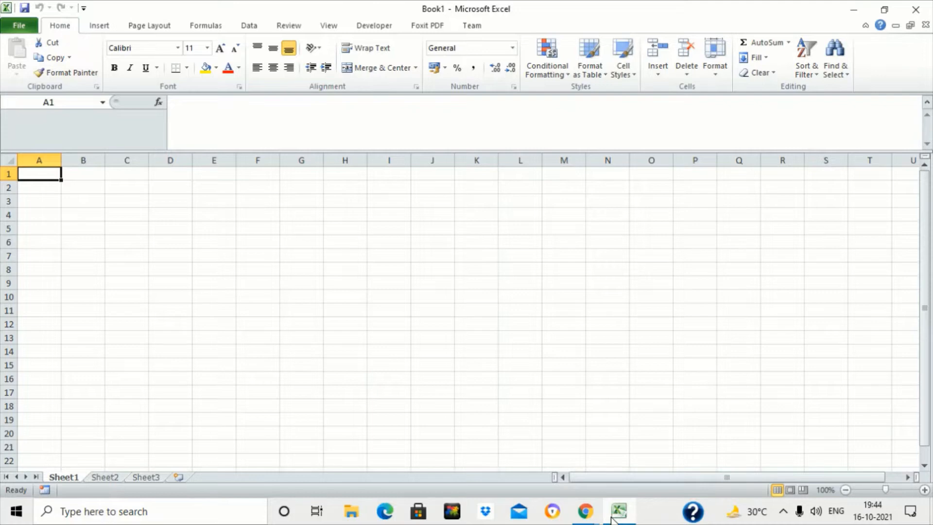
- Enter the text "spreadsheet software" in cell C7
left_click(114, 253)
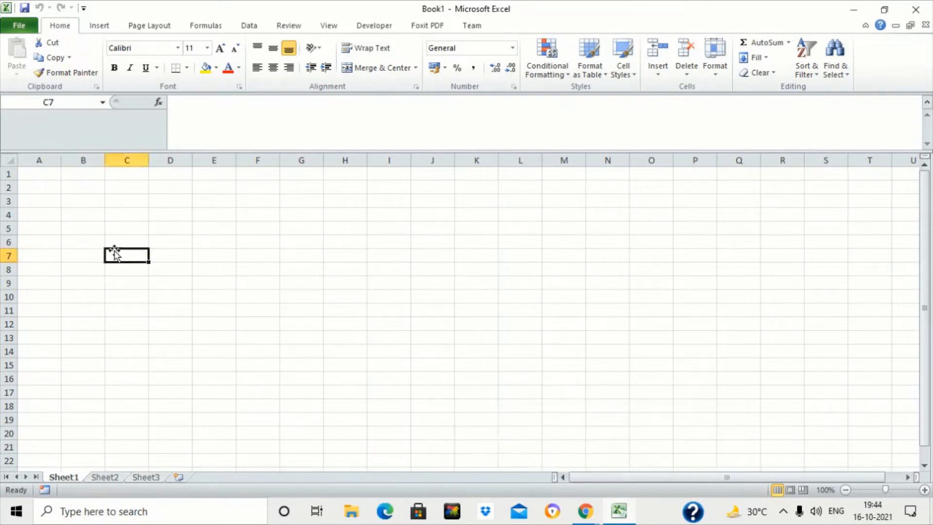
type("spre")
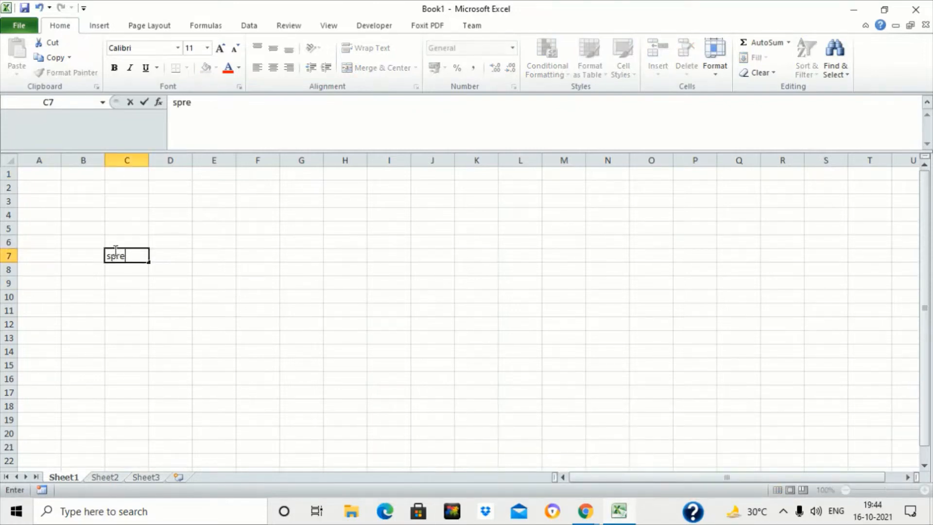
type("adsheet s")
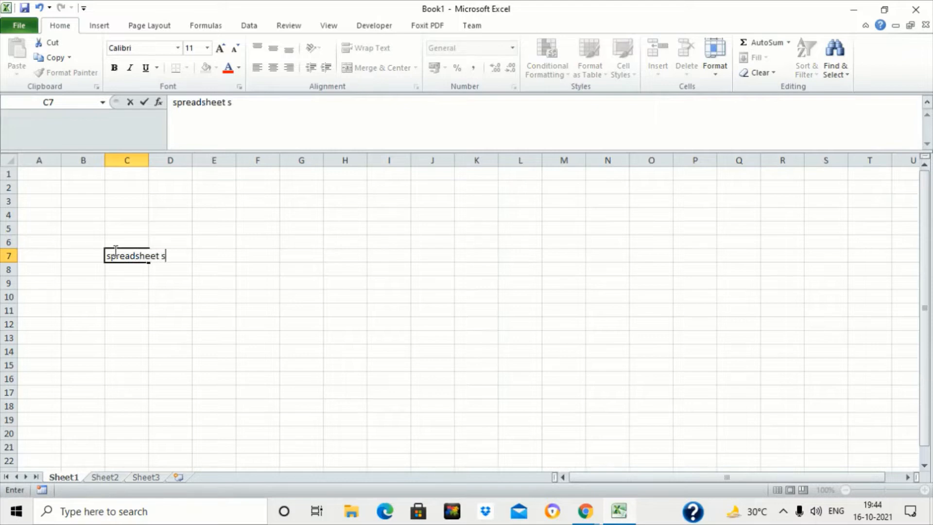
type("oftware")
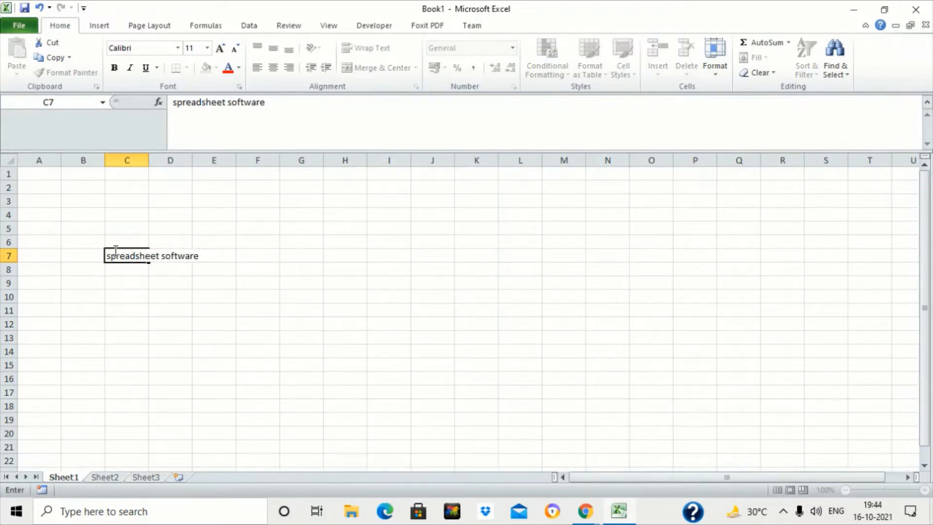
key("Return")
left_click(118, 256)
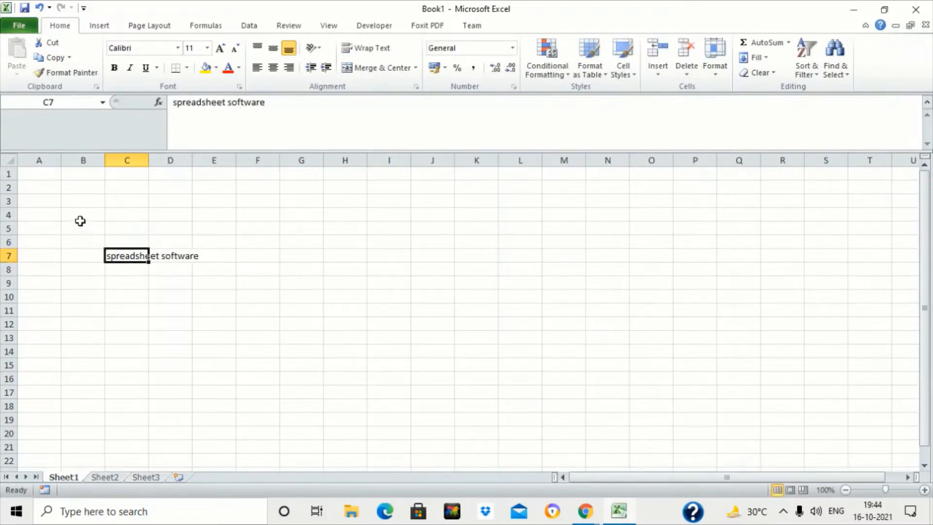
- Select the range A1:P21 and set its font size to 24
left_click_drag(35, 170, 714, 449)
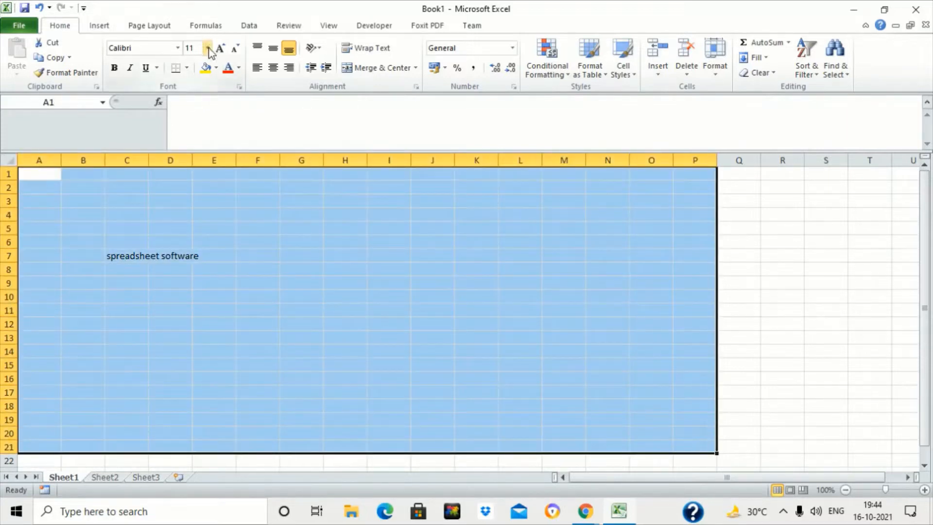
left_click(208, 49)
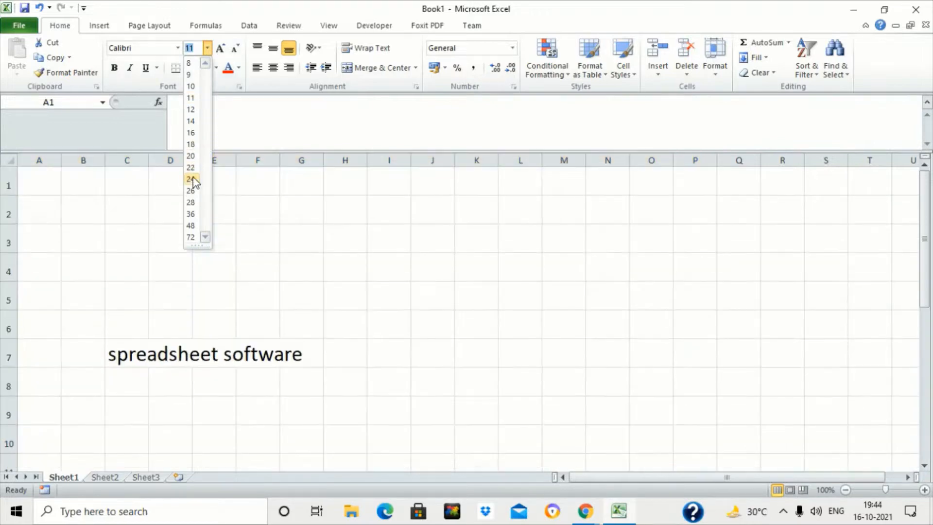
left_click(191, 179)
left_click(203, 193)
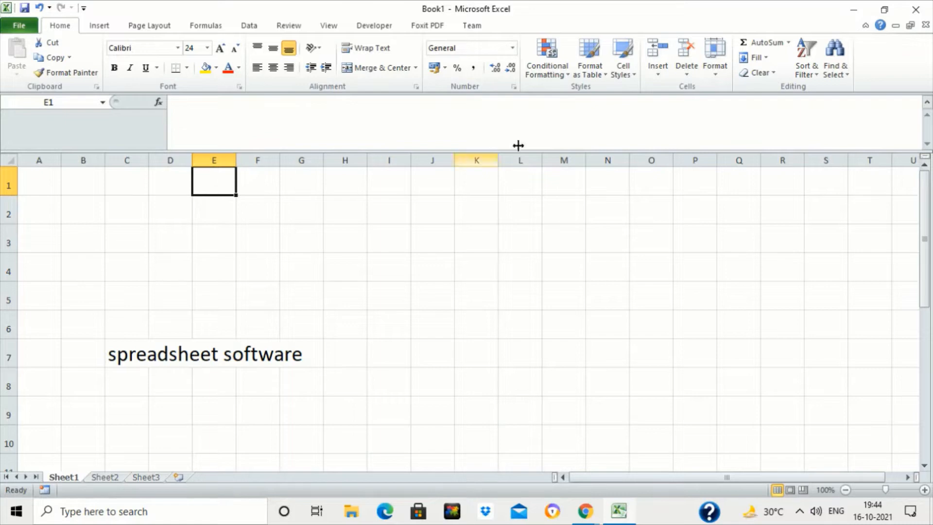
- Enter "workbook" in cell F5
left_click(256, 292)
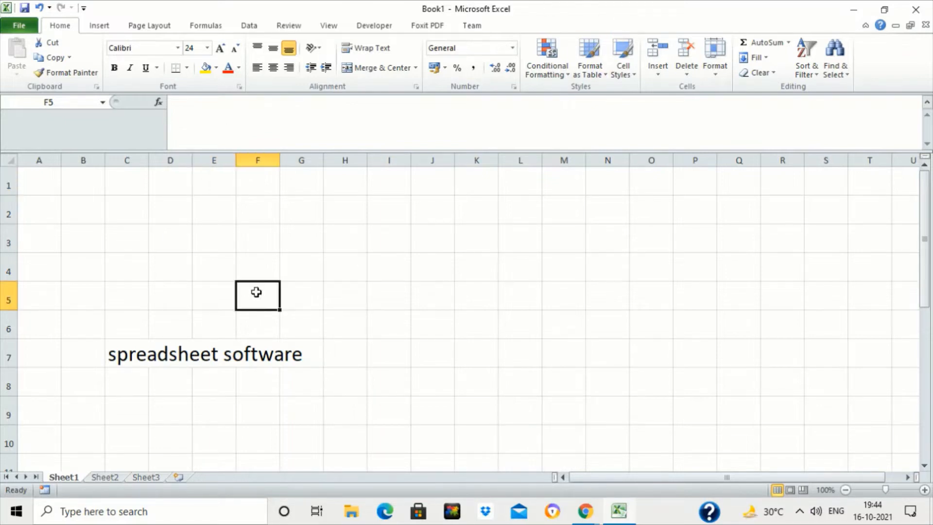
type("wroks")
key("BackSpace")
key("BackSpace")
key("BackSpace")
key("BackSpace")
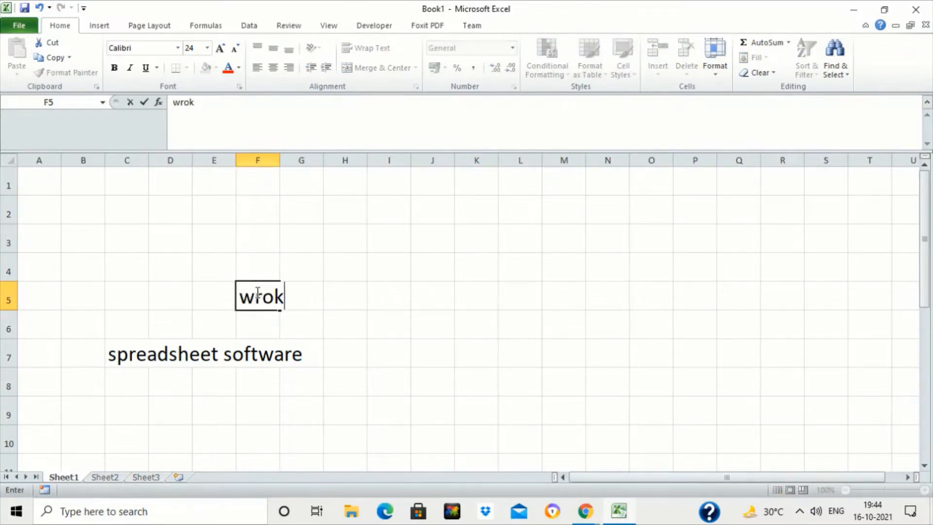
type("orkbook")
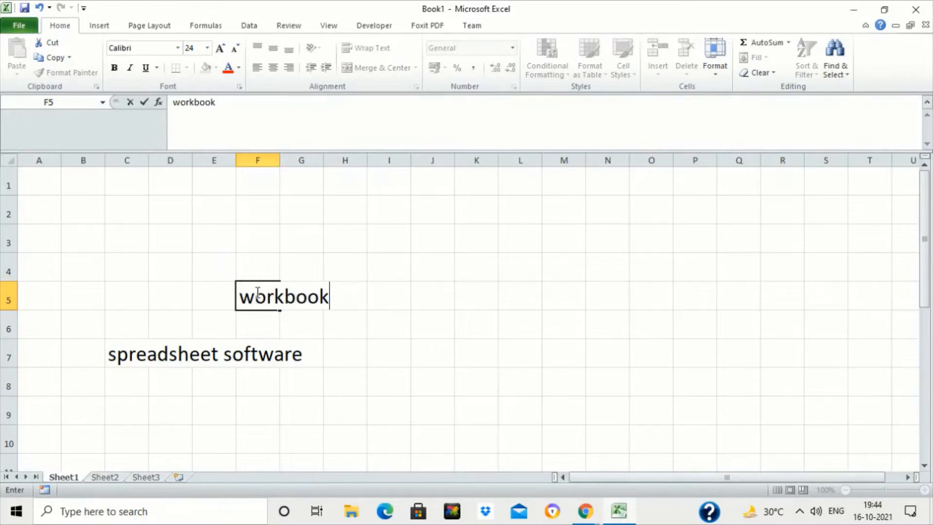
key("Return")
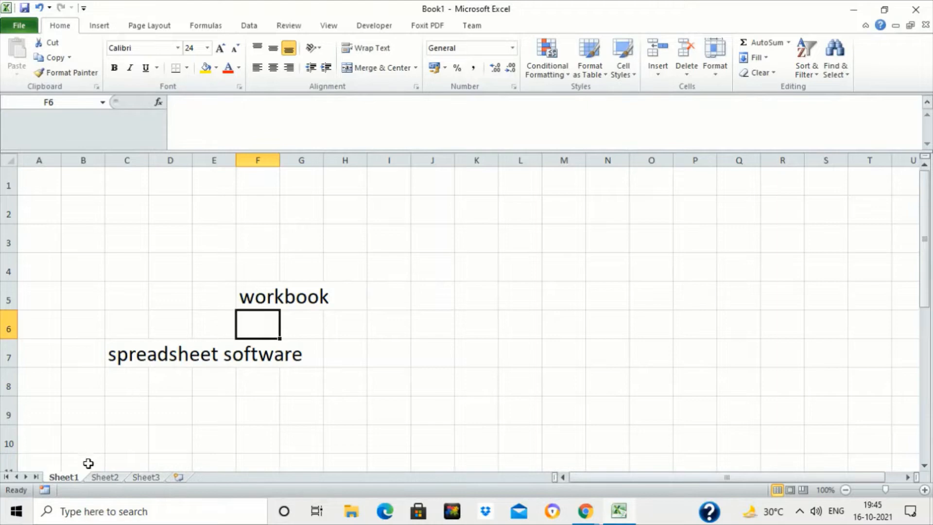
- Enter "worksheets" in cell F6
type("workbo")
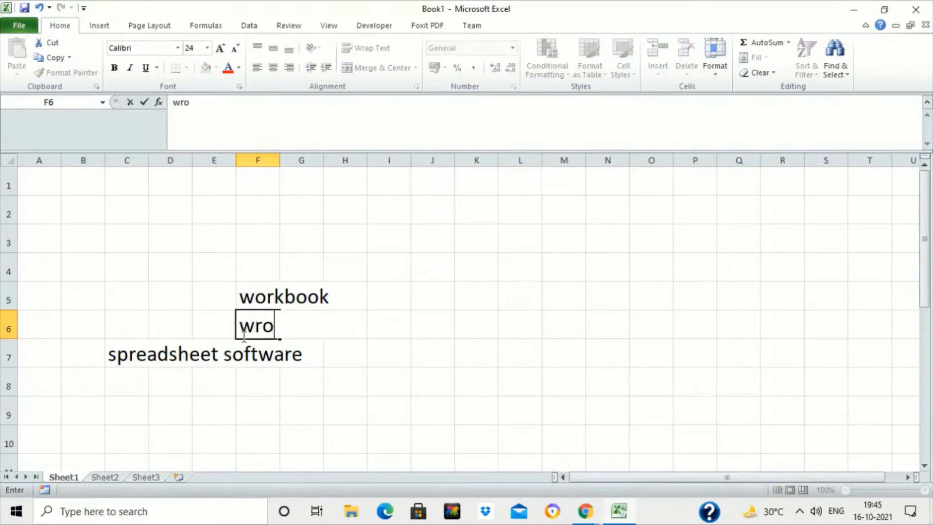
key("BackSpace")
key("BackSpace")
type("orksheets")
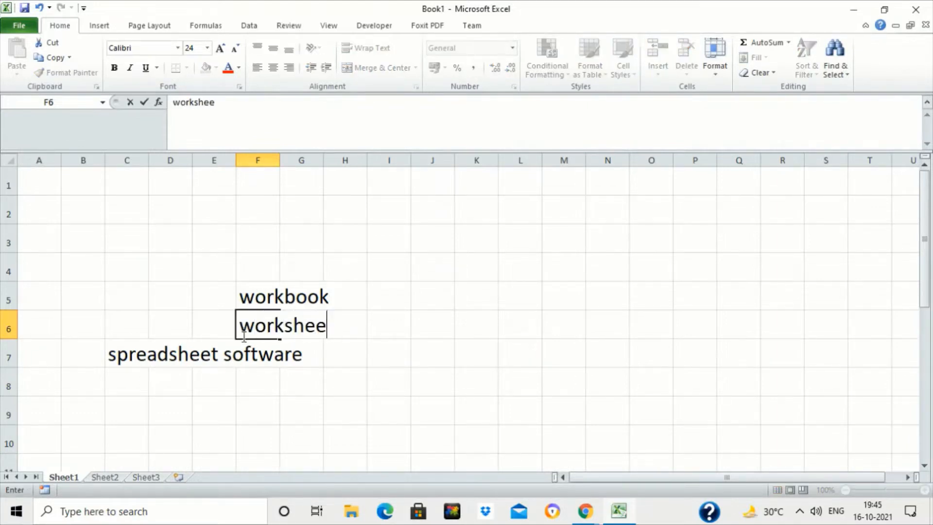
key("Return")
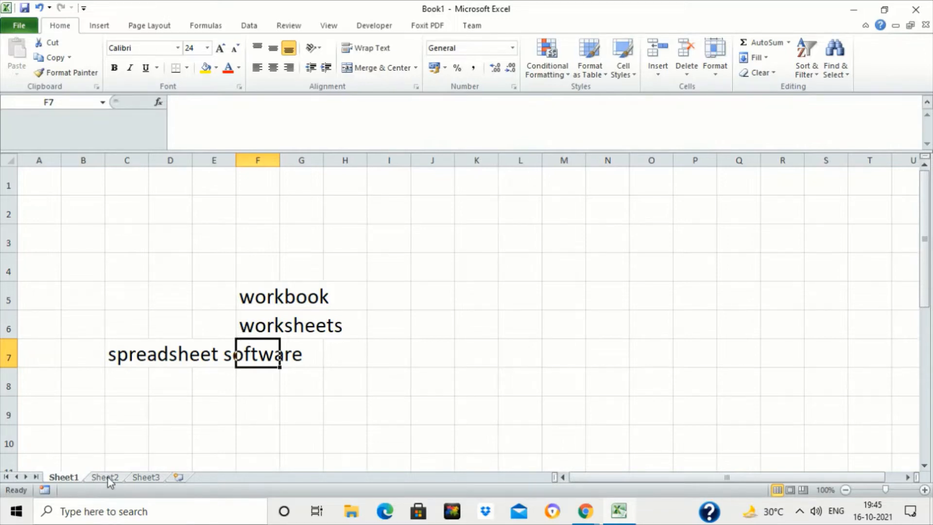
- Switch among the Sheet1, Sheet2 and Sheet3 worksheets, returning to Sheet1
left_click(108, 477)
left_click(152, 477)
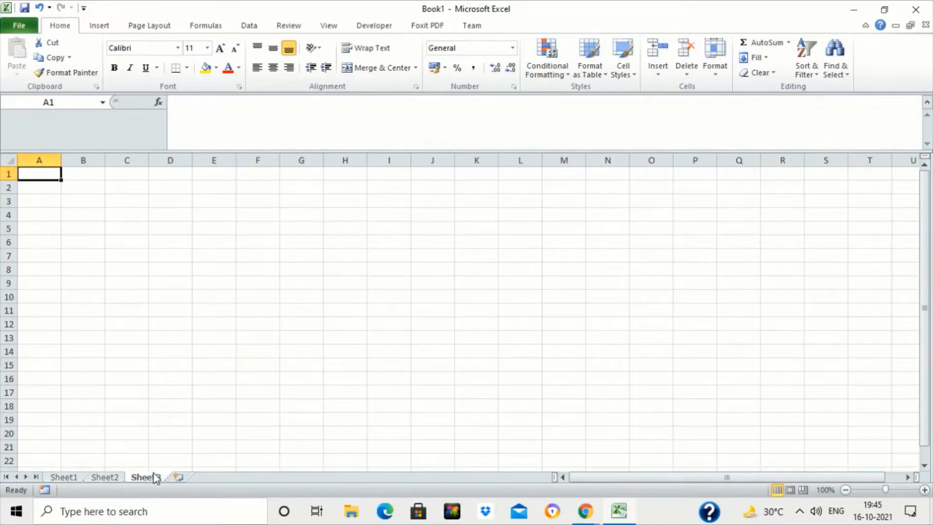
left_click(63, 477)
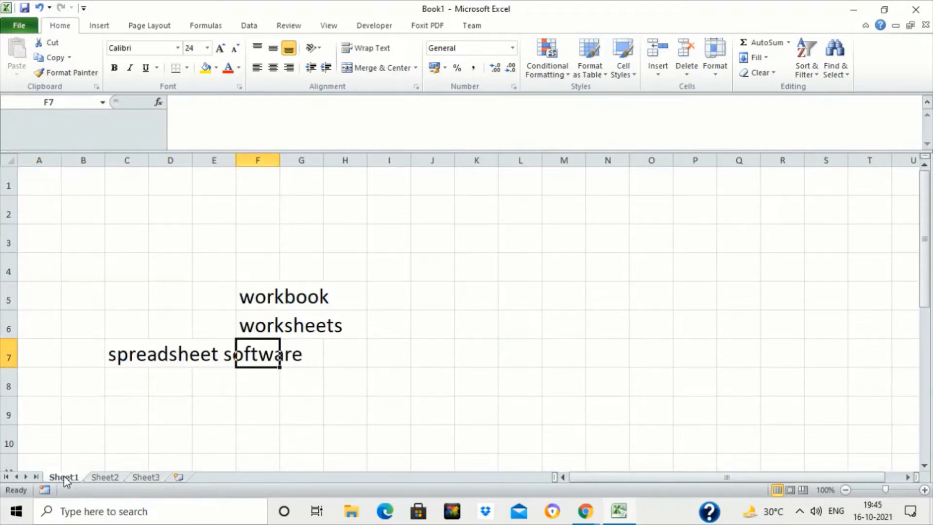
left_click(106, 477)
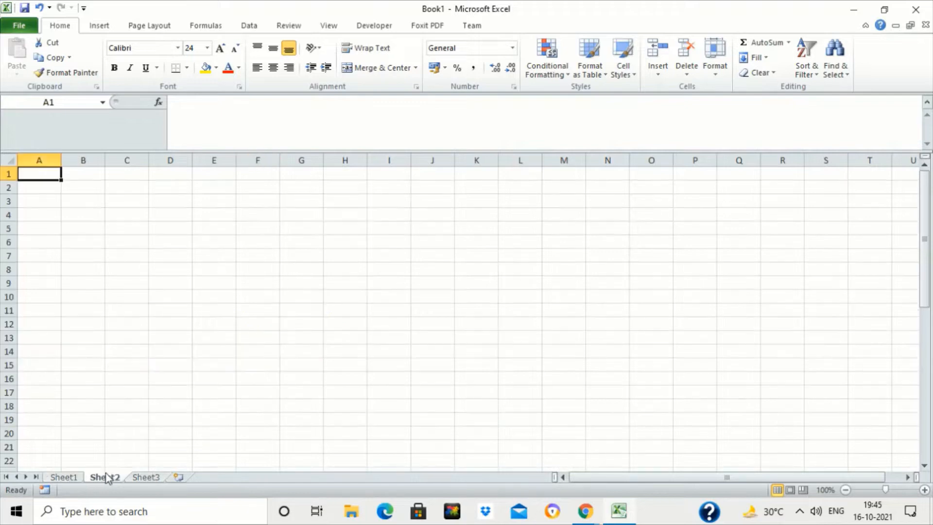
left_click(150, 480)
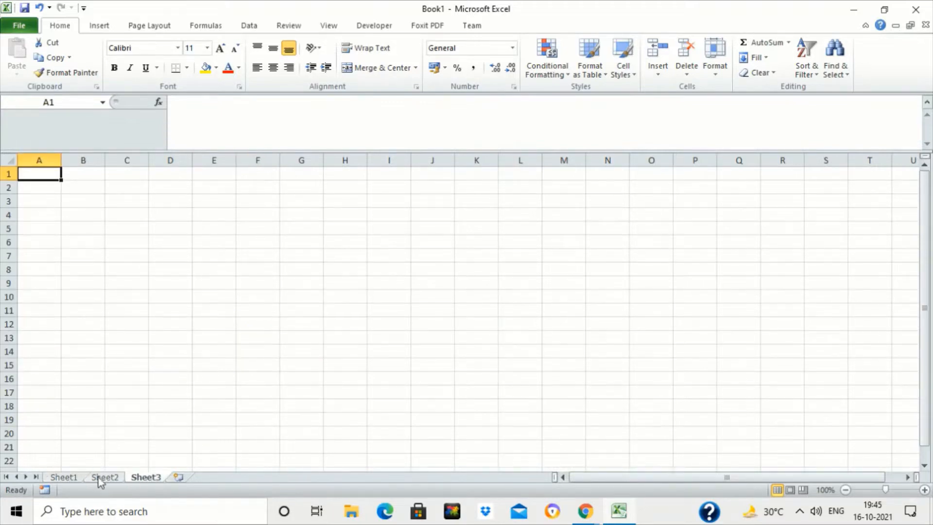
left_click(72, 478)
- Select several individual cells in turn to examine their cell addresses
left_click(269, 297)
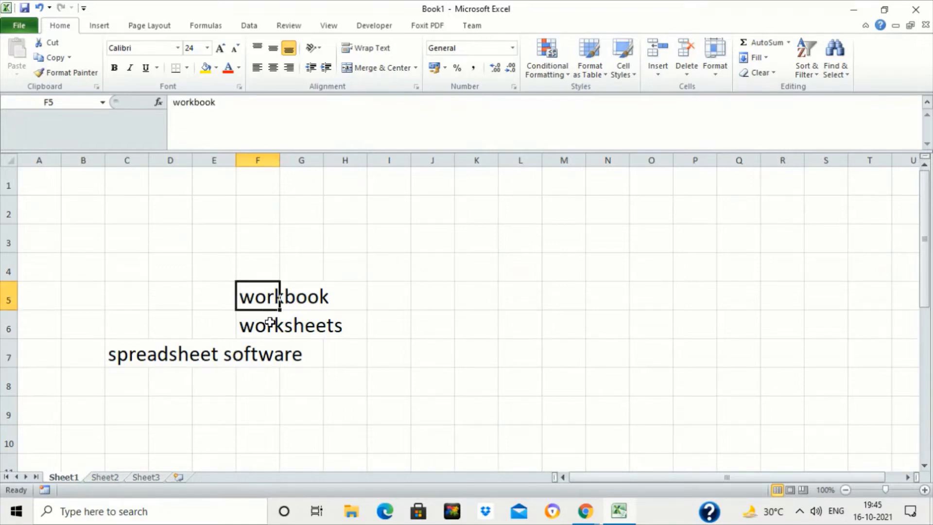
left_click(114, 210)
left_click(77, 209)
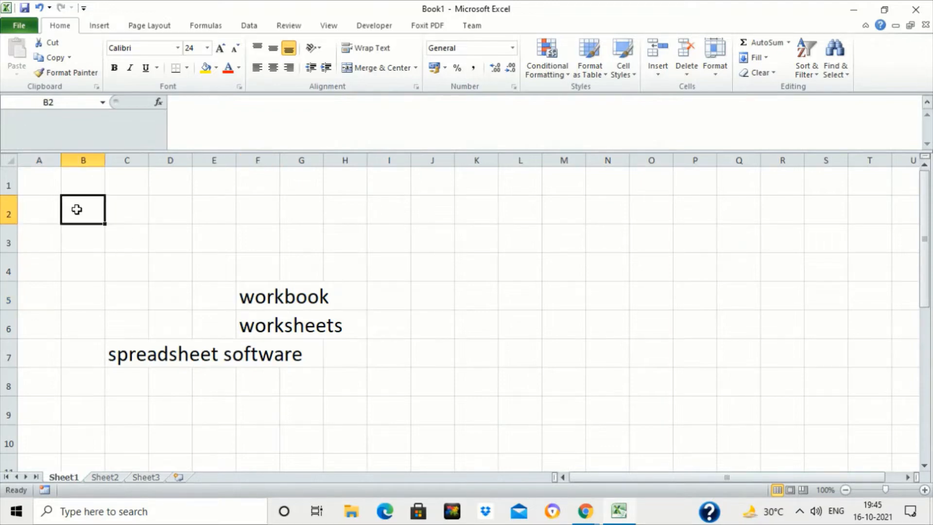
left_click(40, 208)
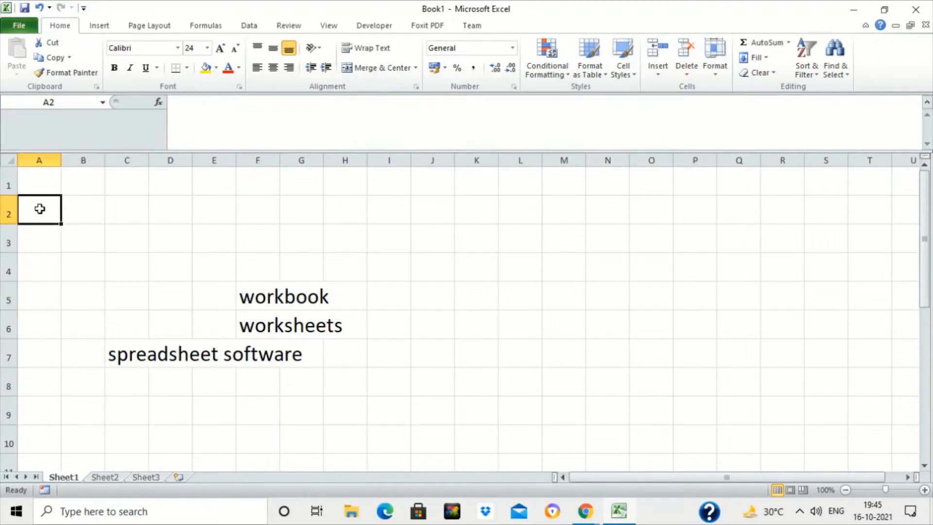
left_click(57, 184)
left_click(100, 184)
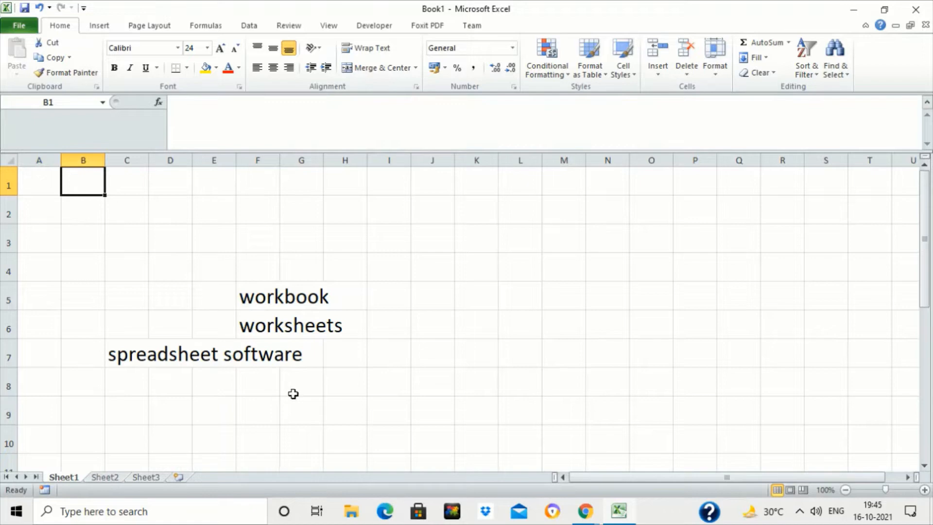
- Enter "cells" in cell F4
left_click(252, 266)
type("cell")
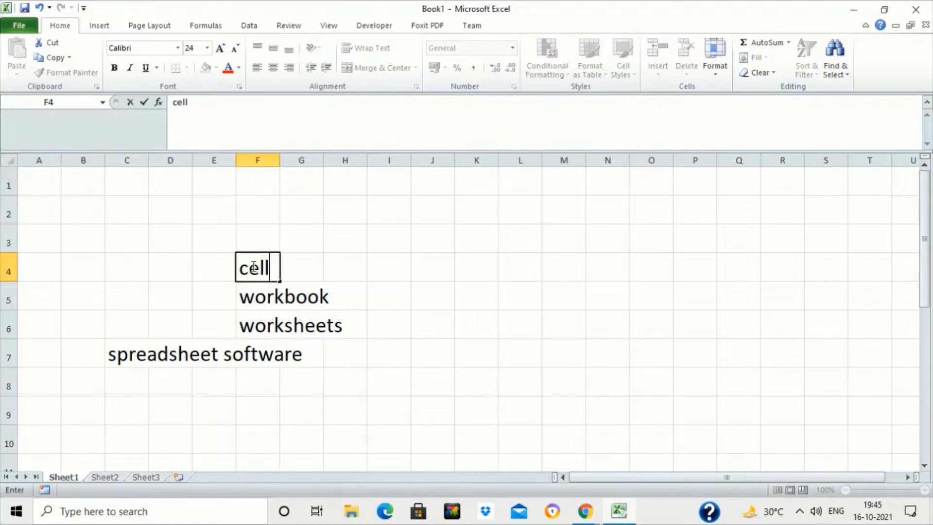
type("s")
key("Return")
left_click(256, 267)
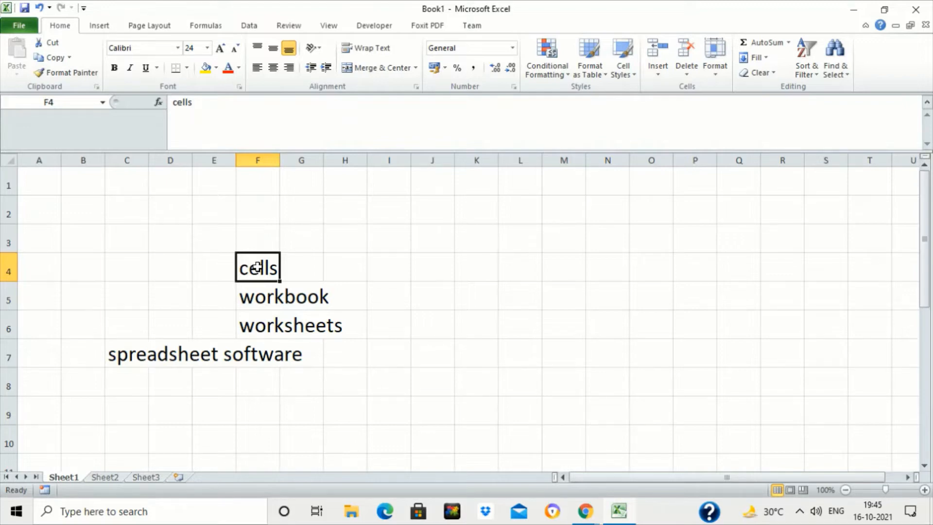
- Enter "column letter and row number" in cell H4
left_click(333, 271)
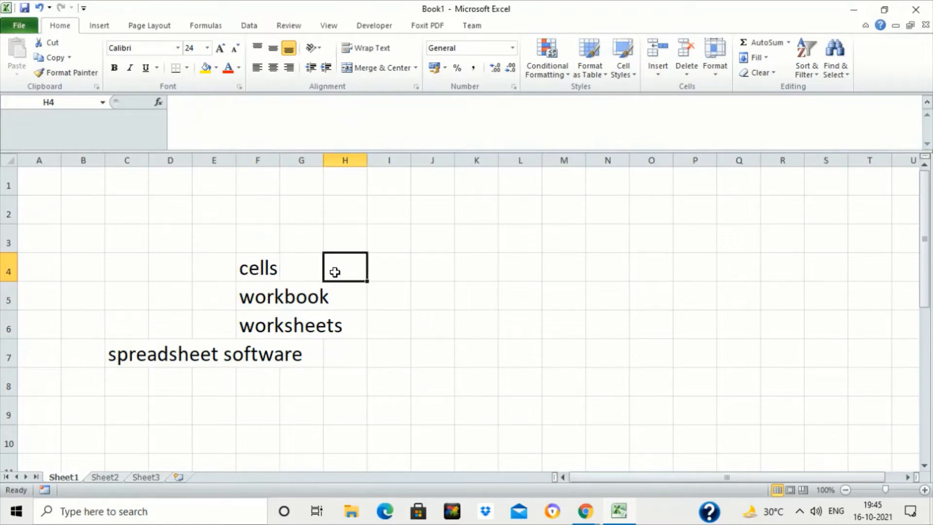
type("column l")
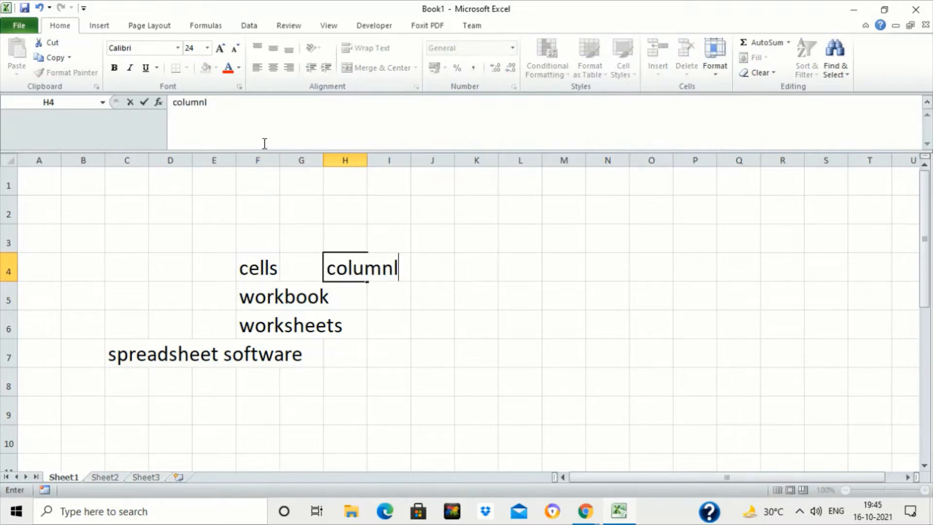
type("etter and ")
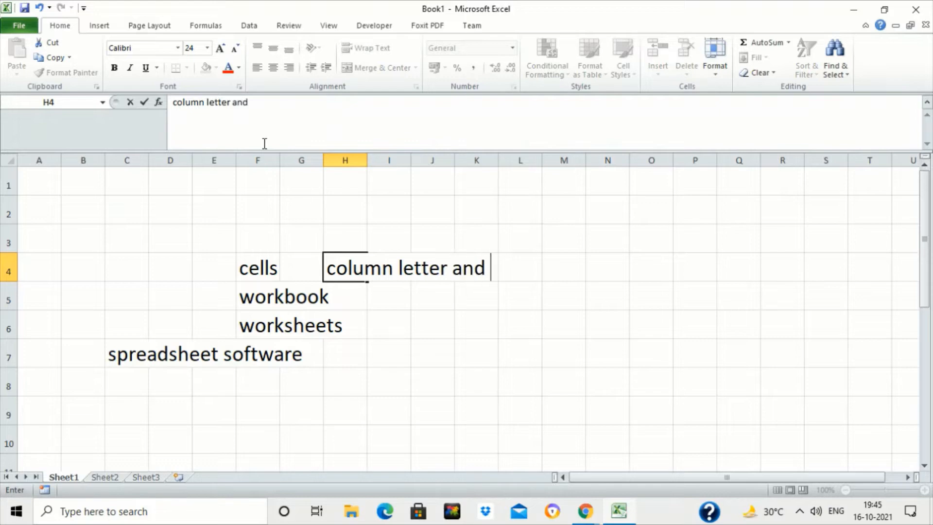
type("row number")
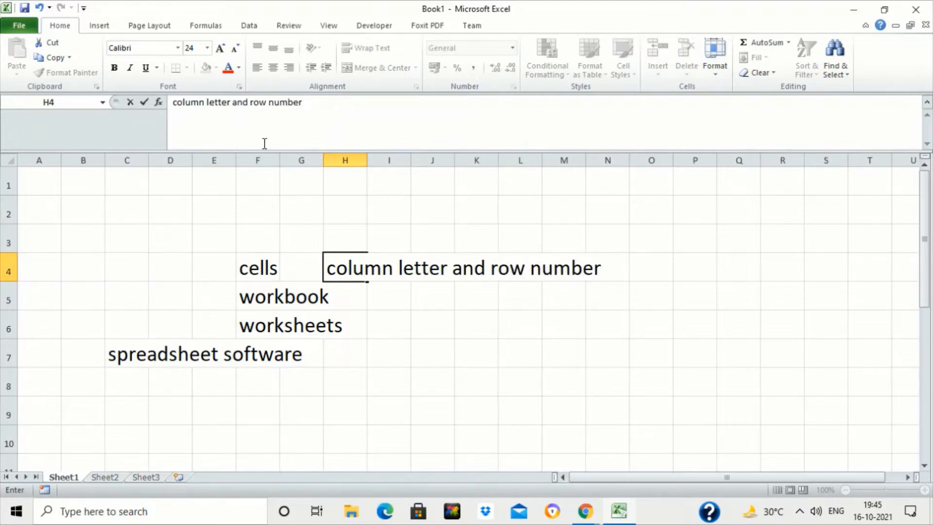
key("Return")
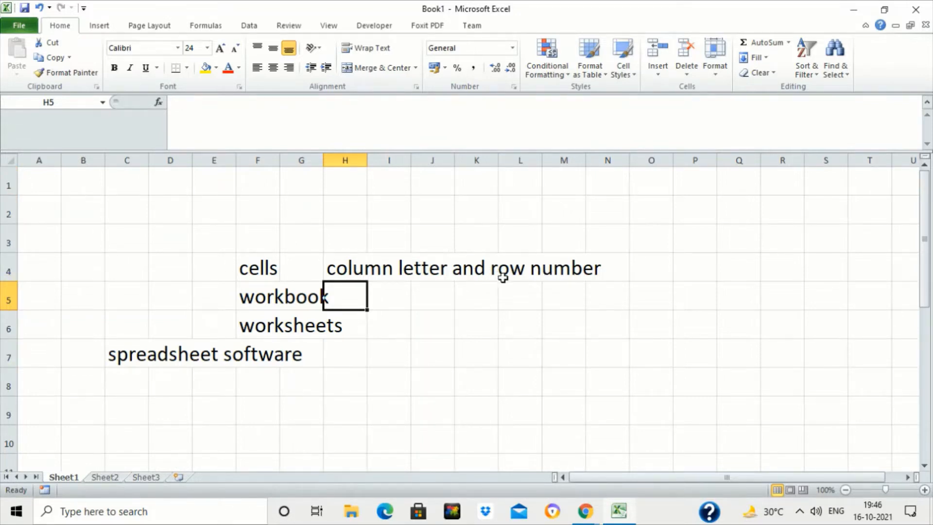
- Select columns A, B, C and row 1, then individual cells, to examine how columns and rows are addressed
left_click(45, 156)
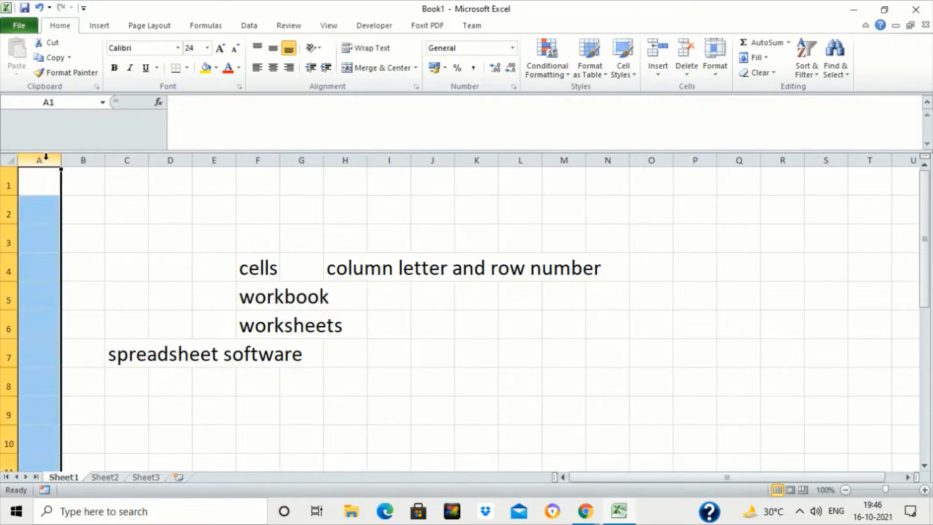
left_click(81, 157)
left_click(124, 158)
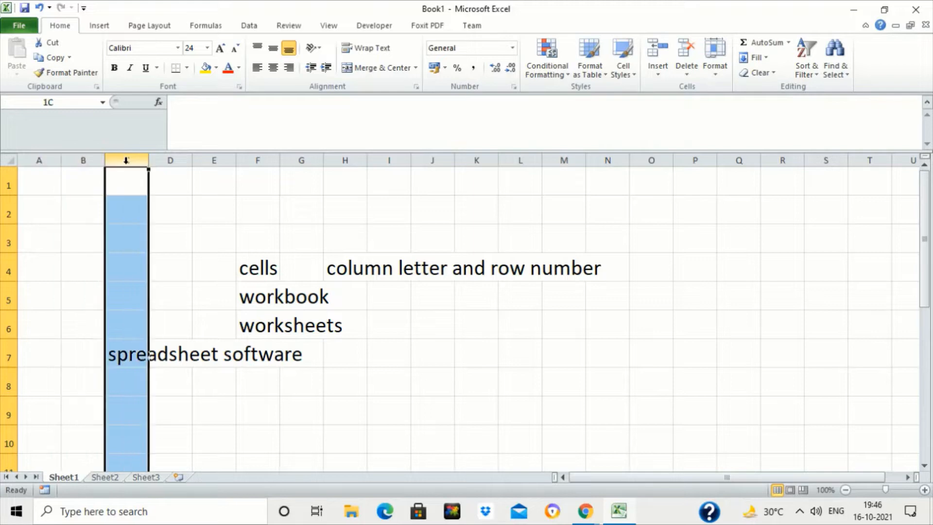
left_click(3, 180)
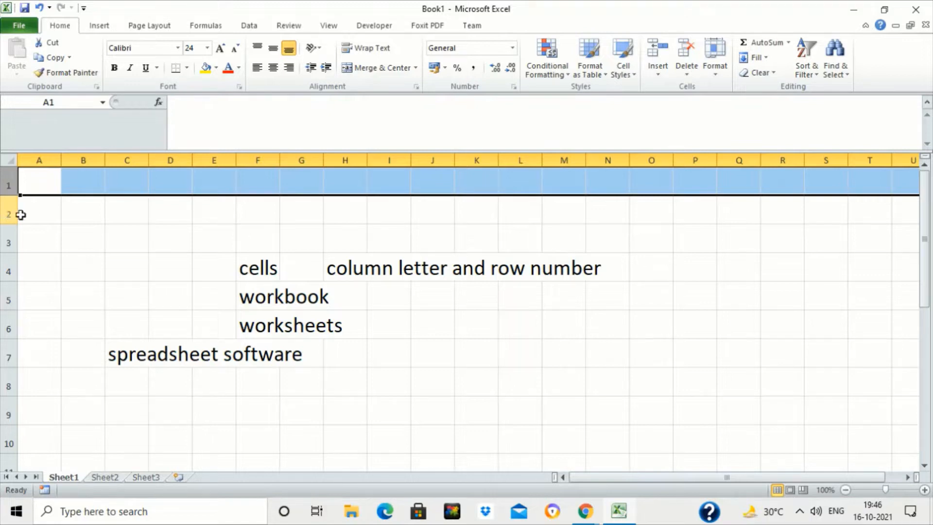
left_click(45, 207)
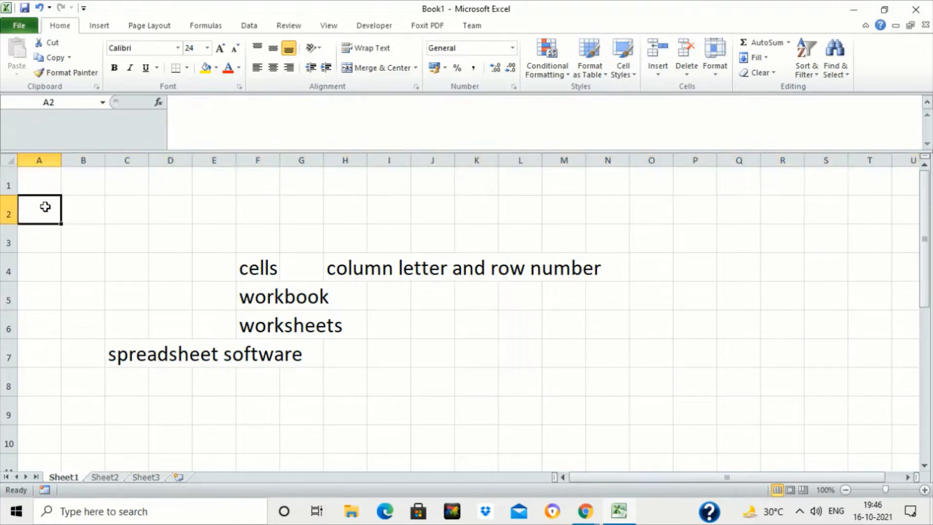
left_click(372, 269)
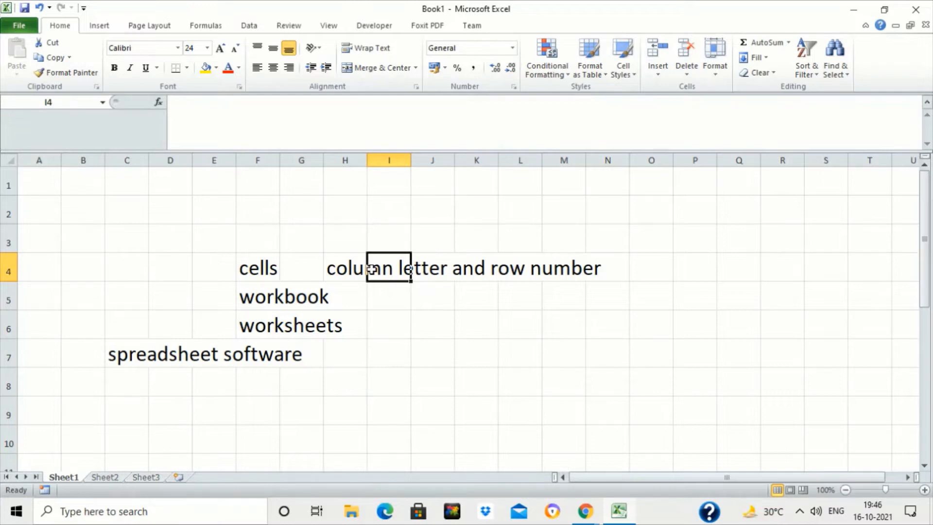
key("Up")
key("Up")
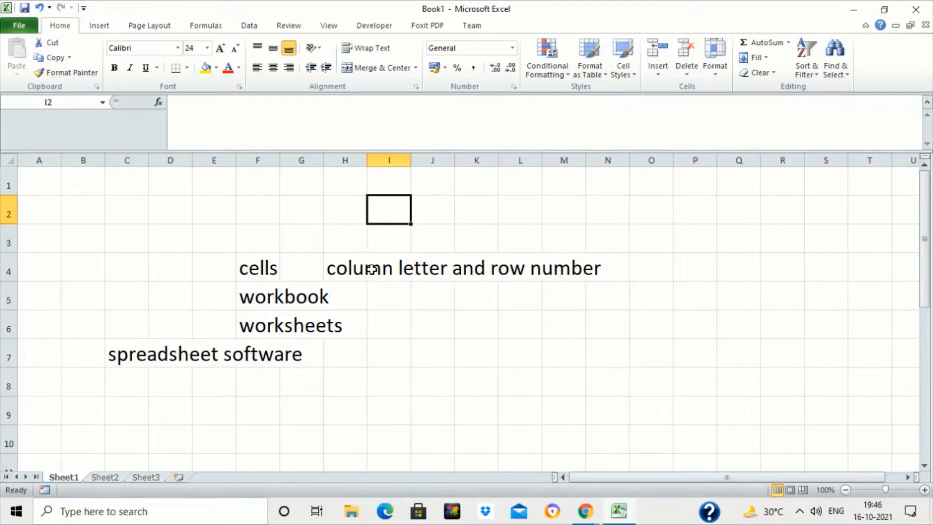
- Enter "E2" in cell E2
key("Left")
key("Left")
key("Left")
key("Left")
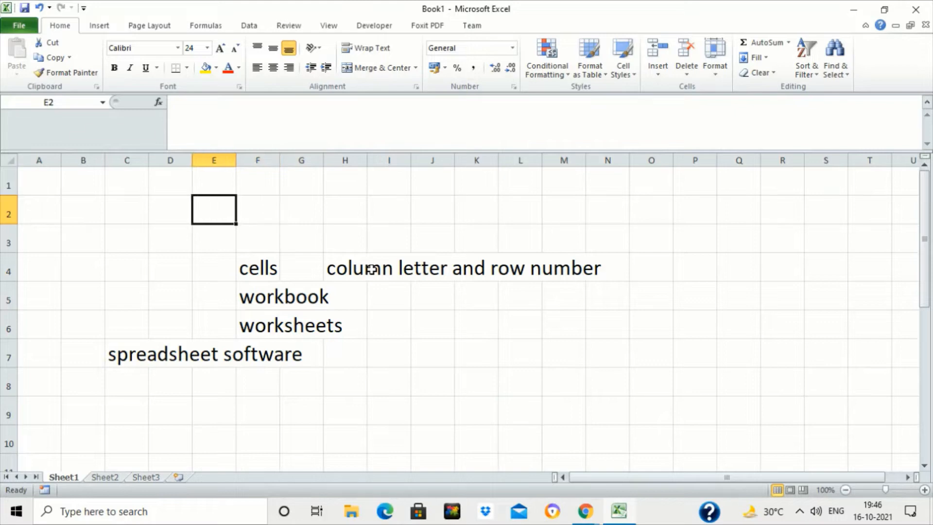
type("E2")
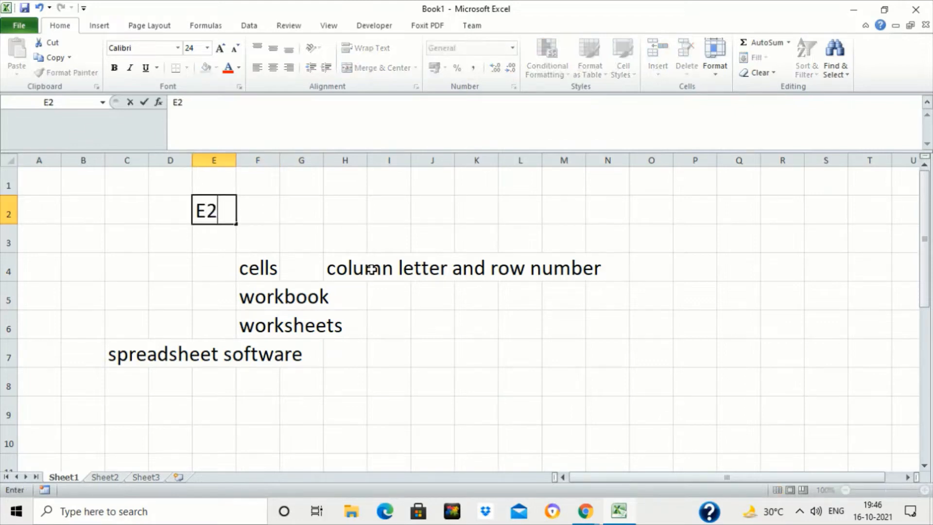
key("Return")
- Enter "ACTIVE CELL" in cell J3
key("Up")
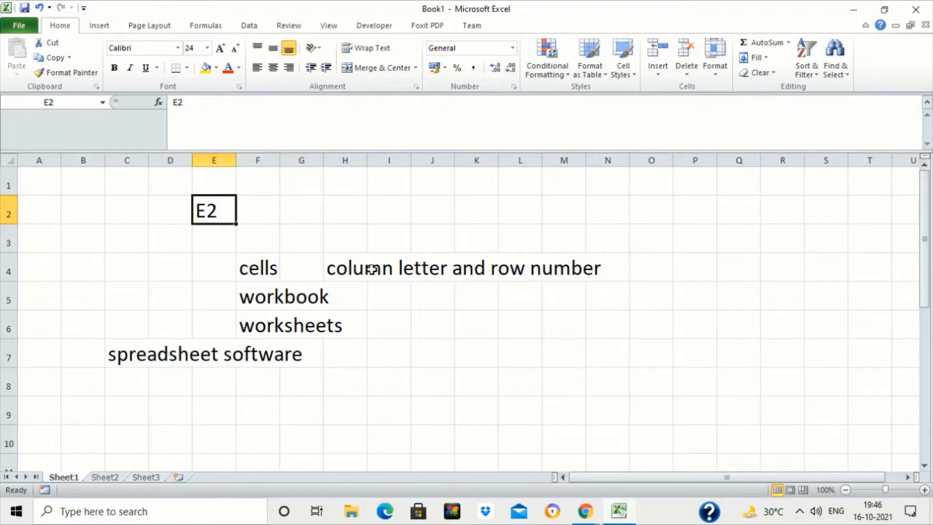
key("Right")
key("Right")
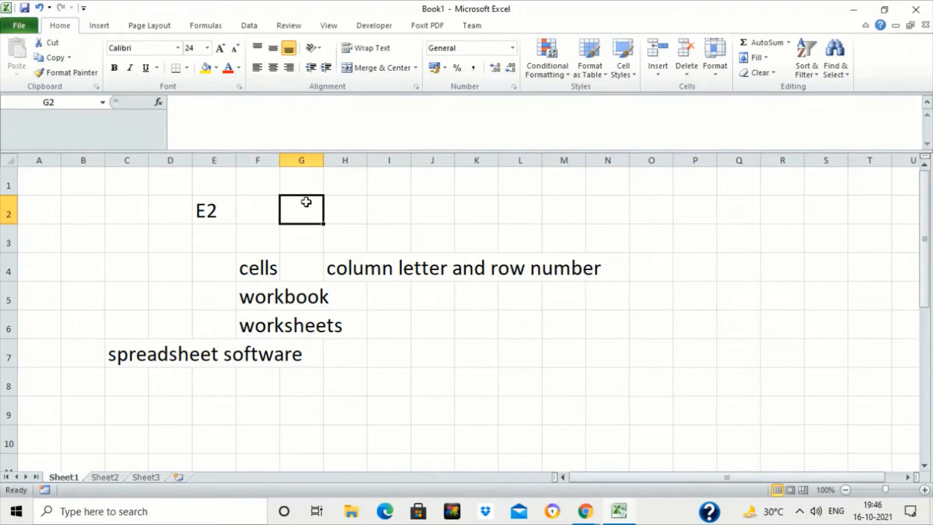
left_click(426, 237)
type("ACTIVE CELL")
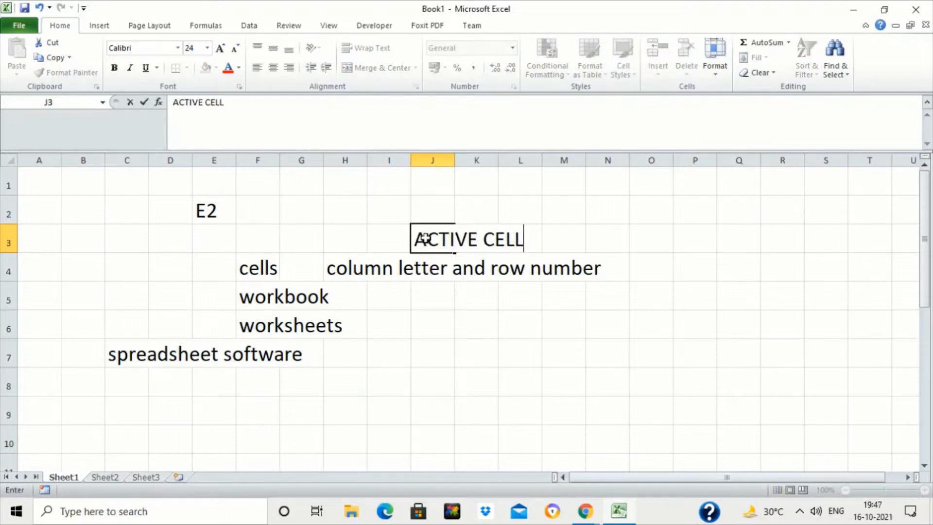
key("Return")
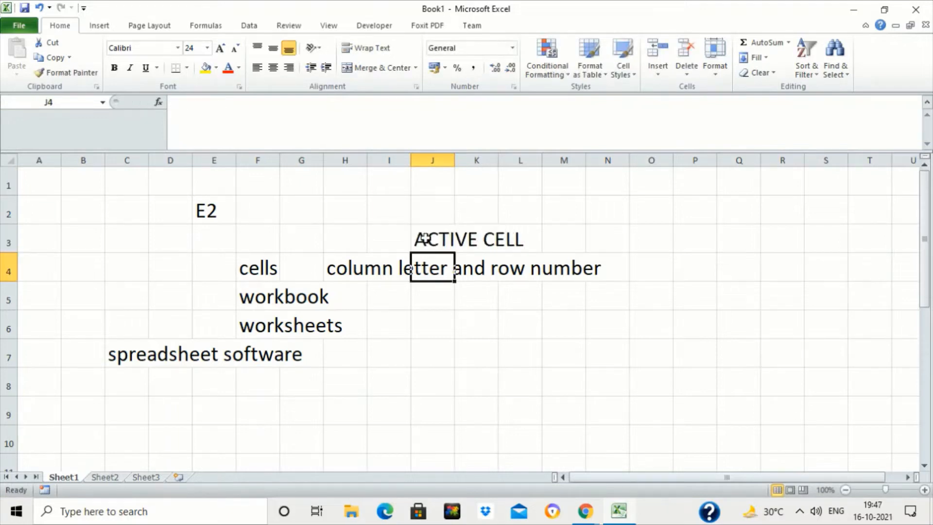
- Enter "A1" in cell A1
left_click(425, 237)
left_click(302, 212)
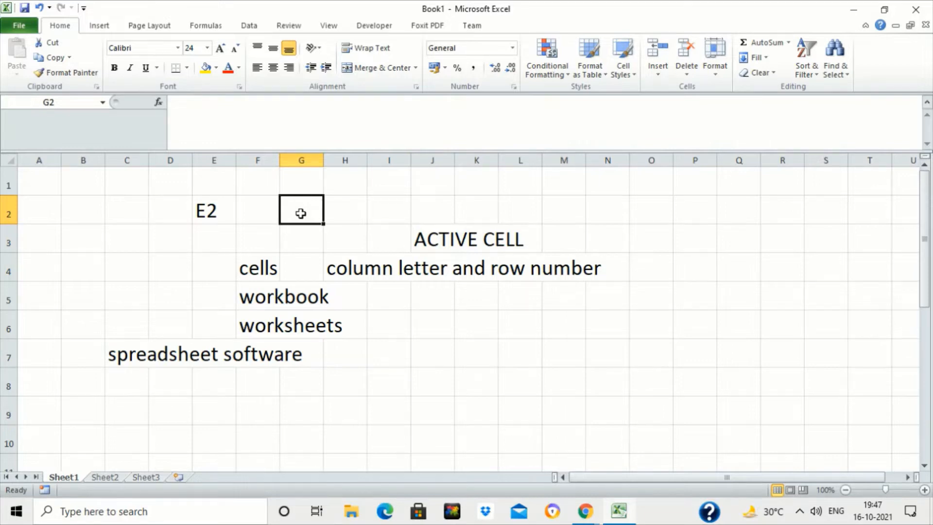
left_click(89, 231)
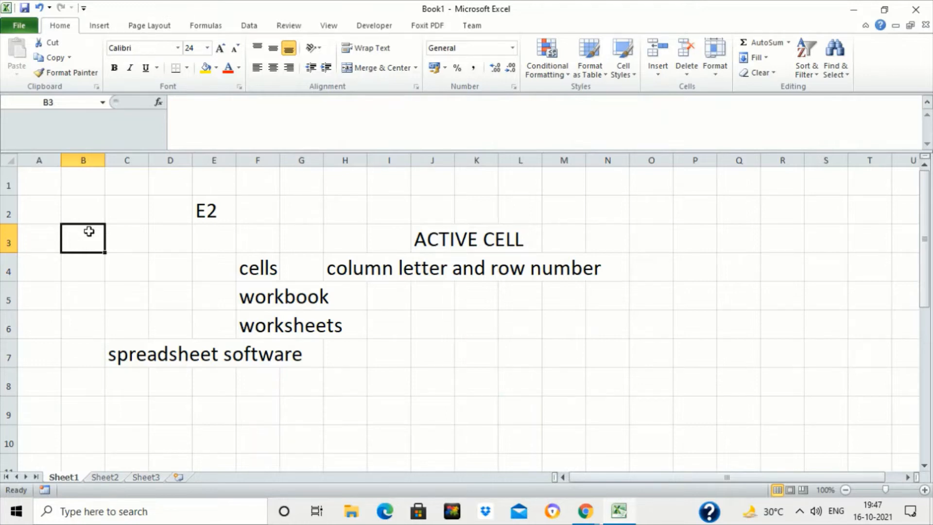
left_click(52, 190)
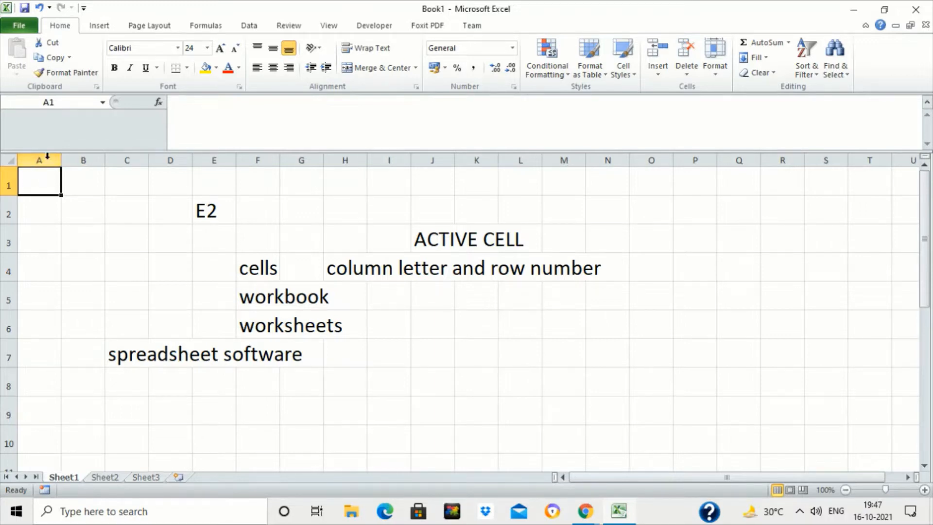
type("A1")
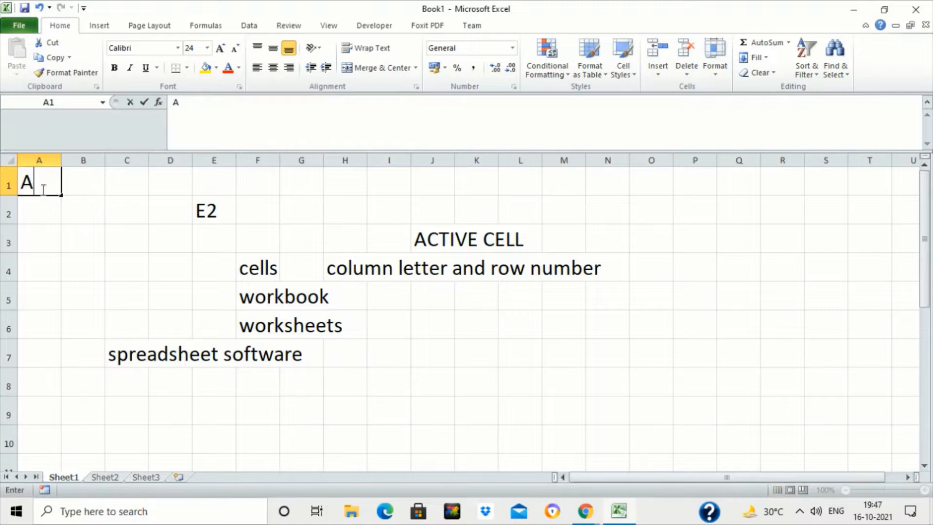
key("Return")
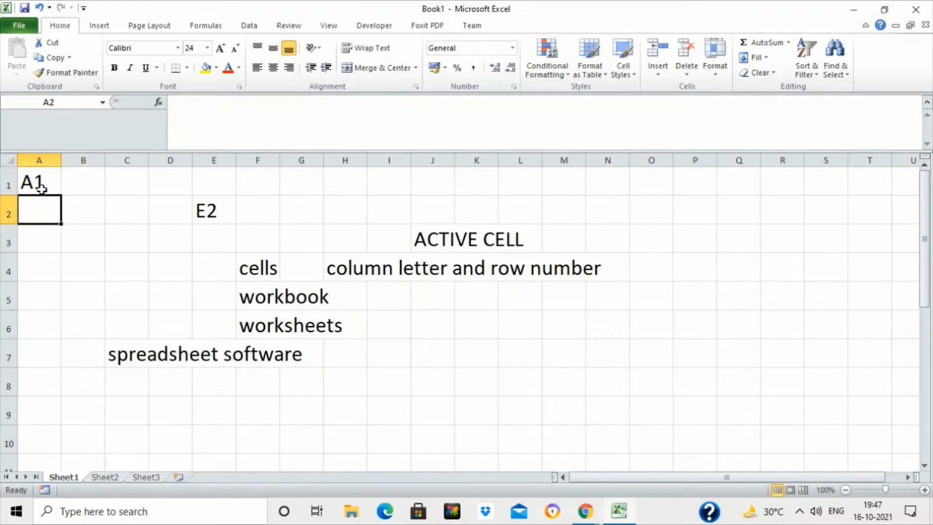
- Enter "J8" in cell J8
left_click(439, 376)
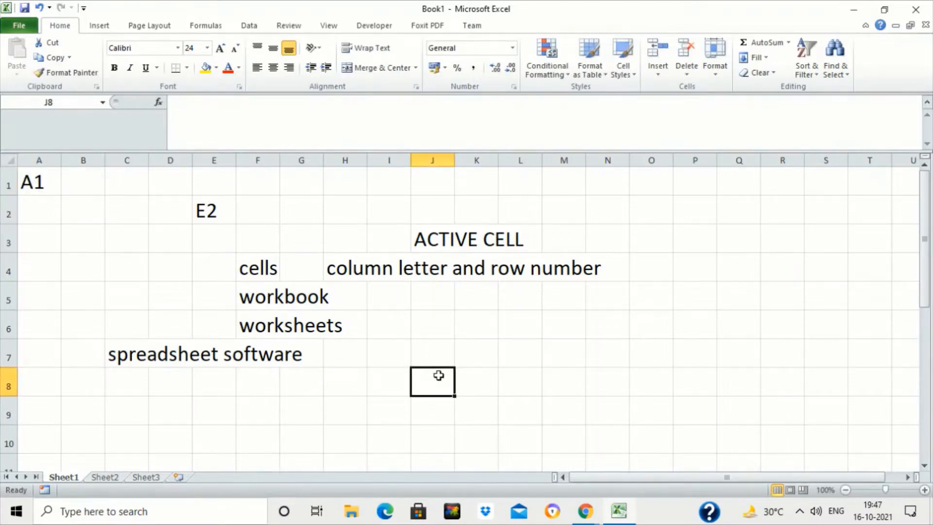
type("J8")
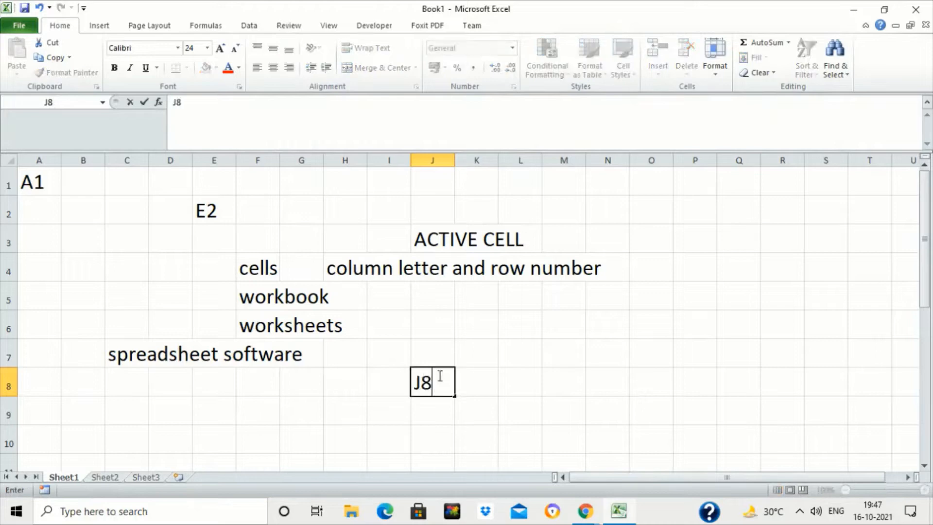
key("Return")
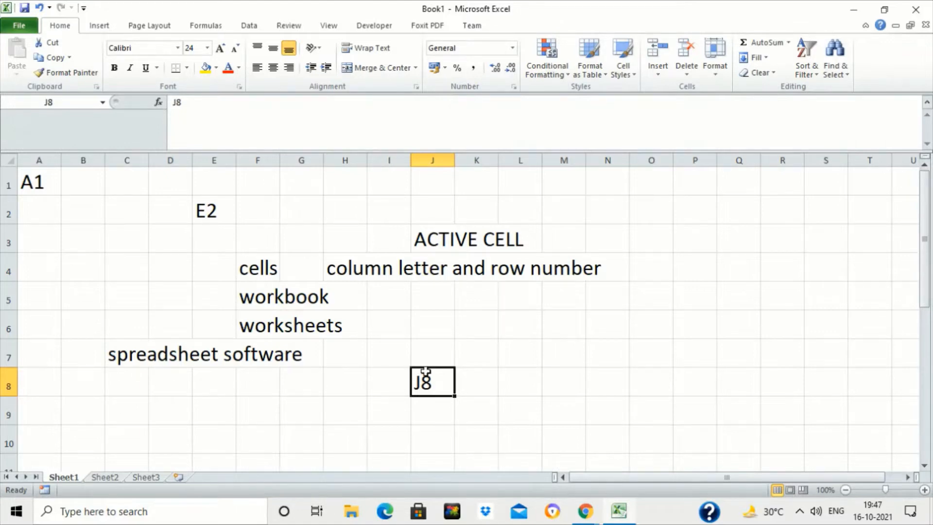
- Enter "H14" in cell H14
left_click(214, 418)
key("Down")
key("Down")
key("Down")
key("Down")
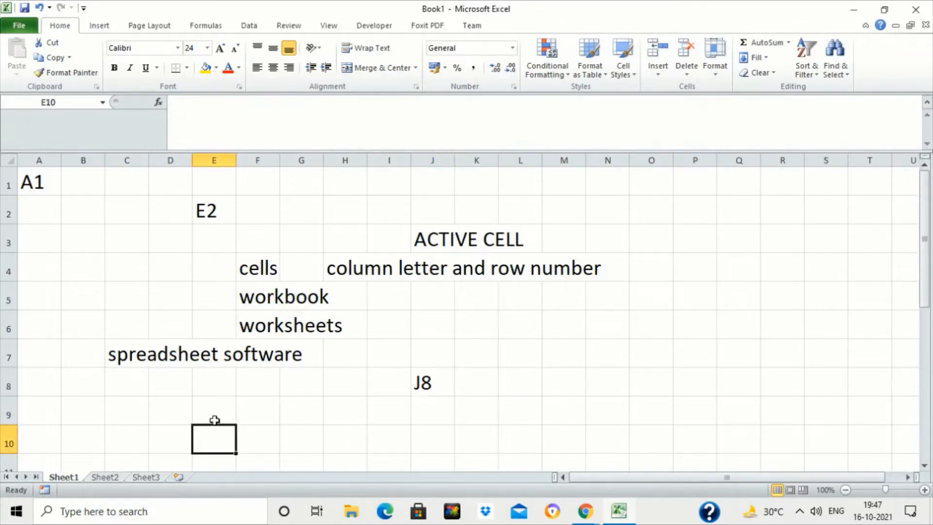
key("Right")
key("Right")
key("Down")
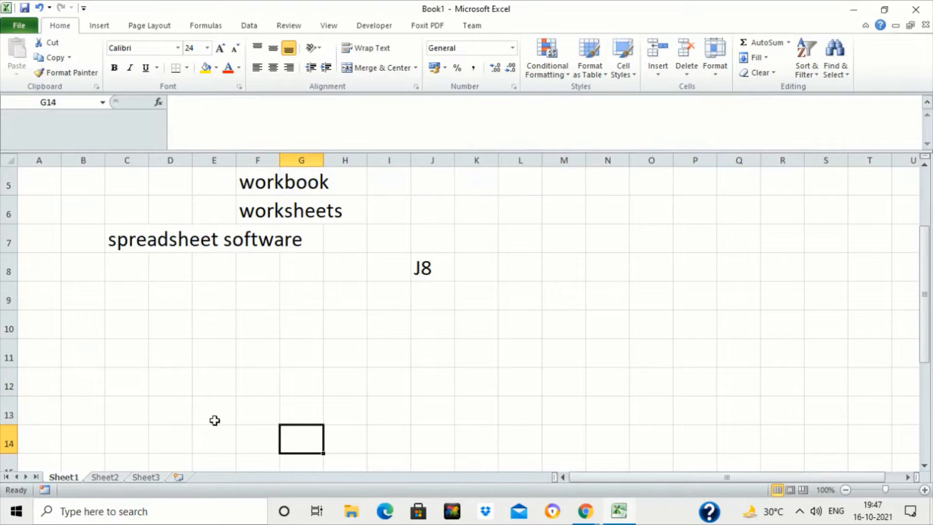
key("Right")
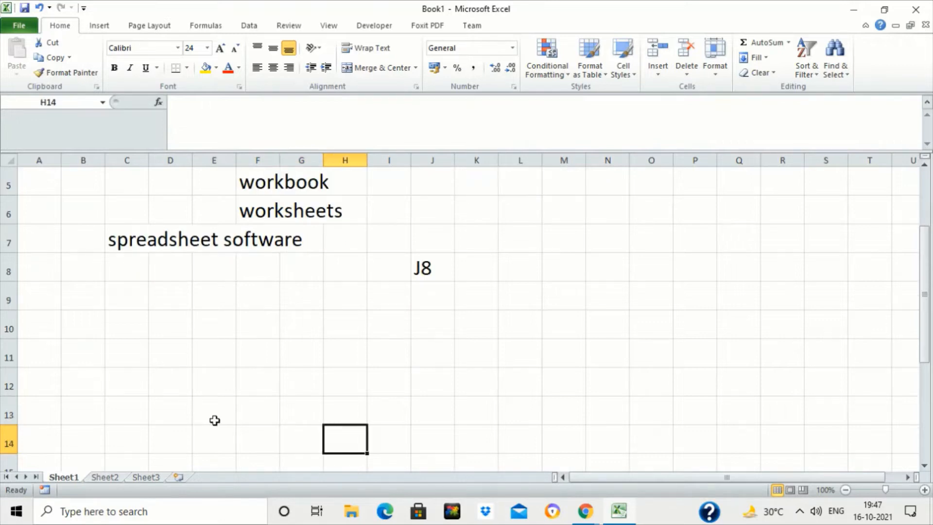
type("H14")
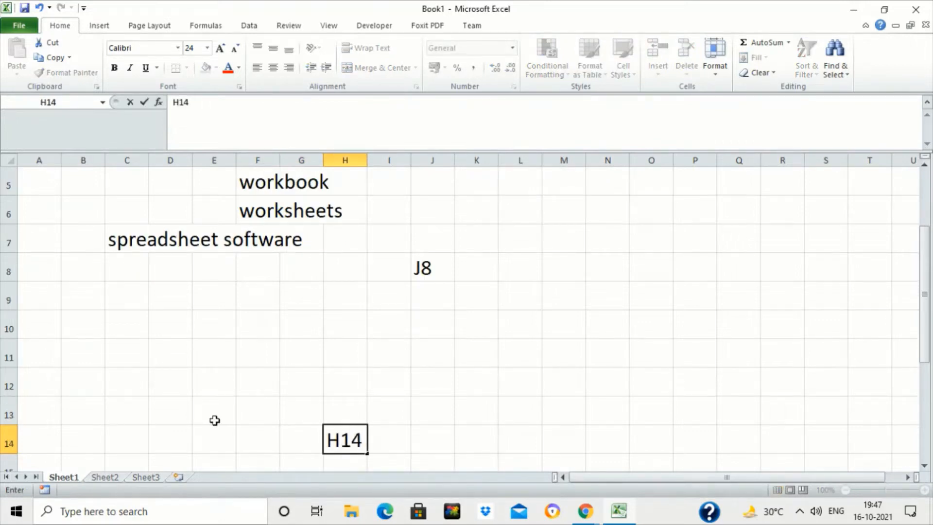
key("Return")
- Move the active cell around the sheet to examine how cell addresses change
key("Up")
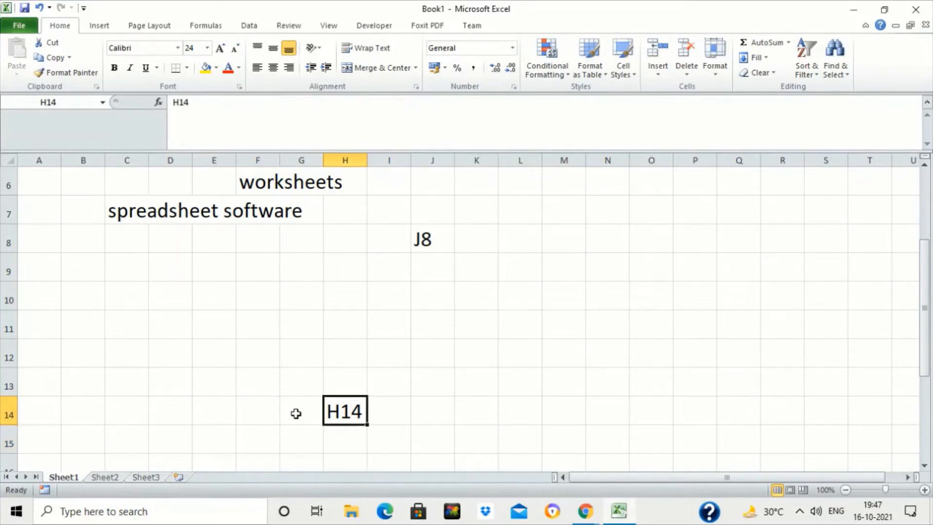
left_click(445, 237)
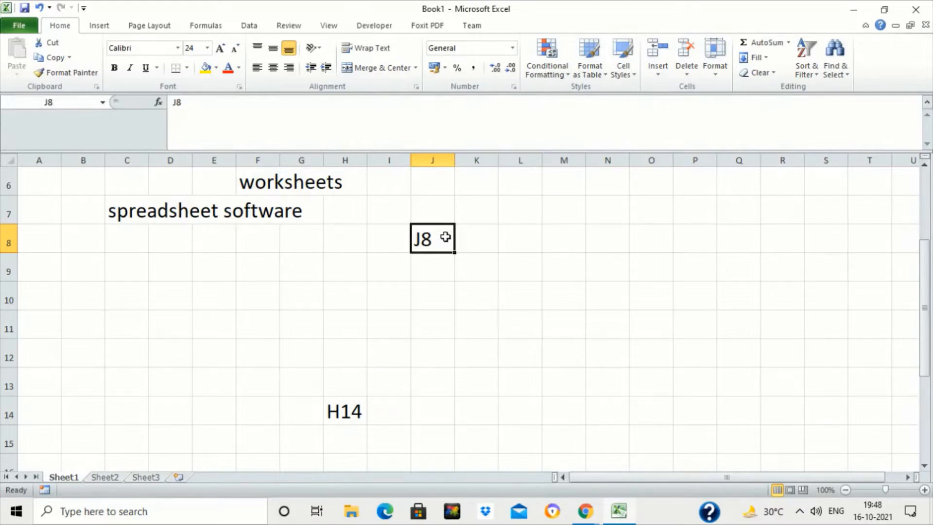
key("Up")
key("Up")
key("Up")
key("Up")
key("Up")
key("Up")
key("Up")
key("Down")
key("Down")
key("Down")
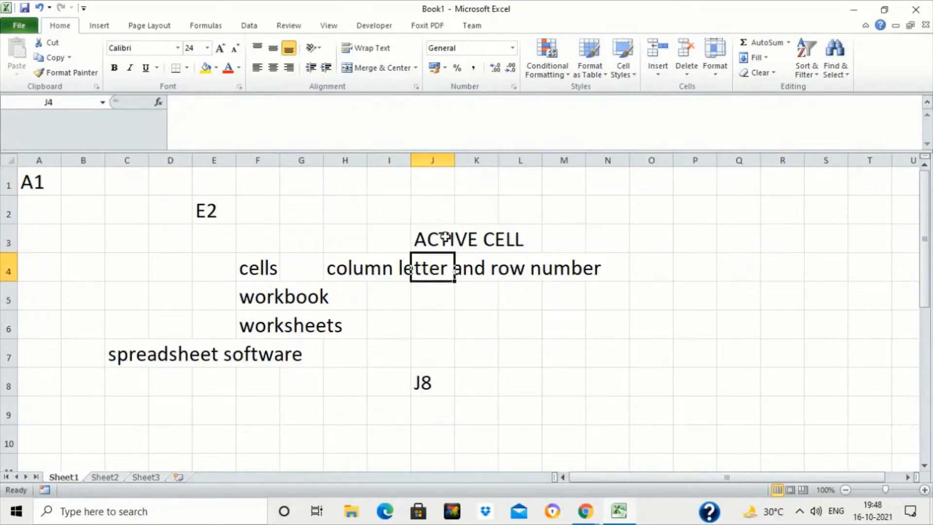
key("Down")
key("Down")
key("Down")
key("Up")
key("Up")
key("Up")
key("Up")
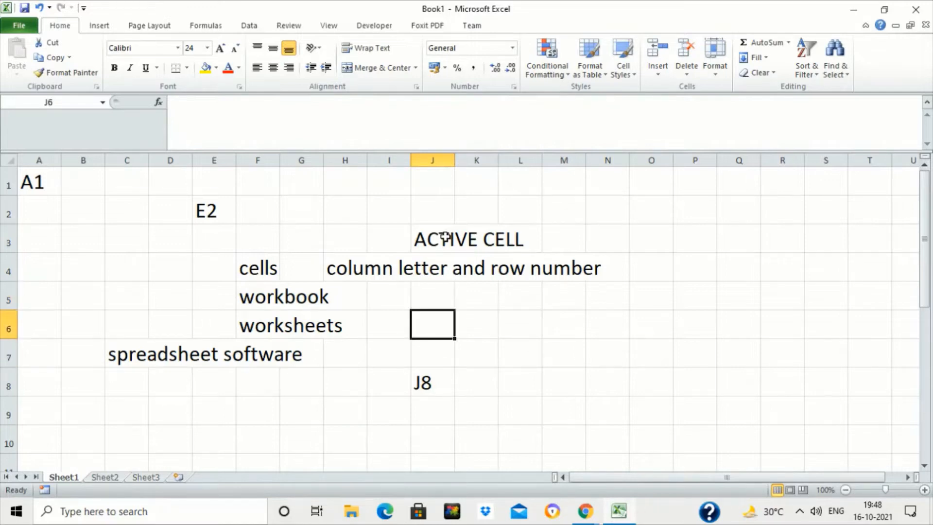
key("Left")
key("Left")
key("Left")
key("Left")
key("Left")
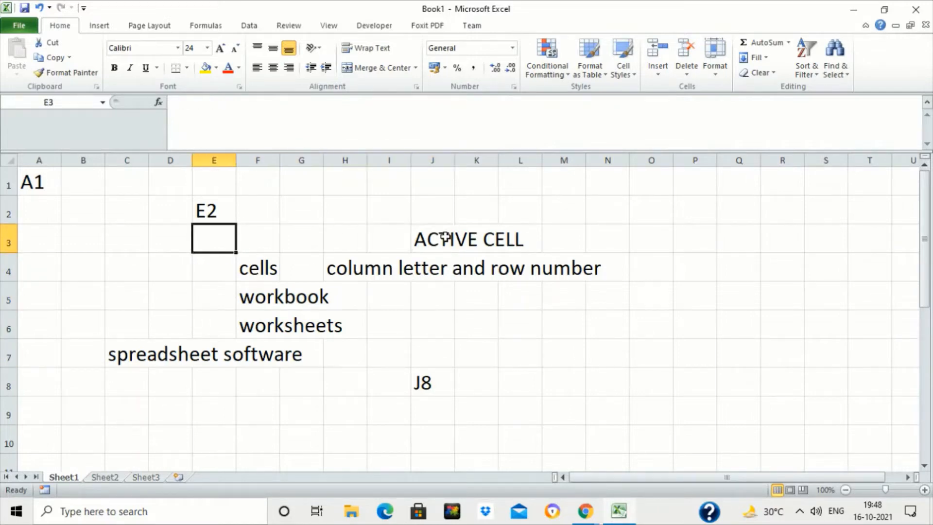
key("Down")
key("Down")
key("Down")
key("Down")
key("Down")
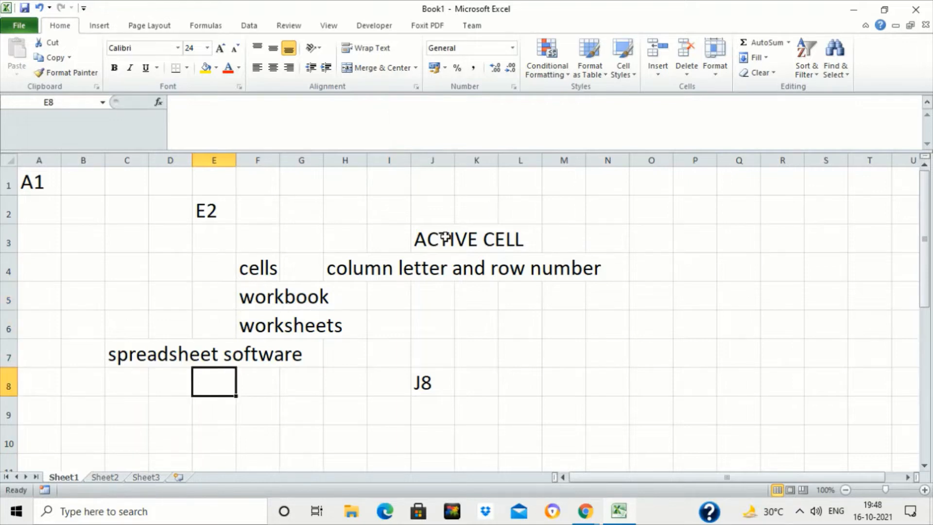
key("Left")
key("Down")
key("Left")
key("Left")
key("Left")
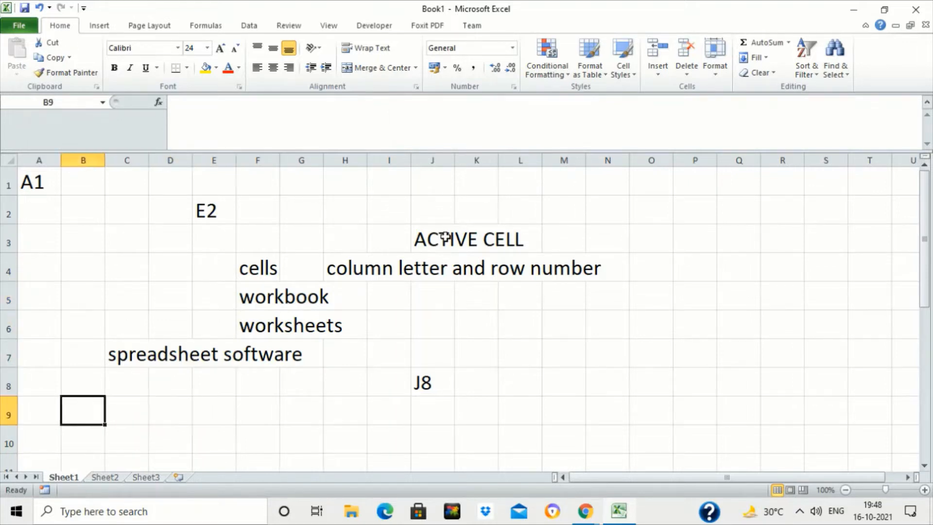
- Enter "A FORMULA IN EXCEL ALWAYS STARTS WITH =" in cell A9
type("A FORMU")
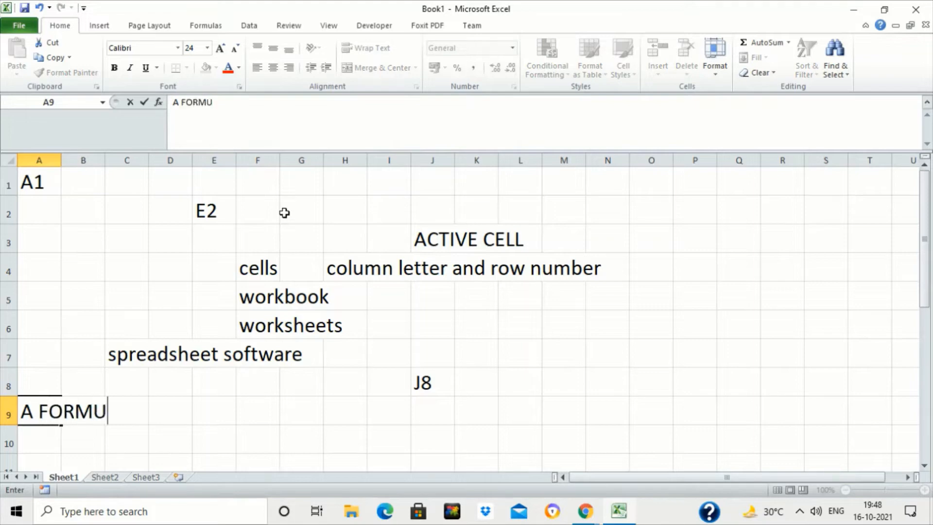
type("LA IN EXCEL")
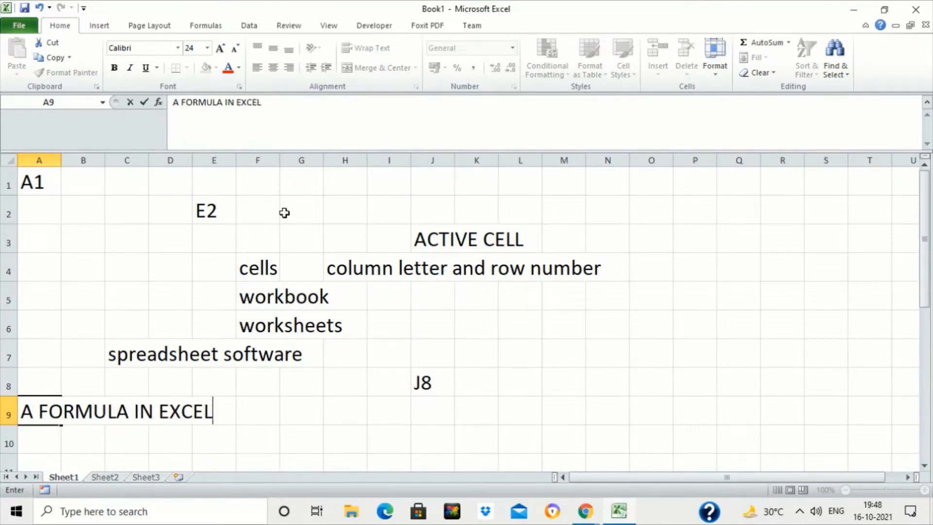
type(" ALWAYS S")
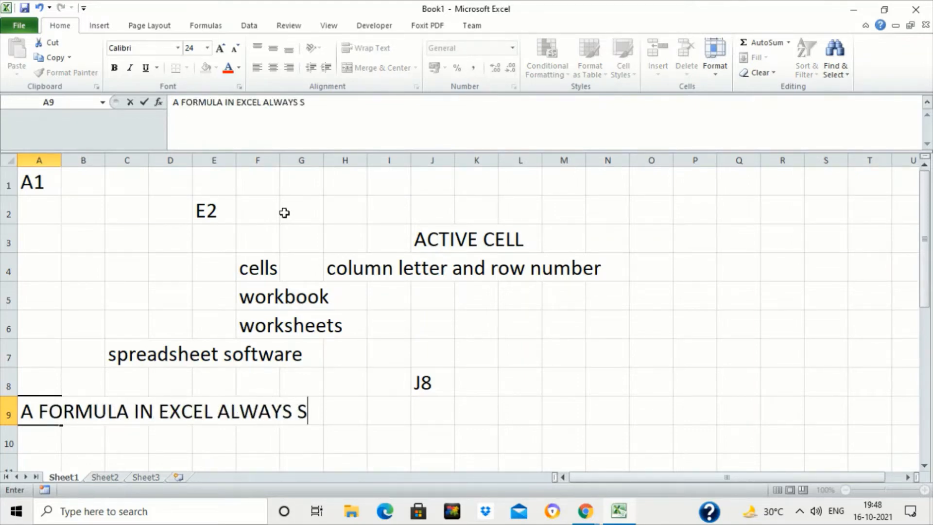
type("TARTS WITH =")
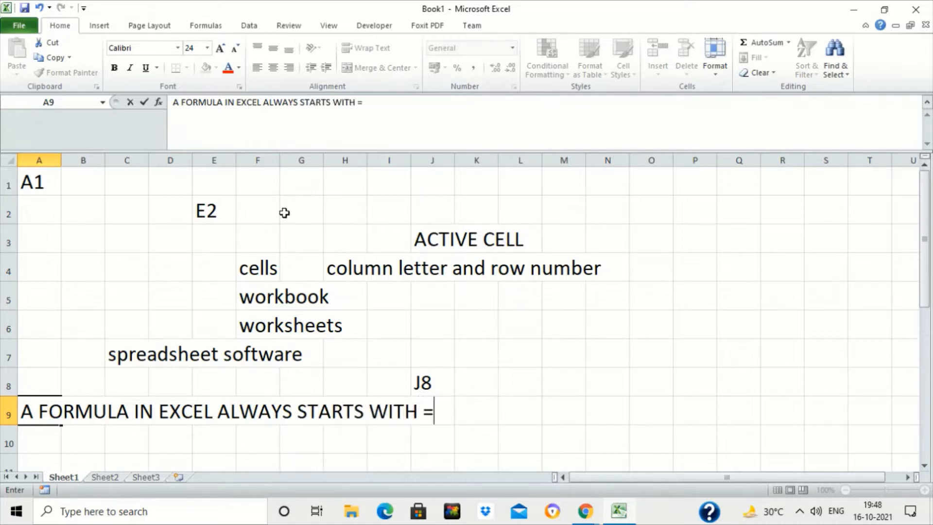
key("Return")
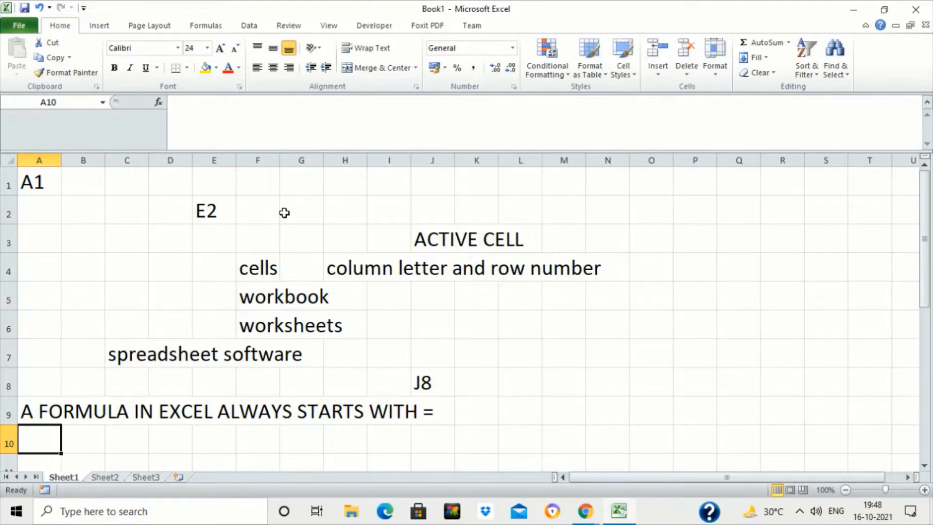
- Enter the formula =12+34 in cell L6
left_click(520, 329)
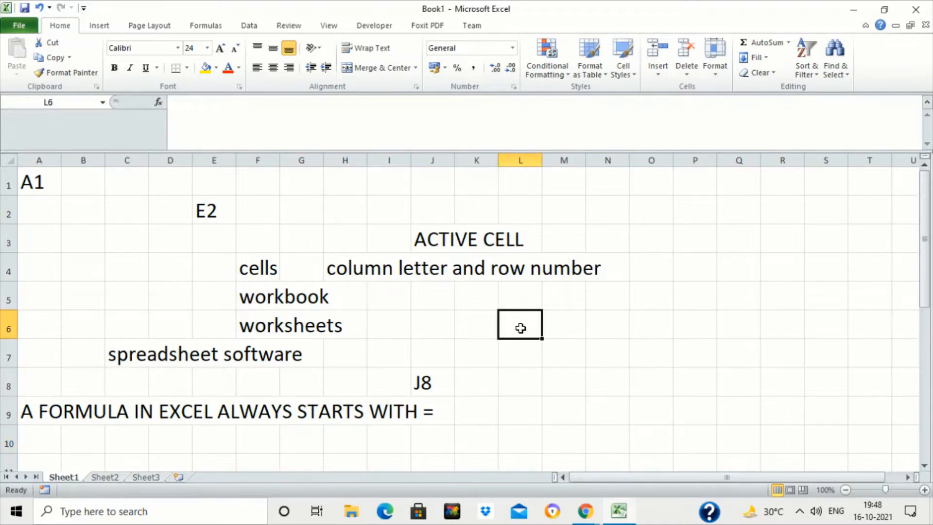
type("=12")
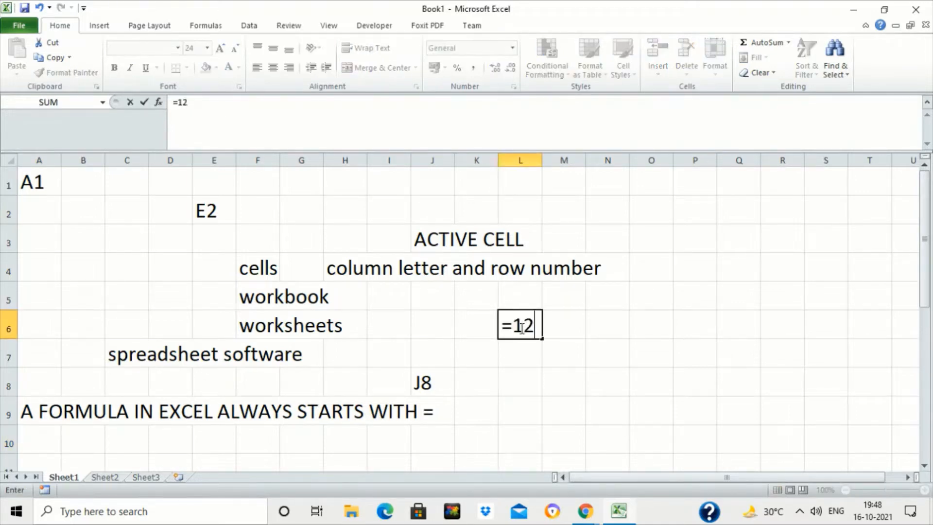
type("+34")
key("Return")
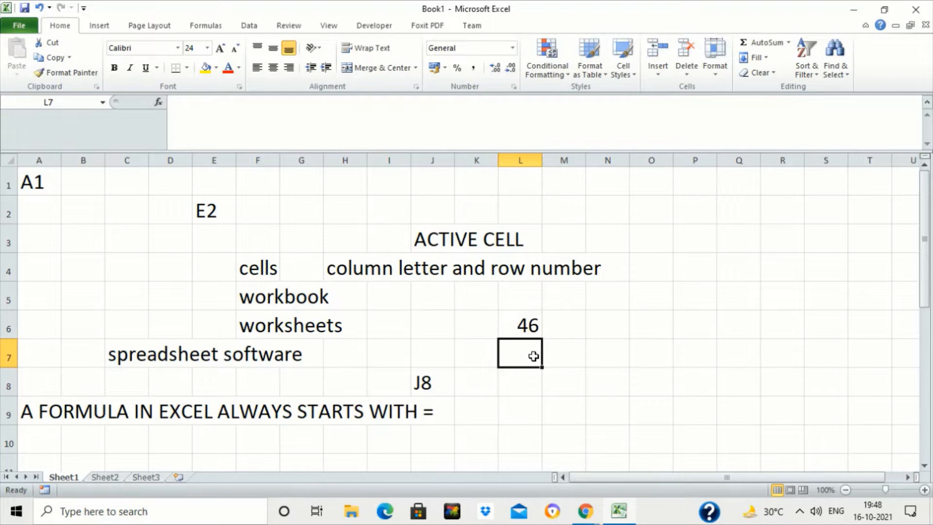
- Enter 12+45 without an equals sign in cell L7
type("12+")
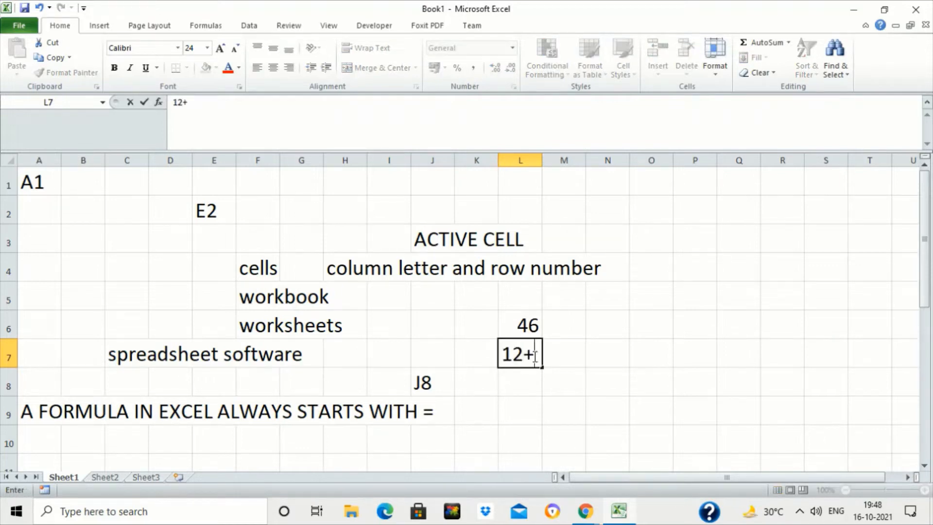
type("45")
key("Return")
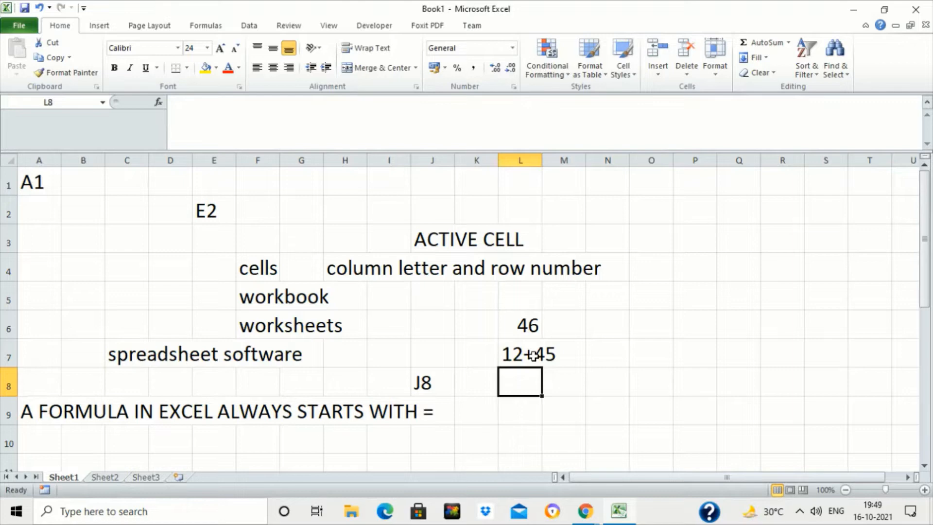
- Enter the formula =6*8 in cell B3
left_click(533, 355)
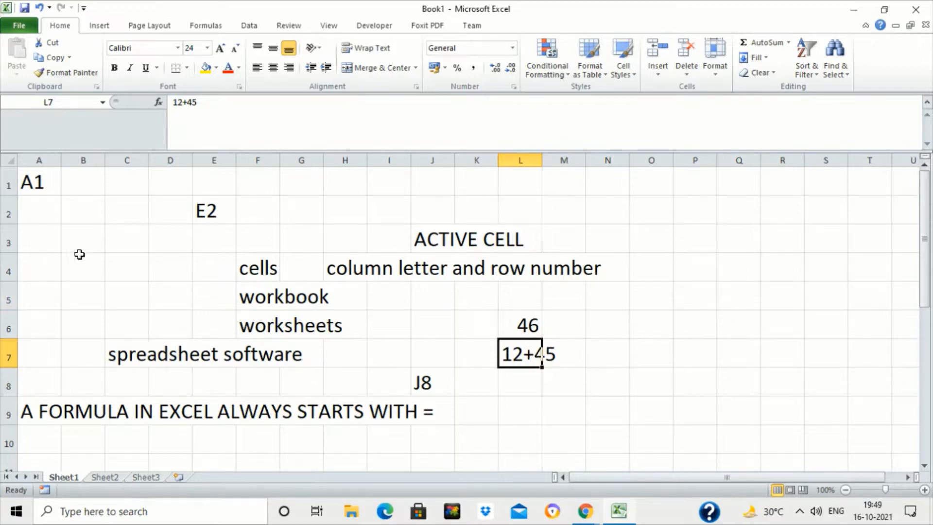
left_click(100, 242)
type("=6")
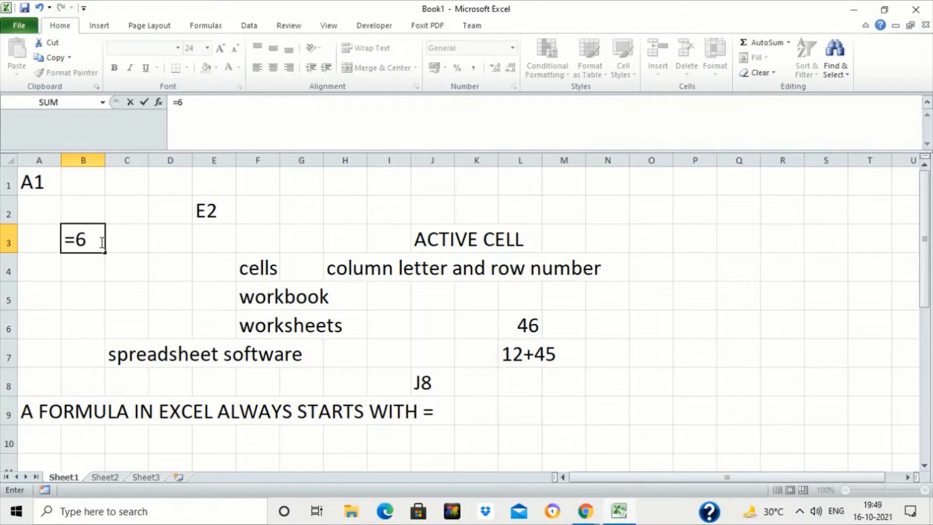
type("*8")
key("Return")
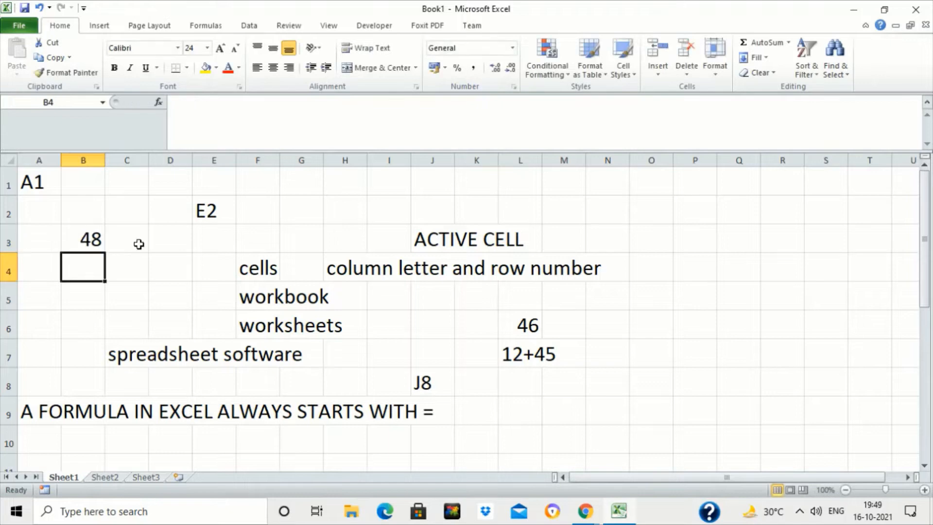
- Enter the formula =60/5 in cell C4
key("Right")
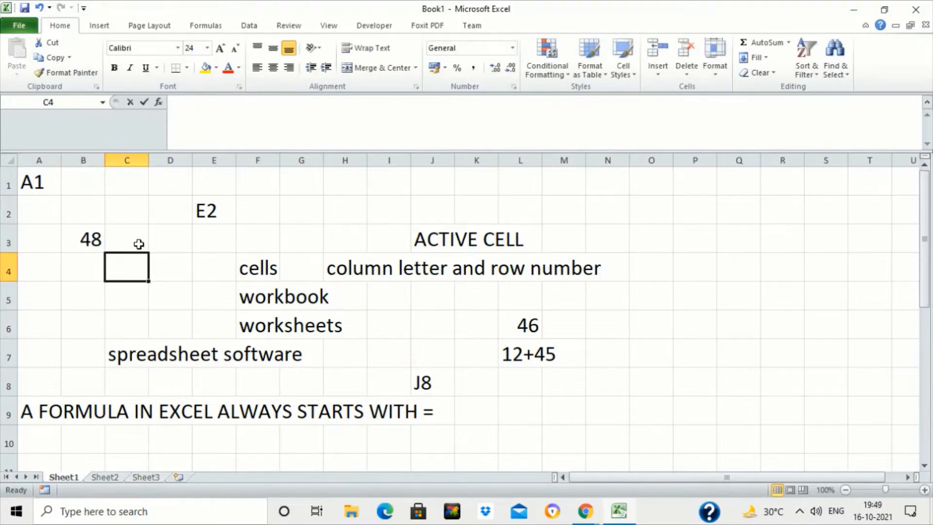
type("=6")
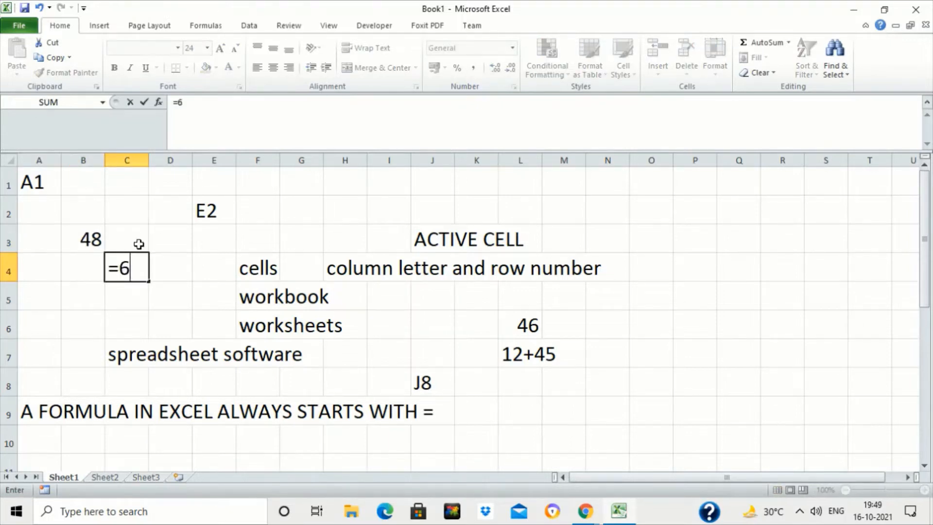
type("0/5")
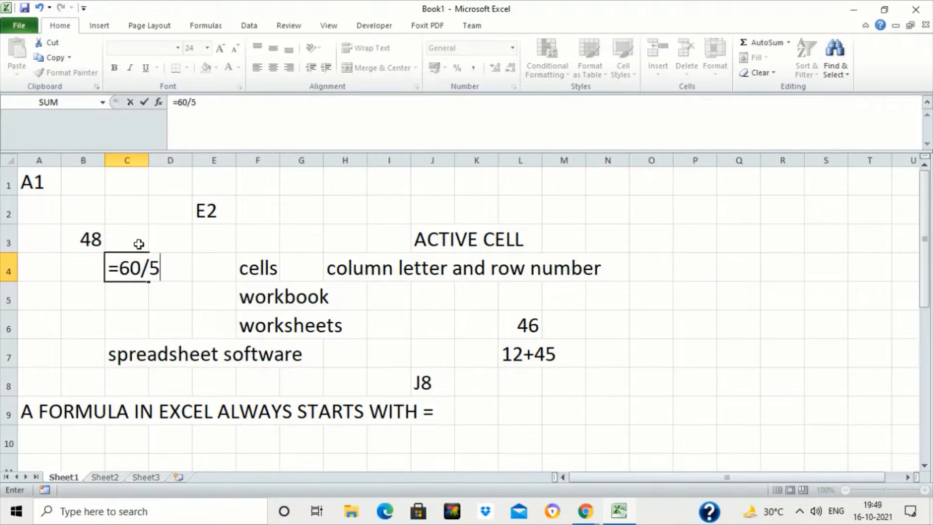
key("Return")
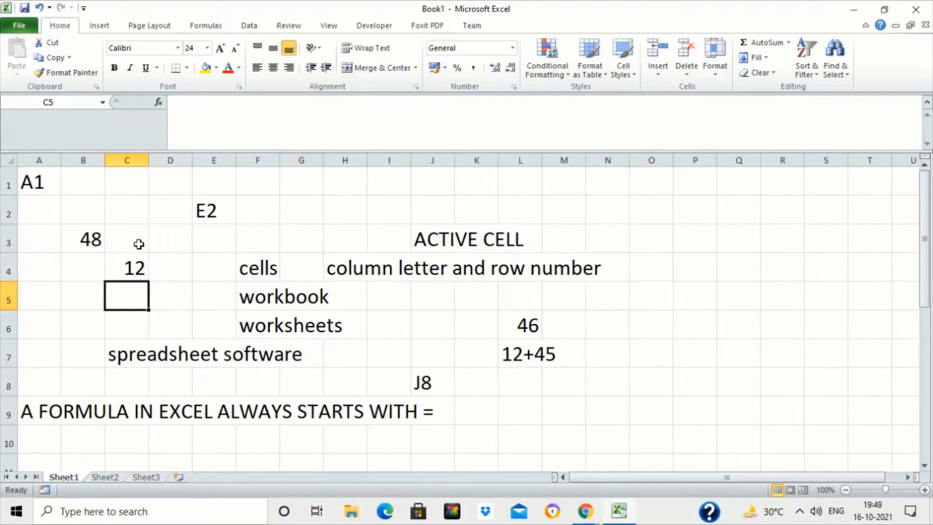
- Enter the heading "MATHEMATICAL OPERATORS" in cell C11
key("Down")
key("Down")
key("Down")
key("Down")
key("Down")
key("Down")
key("Down")
key("Down")
key("Down")
key("Down")
key("Down")
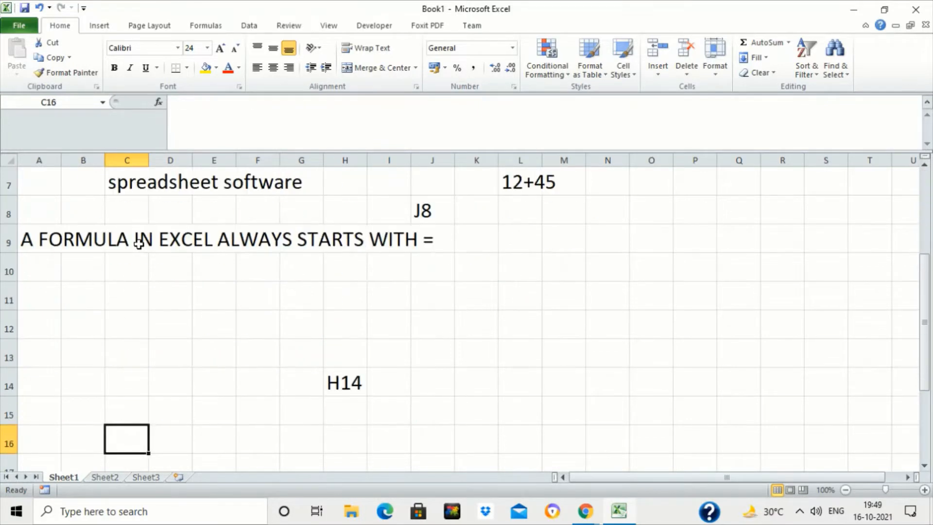
key("Up")
key("Up")
key("Up")
key("Up")
key("Up")
type("MAT")
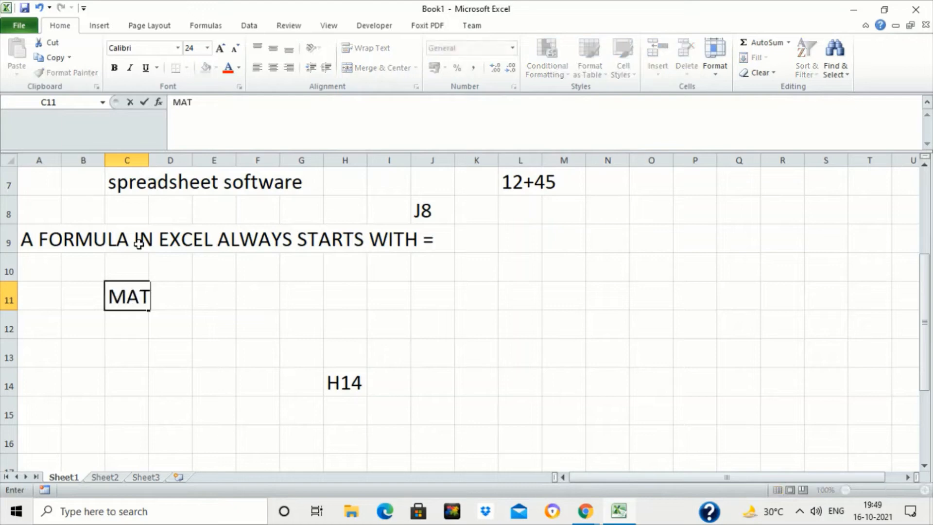
type("HEMAT")
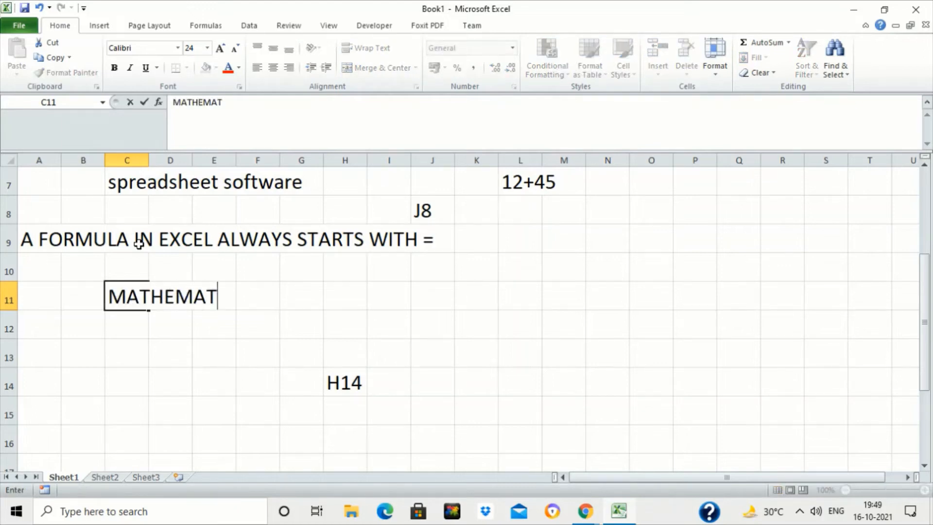
type("ICAL ")
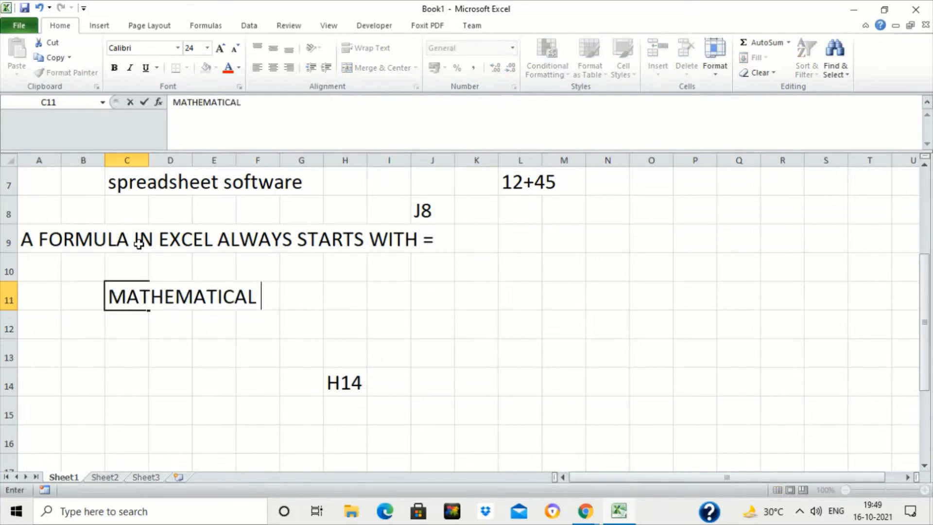
type("OPERATORS")
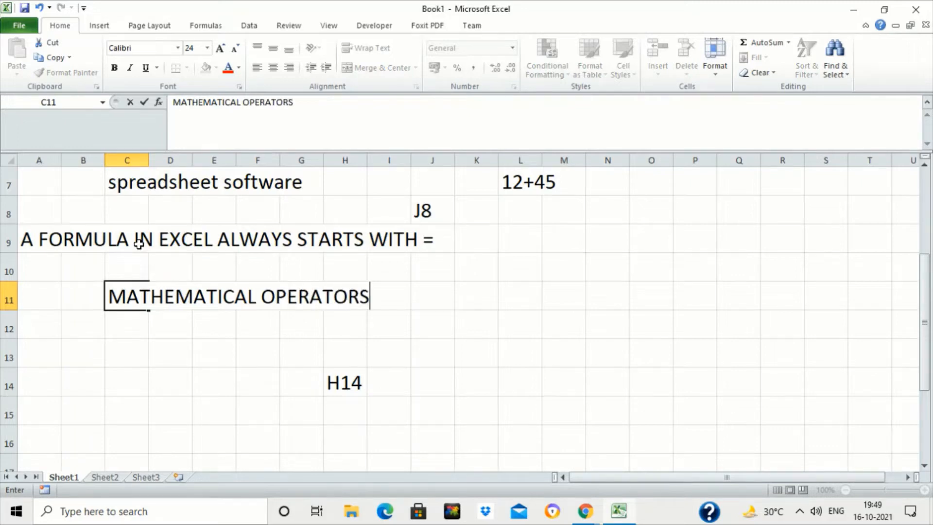
key("Return")
- List the operators +, -, * and / in cells C12 to C15 under the heading
type("+")
key("Return")
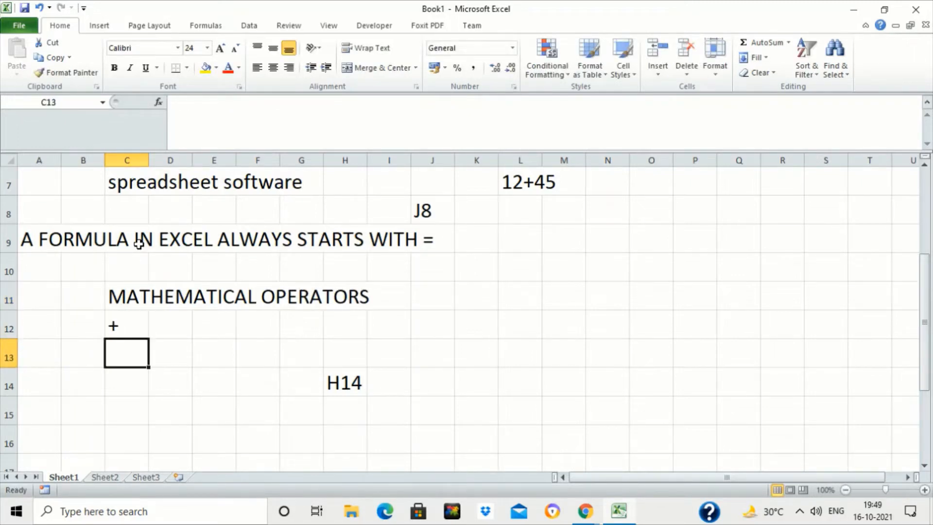
type("-")
key("Return")
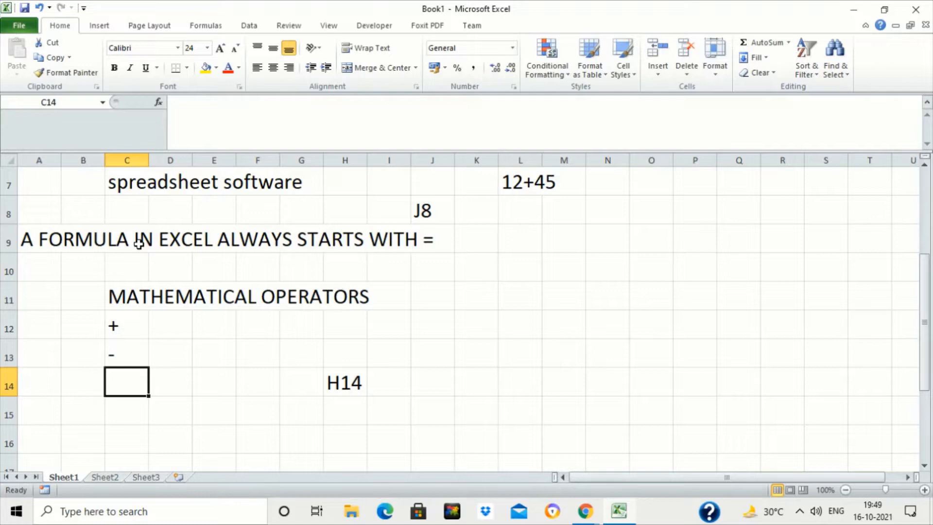
type("*")
key("Return")
key("alt")
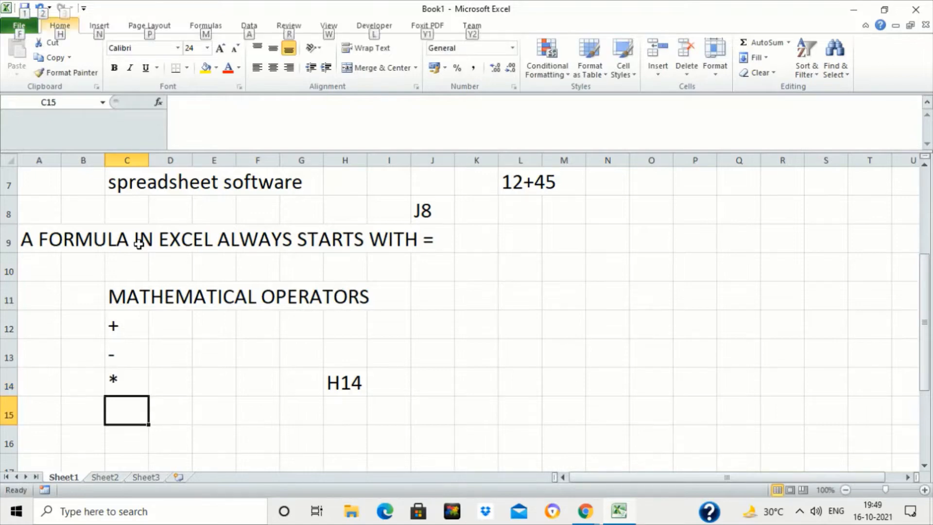
left_click(221, 108)
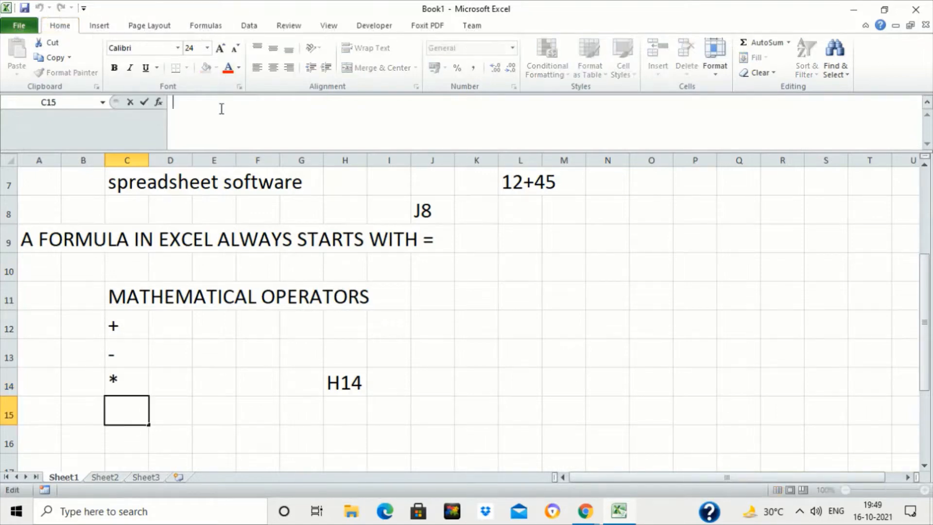
type("/")
key("Return")
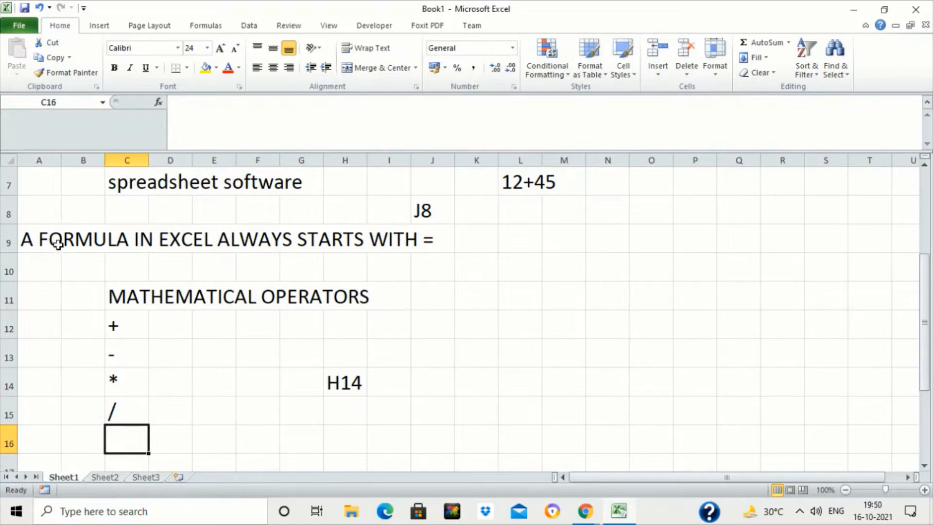
- Fill cells A9 to J9, holding the formula sentence, with yellow
left_click_drag(56, 242, 430, 240)
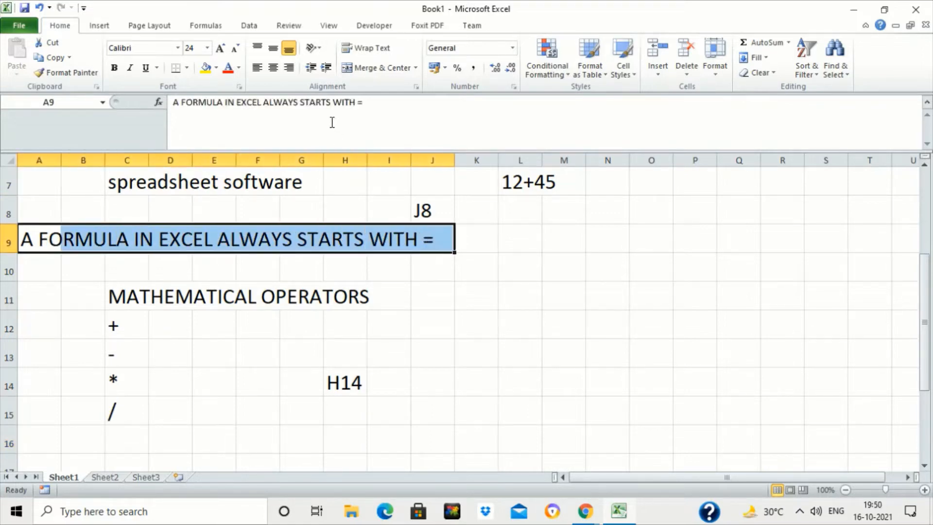
left_click(206, 68)
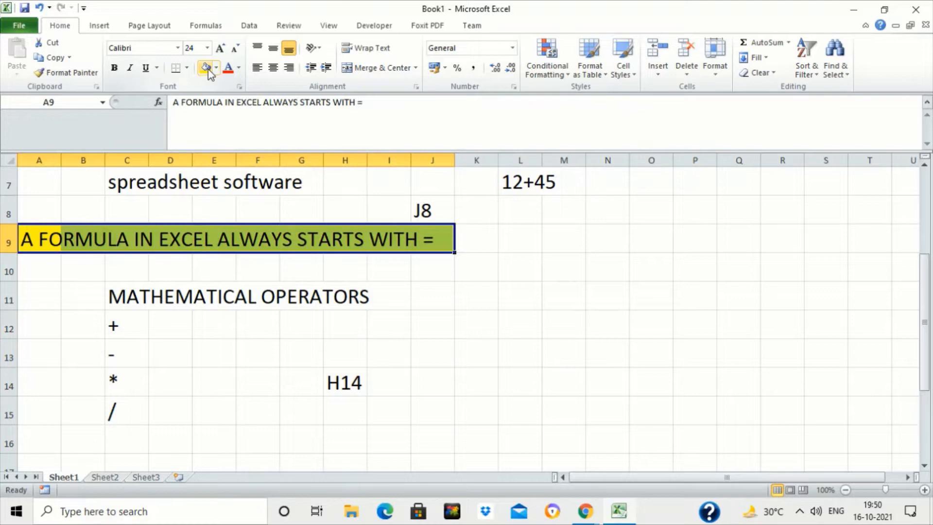
left_click(437, 274)
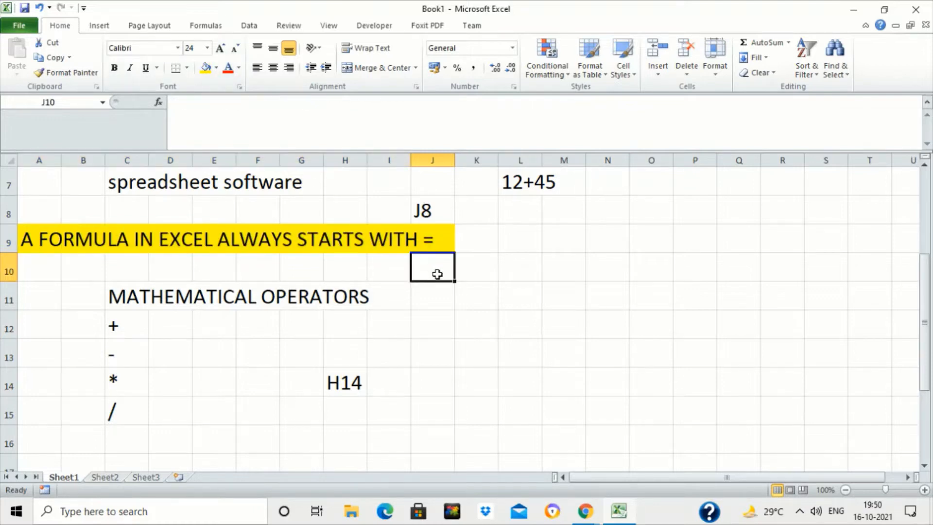
- Clear the contents of cells A1 through N20
left_click(515, 184)
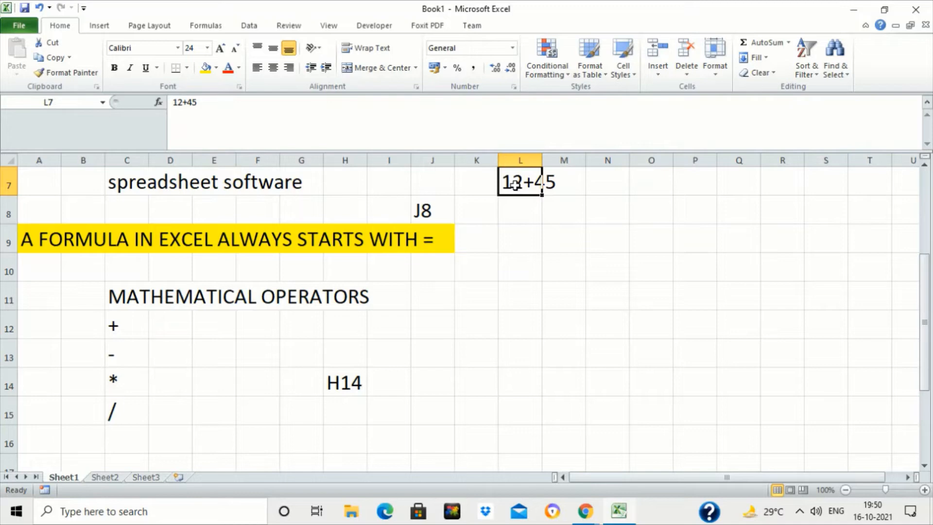
left_click(926, 189)
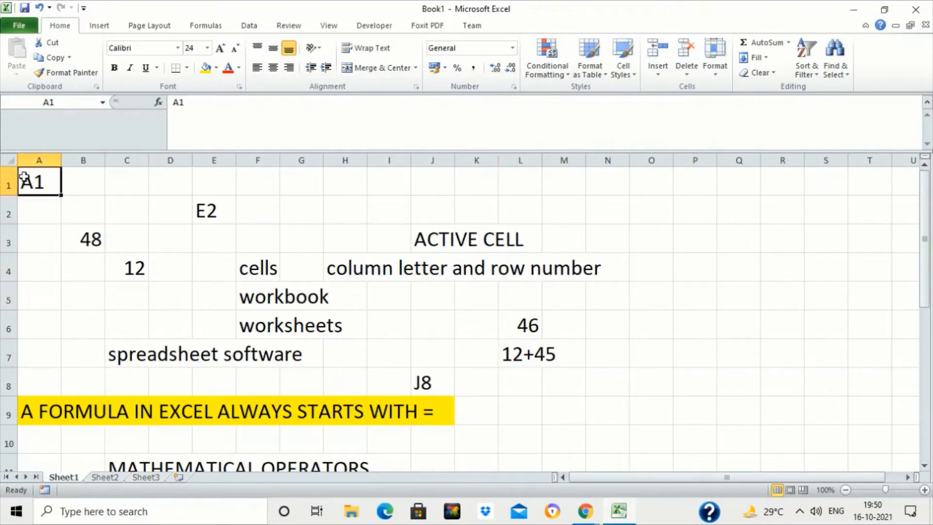
left_click_drag(21, 179, 585, 424)
left_click_drag(588, 511, 592, 515)
mouse_move(592, 517)
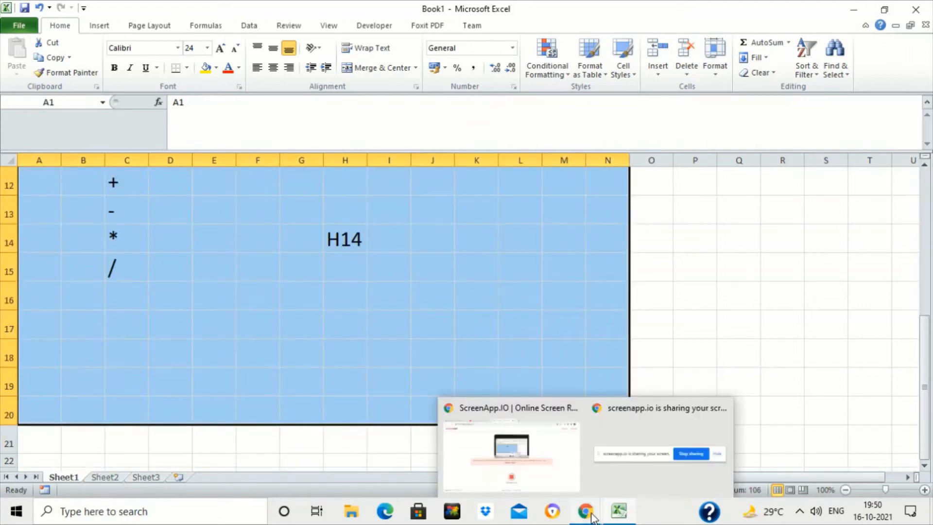
scroll(369, 291, "up", 4)
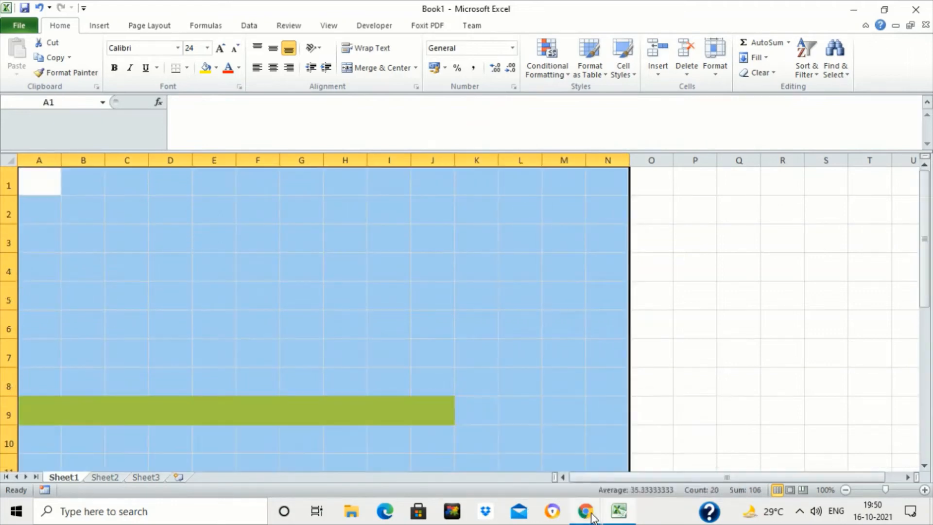
left_click(369, 270)
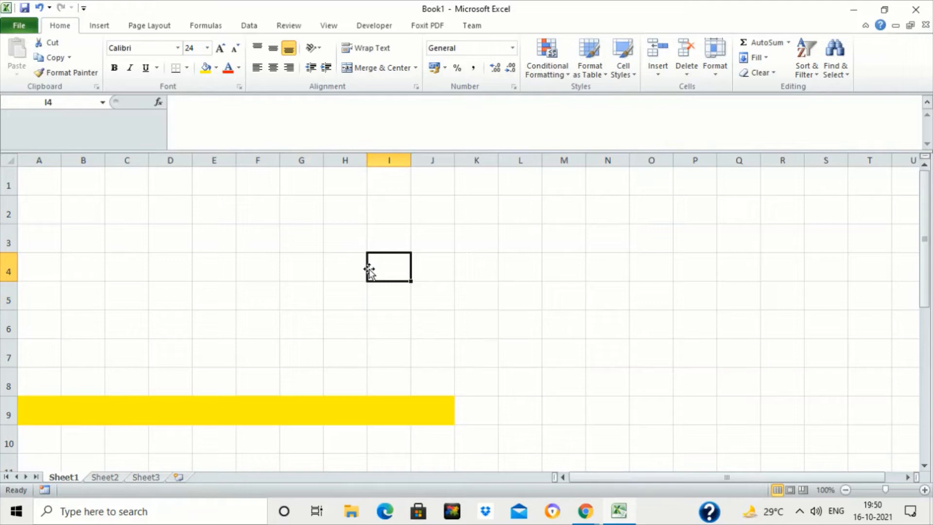
- Enter 10 in cell A1 and 30 in cell A2
left_click(201, 210)
key("Up")
key("Left")
key("Left")
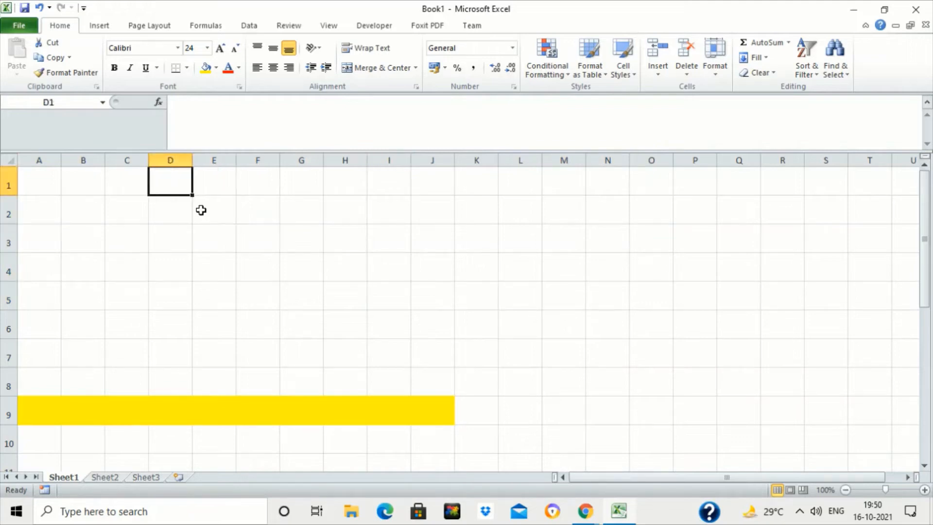
key("Down")
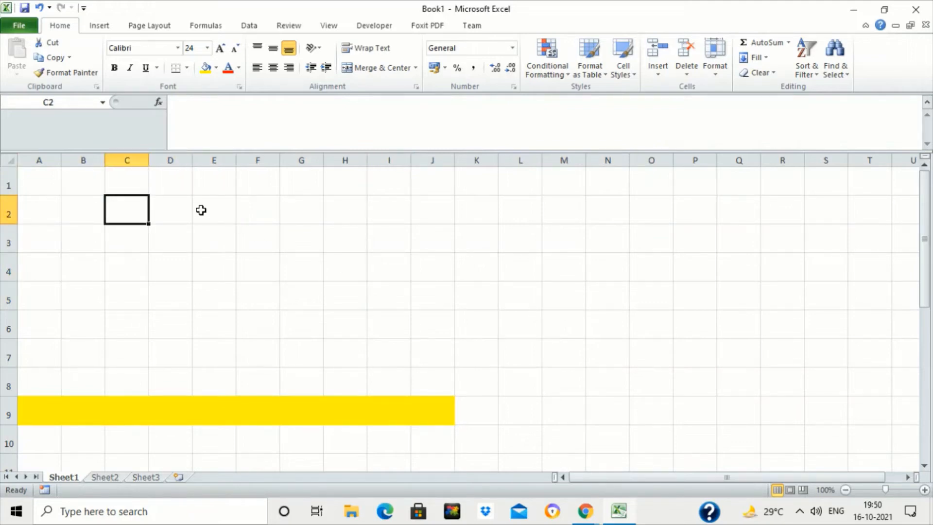
key("Up")
key("Left")
key("Left")
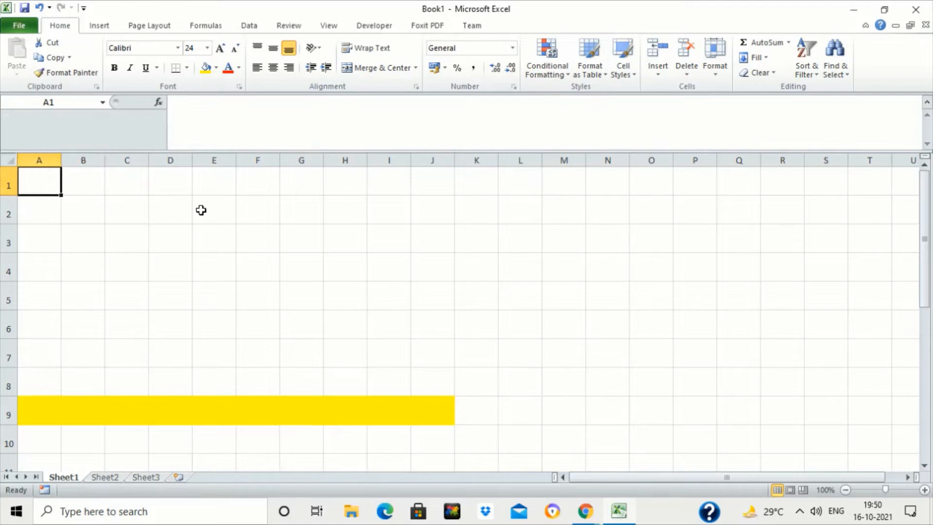
type("10")
key("Return")
type("30")
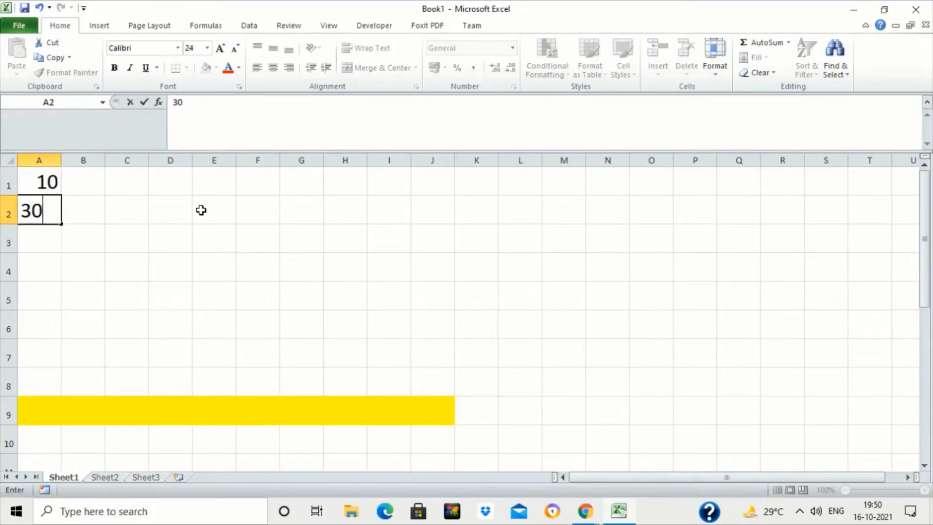
key("Return")
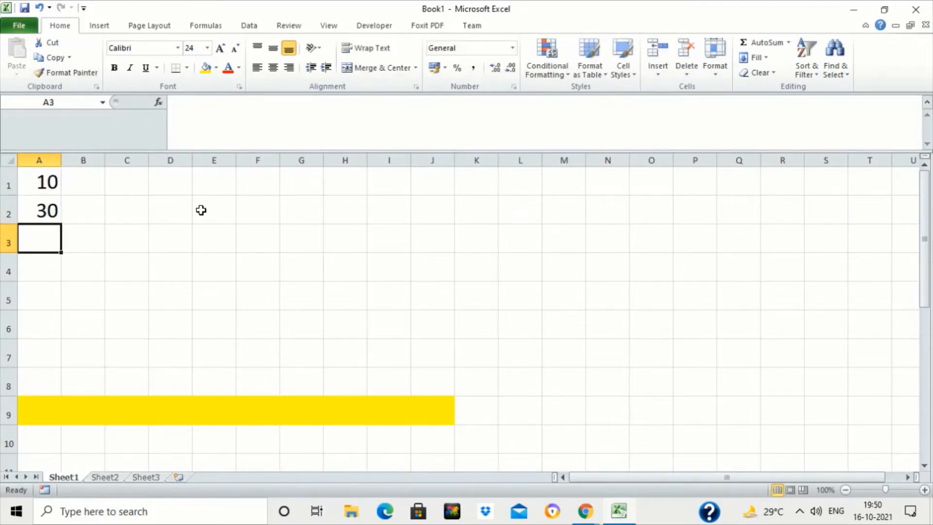
- Enter the formula =10+30 in cell A3 and reopen the cell to view its formula
type("=10+30")
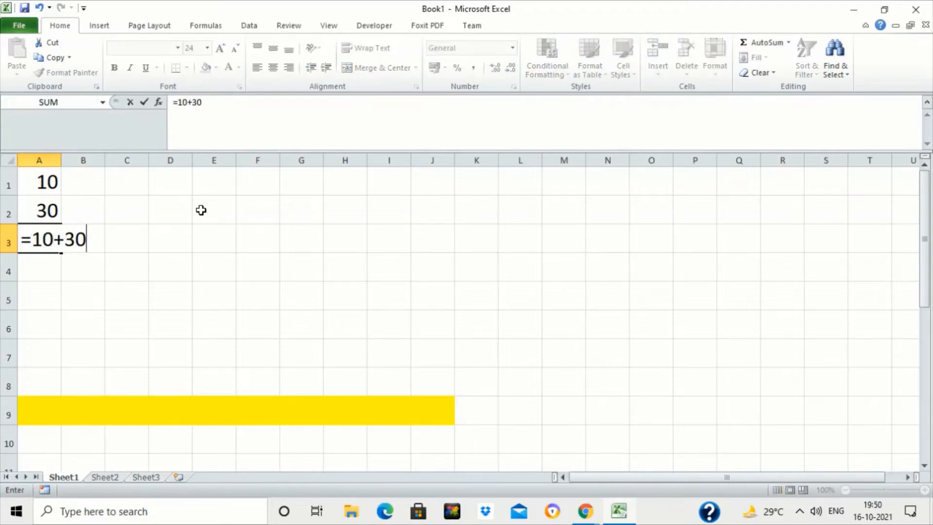
key("Return")
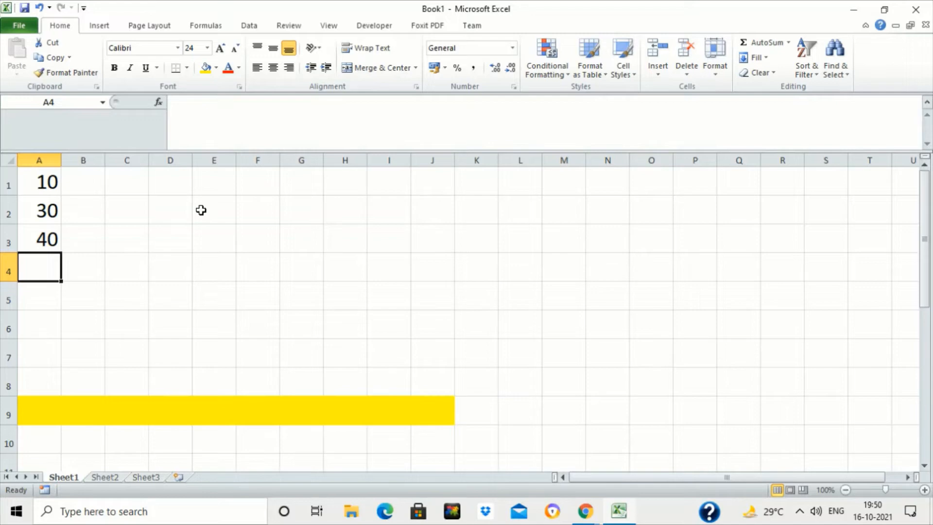
left_click(81, 242)
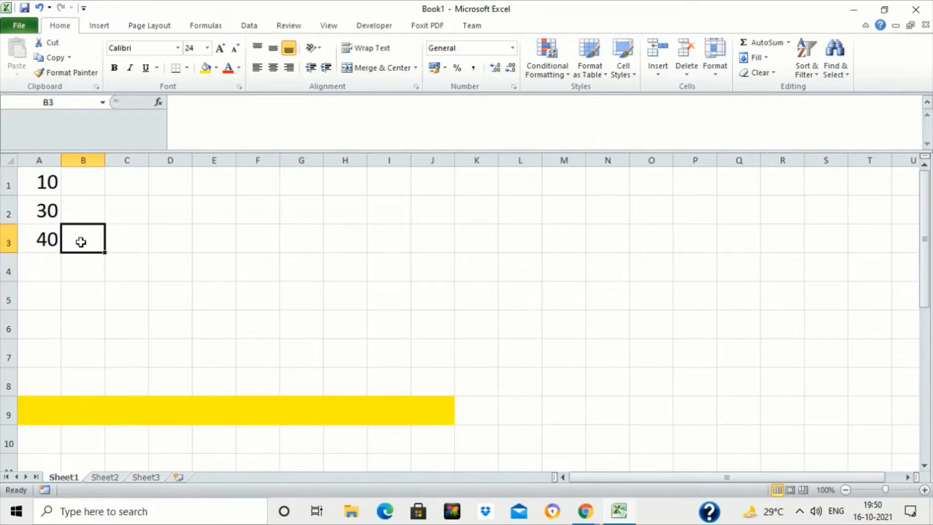
double_click(56, 242)
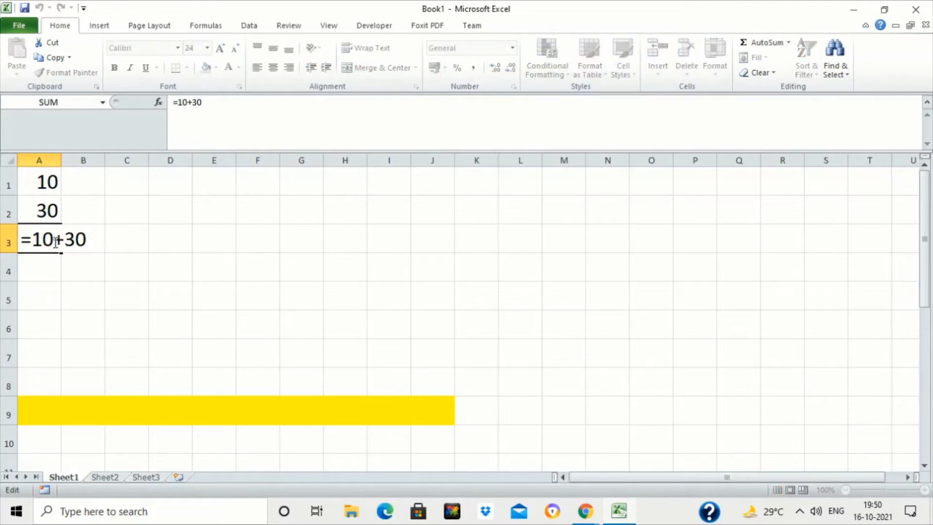
key("Return")
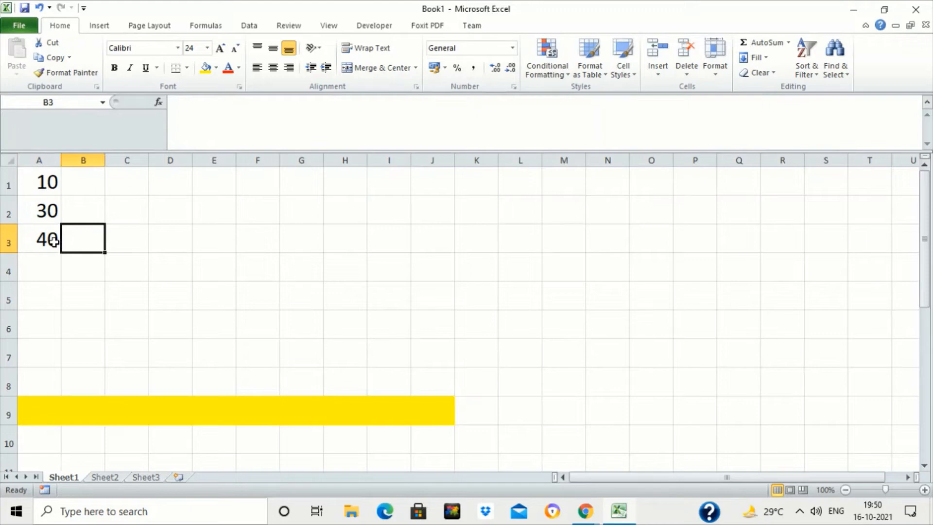
- Enter the formula =A1+A2 in cell C3 by referencing cells A1 and A2
left_click(49, 177)
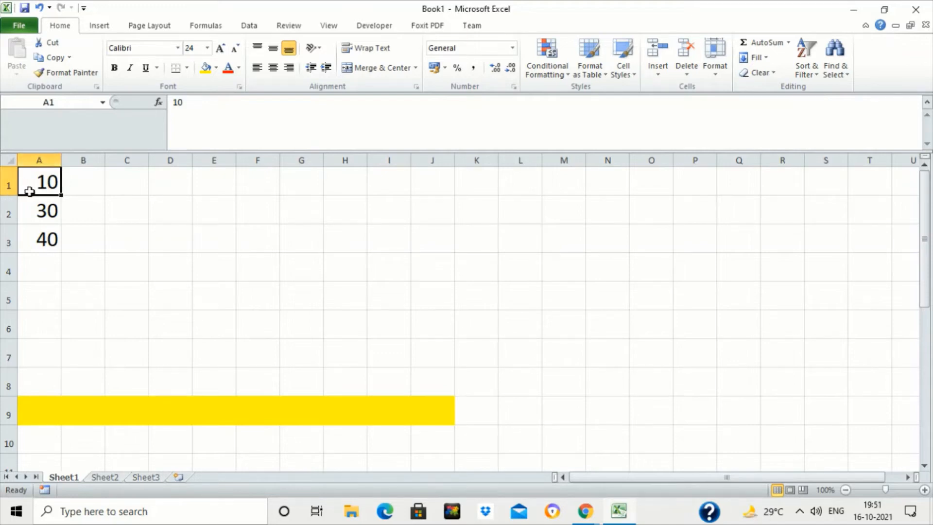
left_click(35, 210)
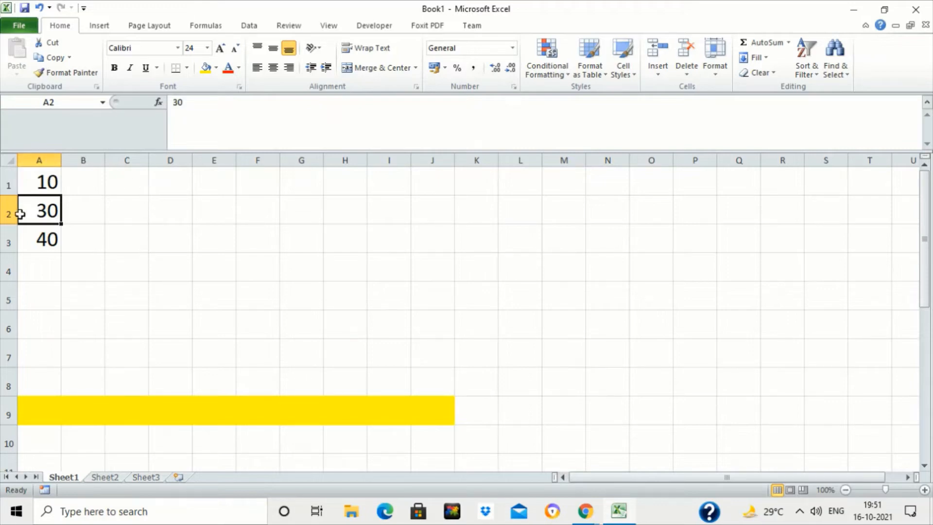
left_click(106, 242)
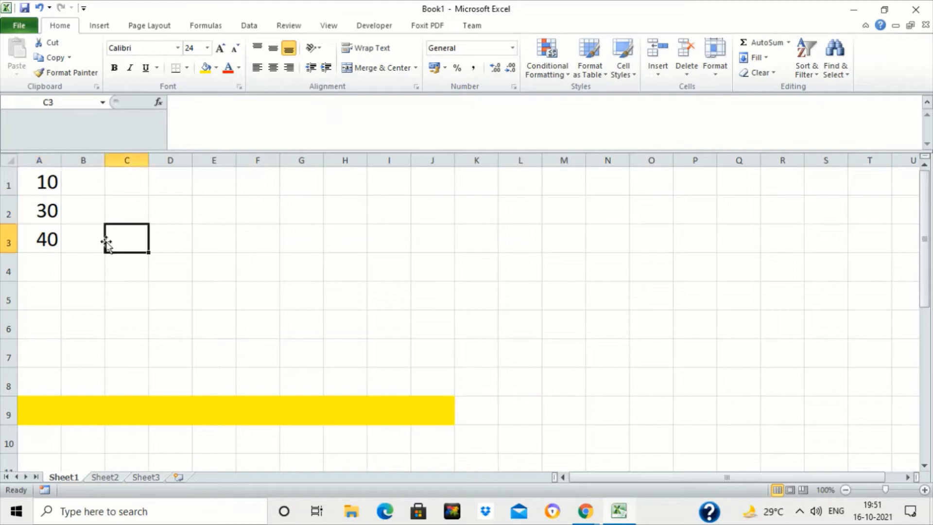
left_click(93, 241)
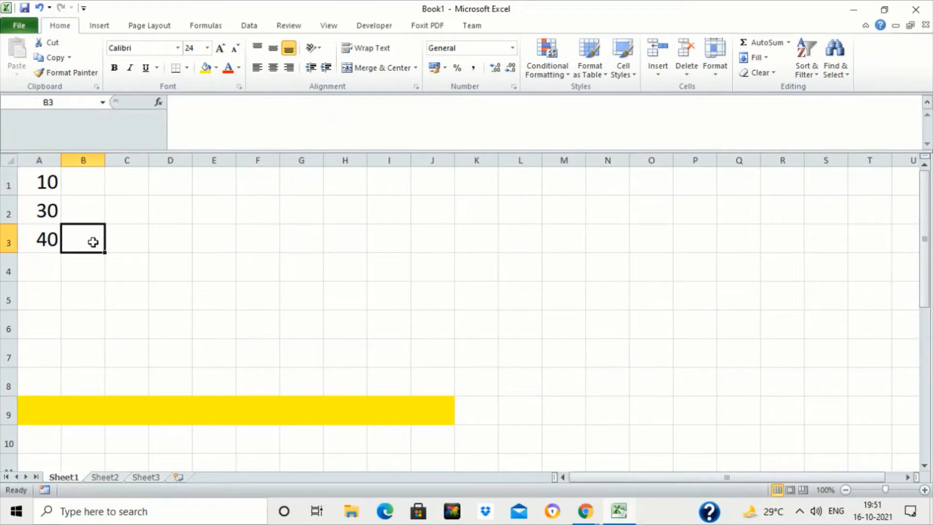
left_click(134, 242)
type("=")
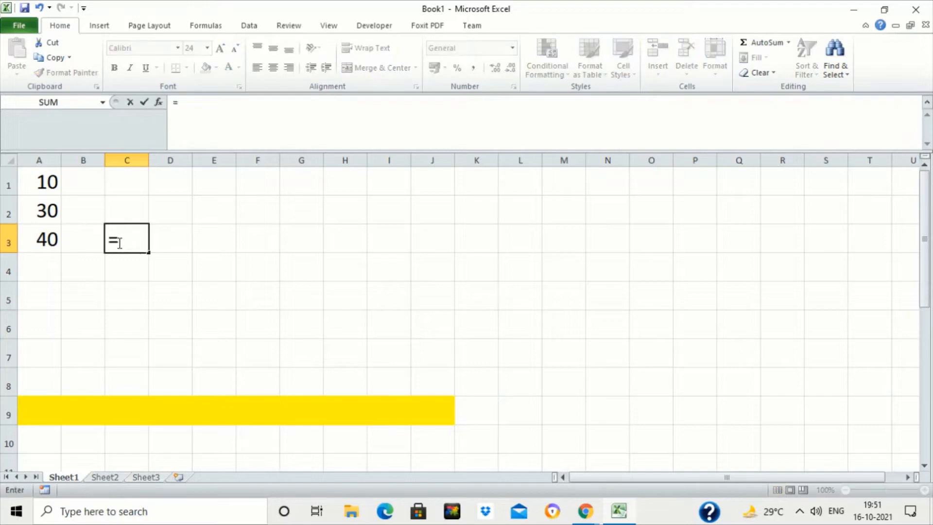
left_click(45, 183)
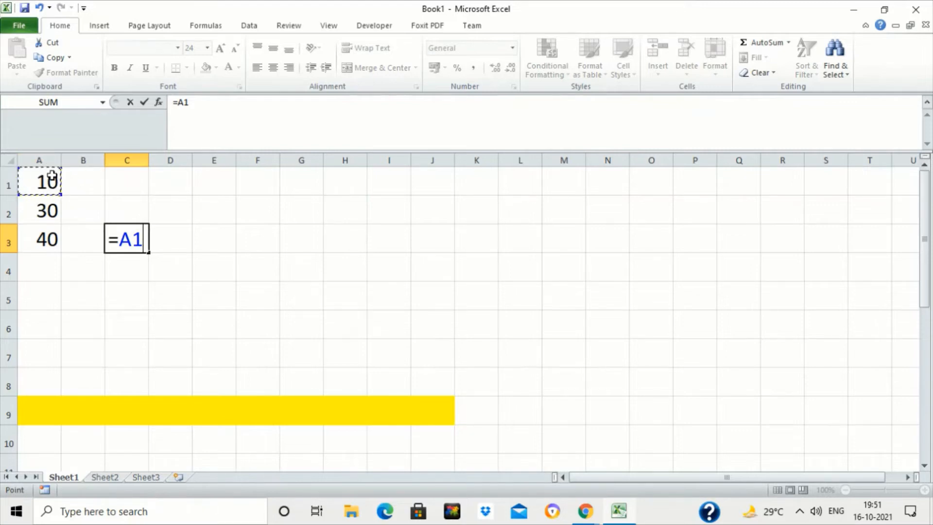
type("+")
left_click(38, 216)
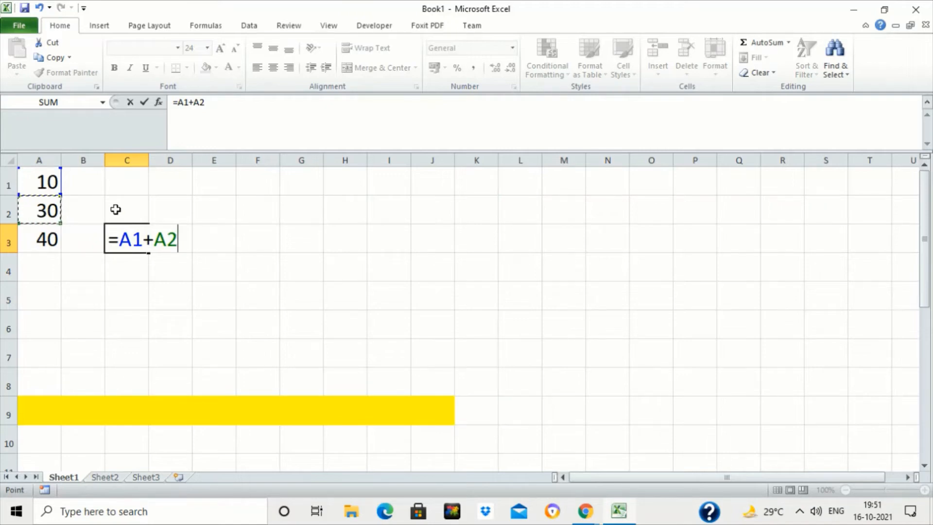
key("Return")
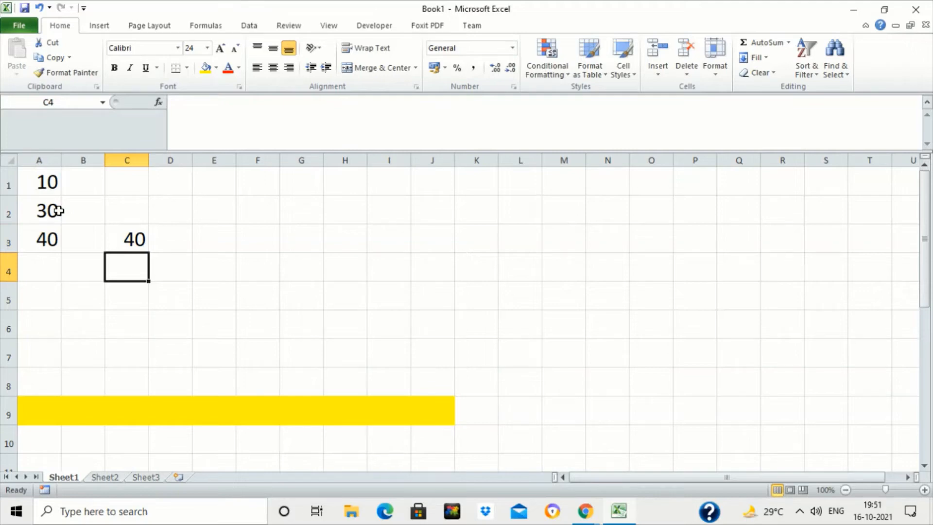
- Open the formulas in cells A3 and C3 in turn to compare a typed-number formula with a cell-reference formula
left_click(118, 237)
double_click(54, 239)
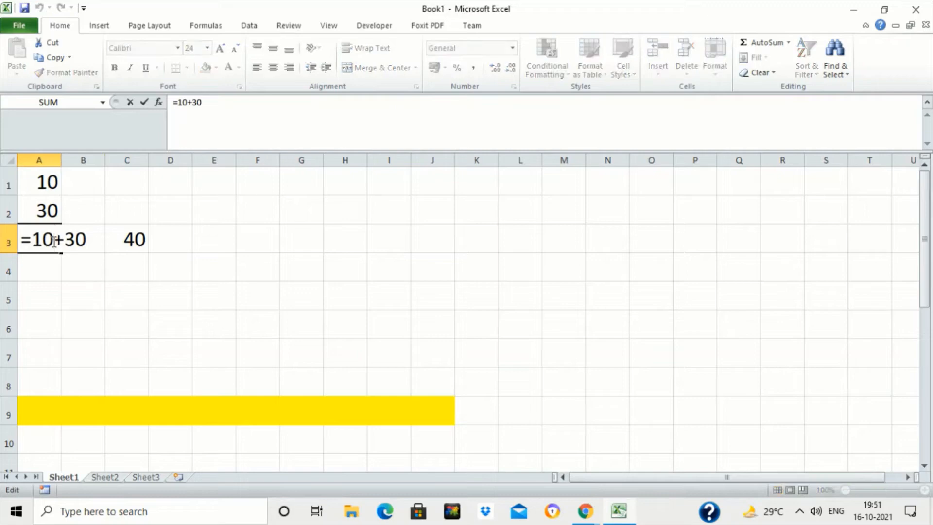
key("ctrl+Return")
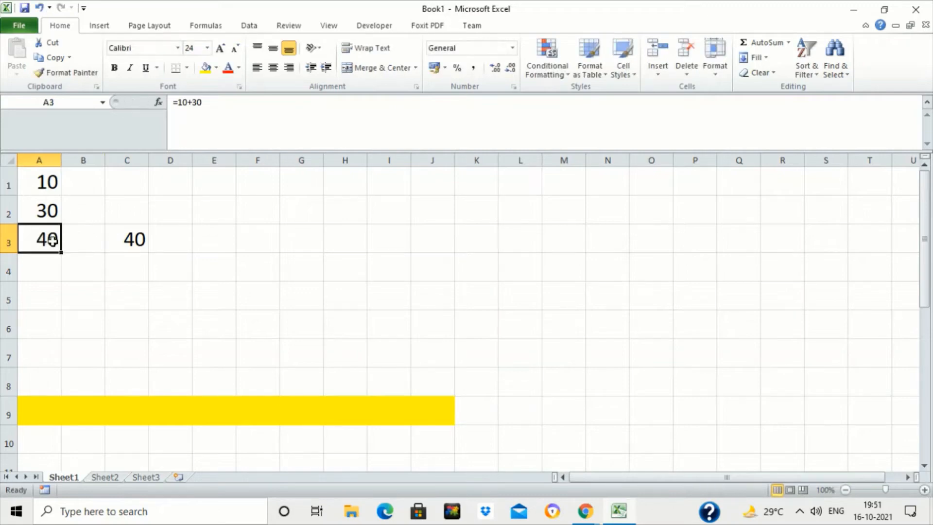
double_click(132, 238)
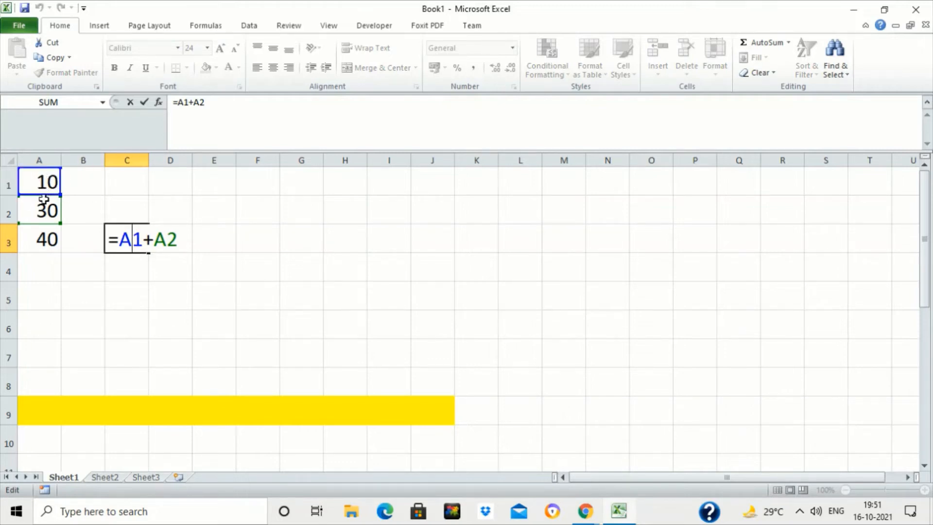
key("ctrl+Return")
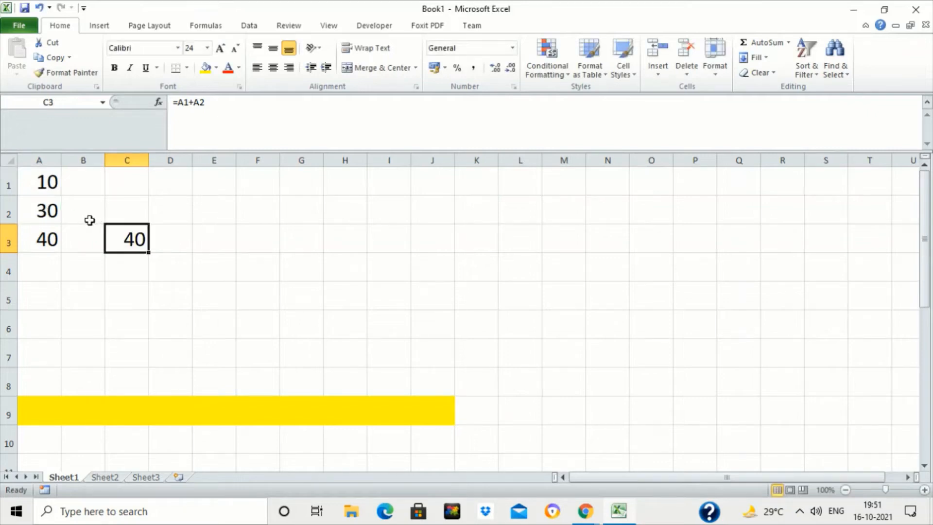
key("Left")
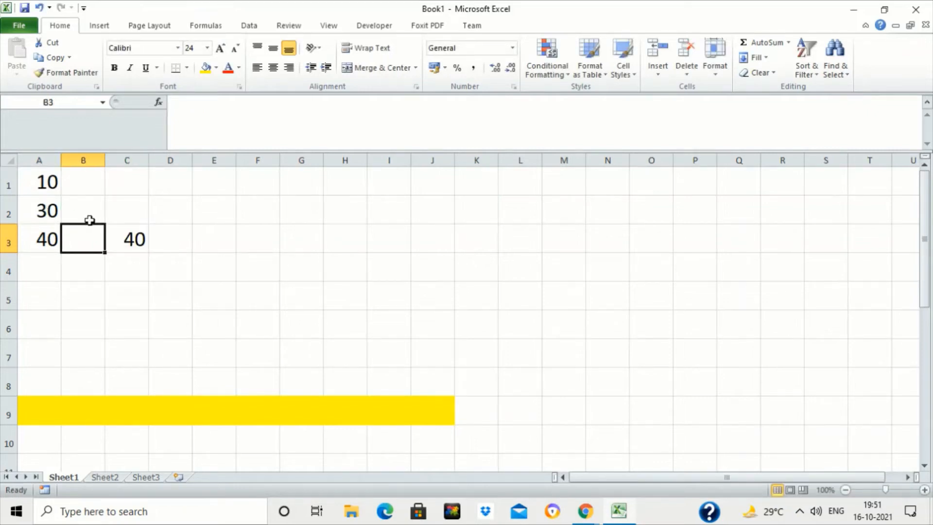
double_click(128, 239)
key("Escape")
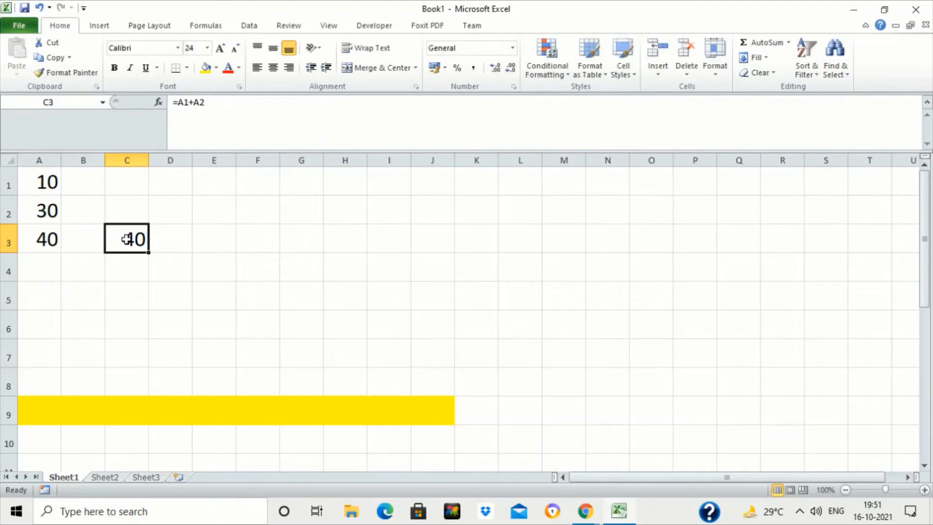
left_click(60, 240)
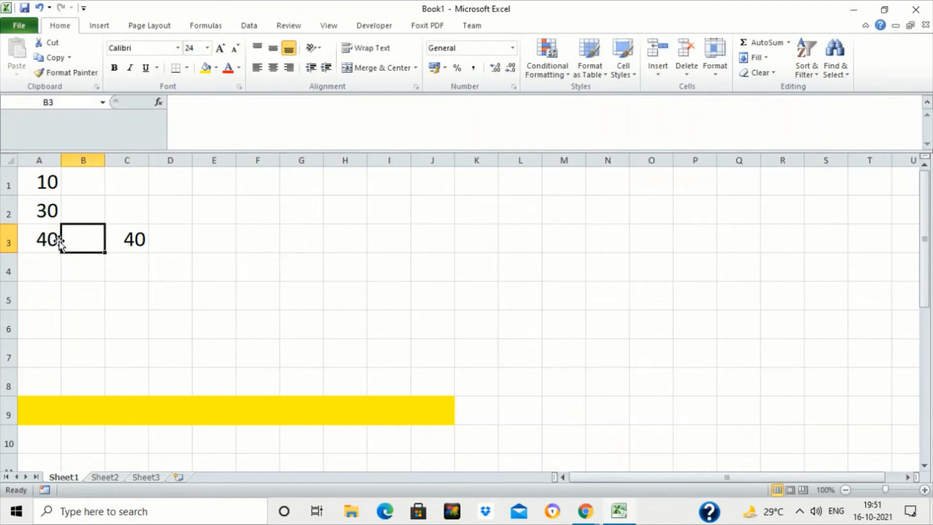
left_click(126, 248)
double_click(126, 248)
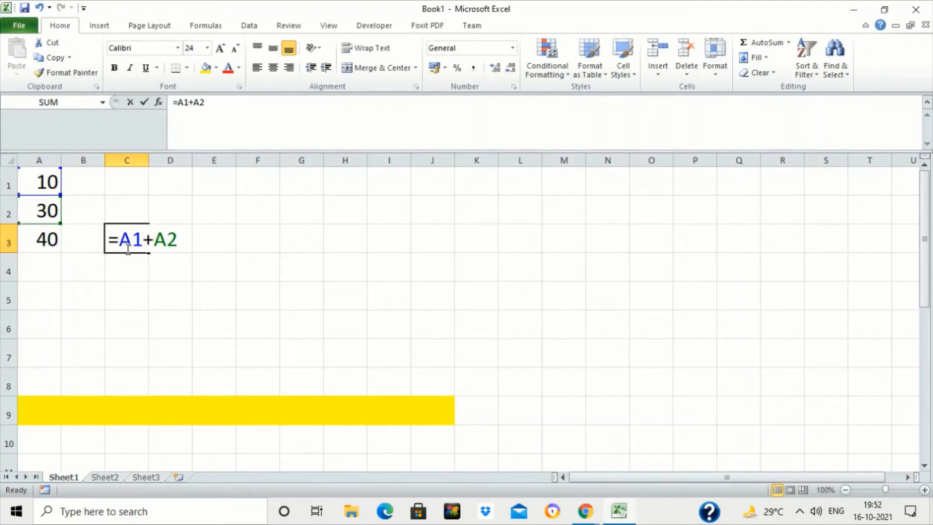
key("Escape")
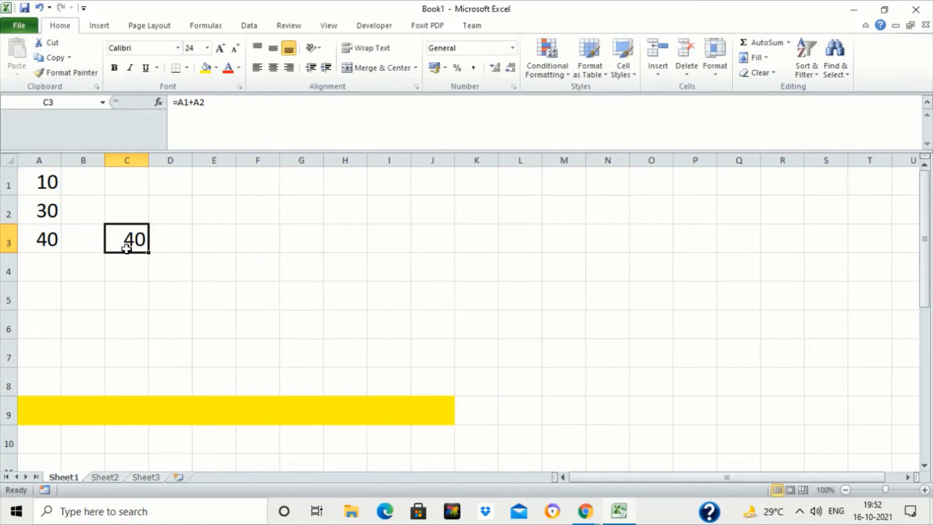
- Change the value in cell A1 to 78
key("Up")
key("Up")
key("Left")
key("Left")
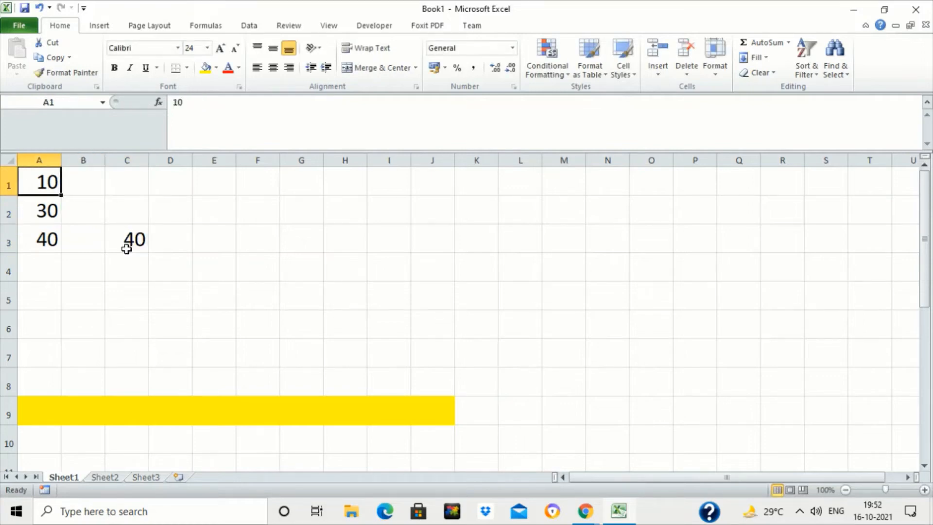
type("78")
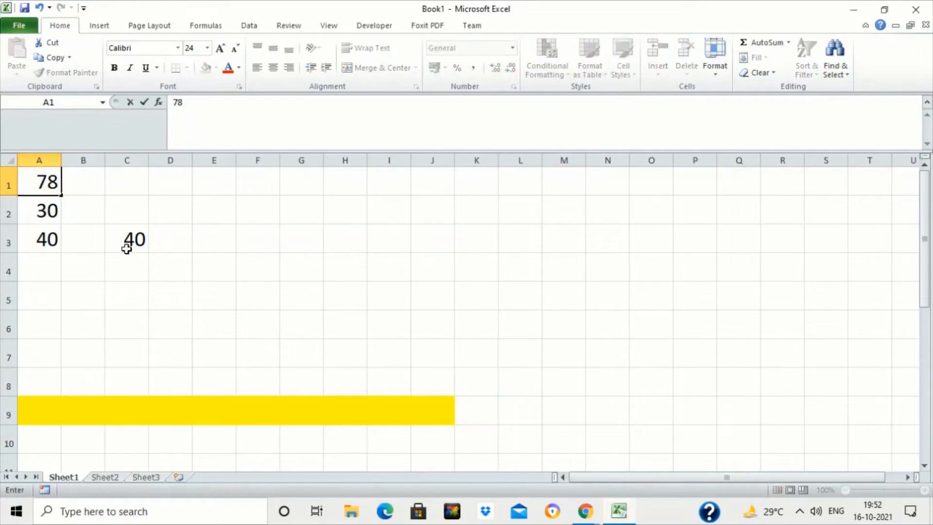
key("Return")
- Enter the label RECALCULATE in cell C4
key("Down")
key("Right")
key("Right")
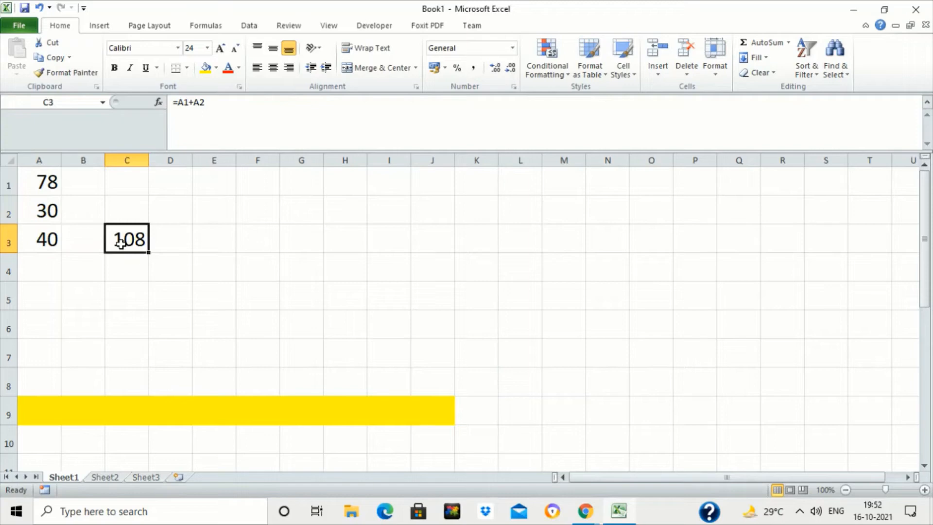
left_click(48, 241)
double_click(47, 241)
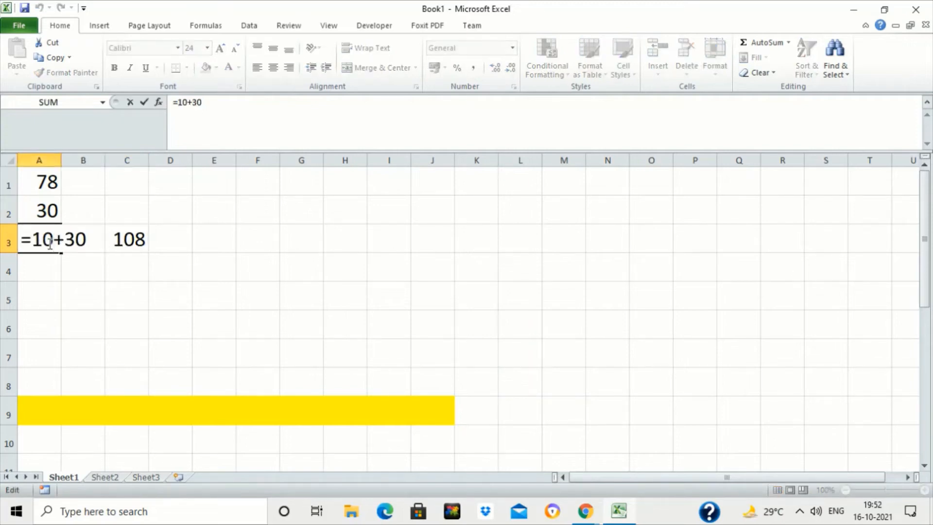
key("Escape")
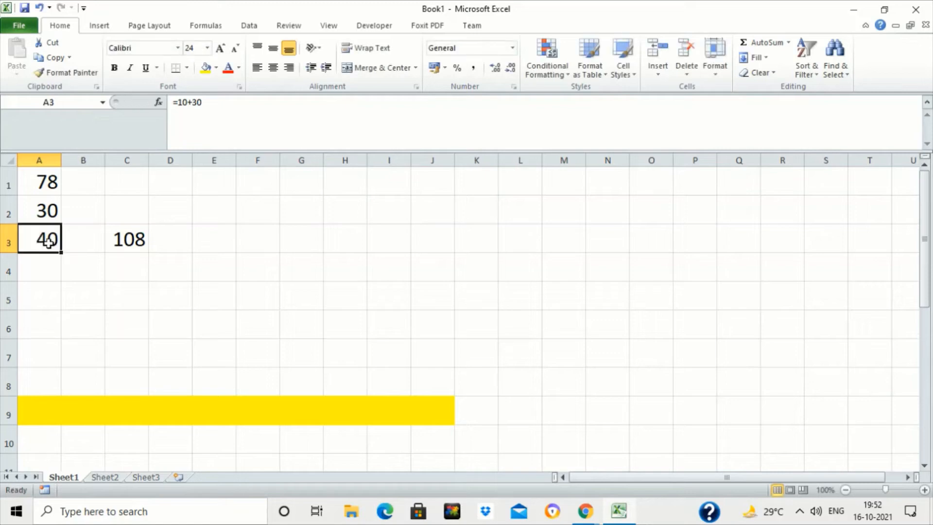
key("Up")
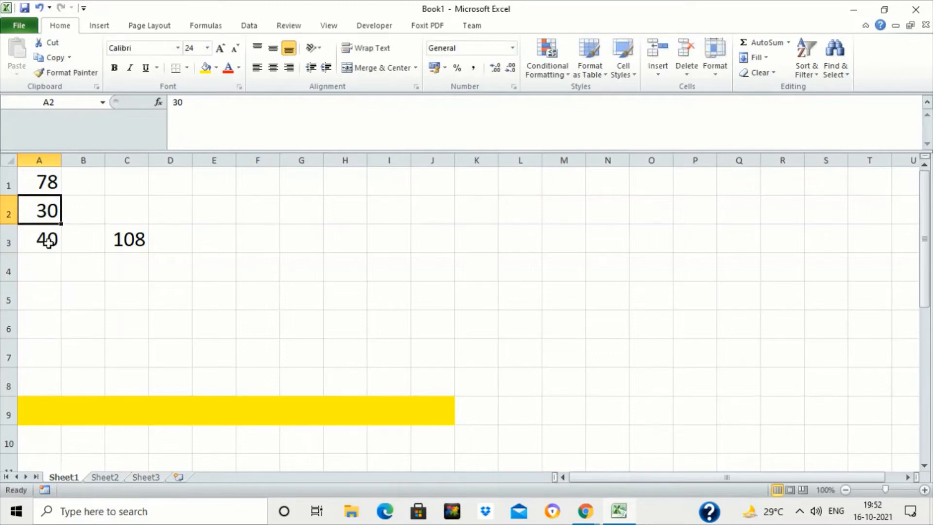
key("Down")
key("Right")
key("Right")
key("Down")
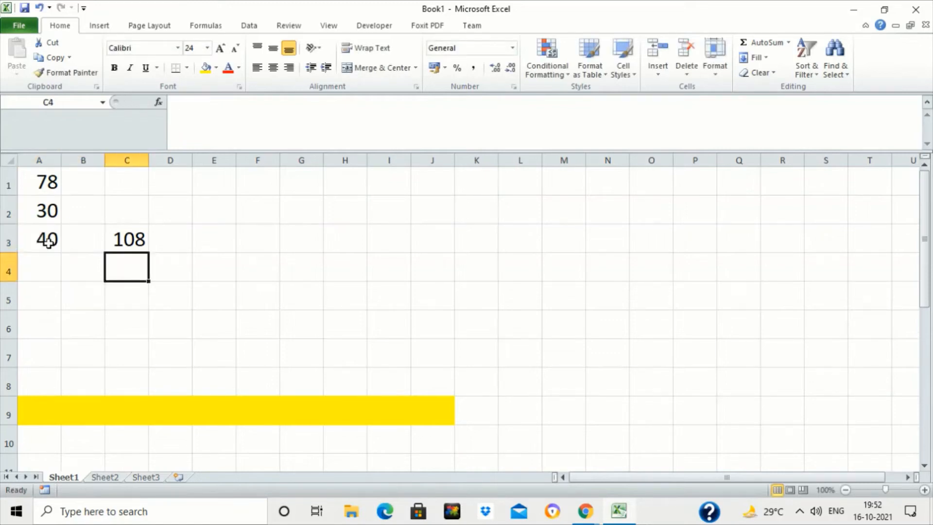
type("RECAL")
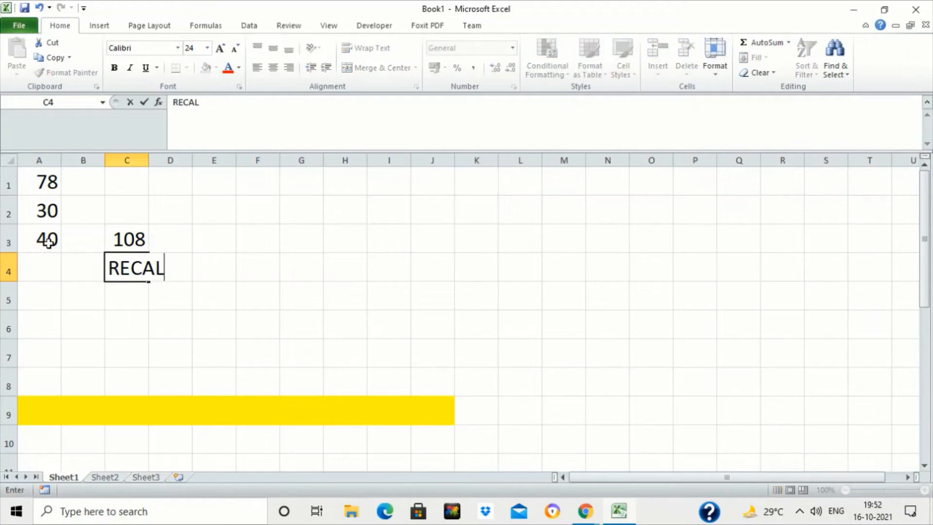
type("CULATE")
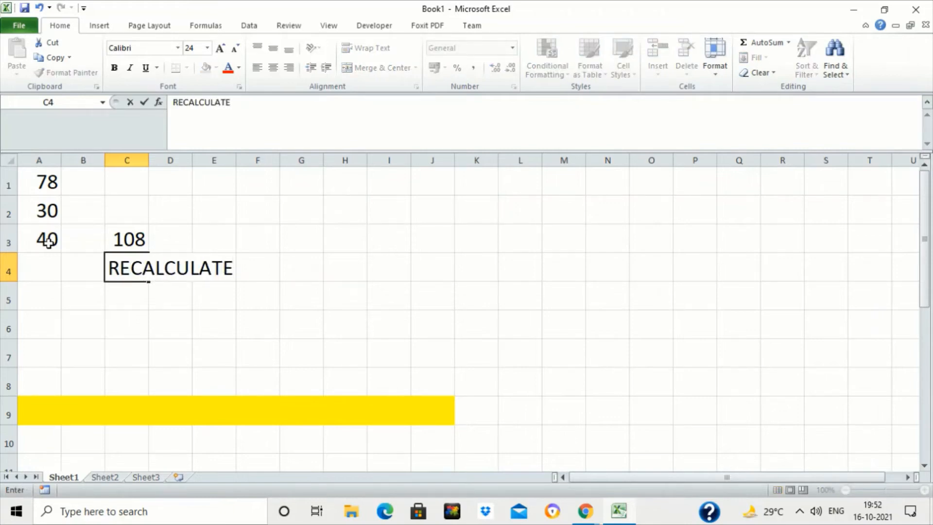
key("Return")
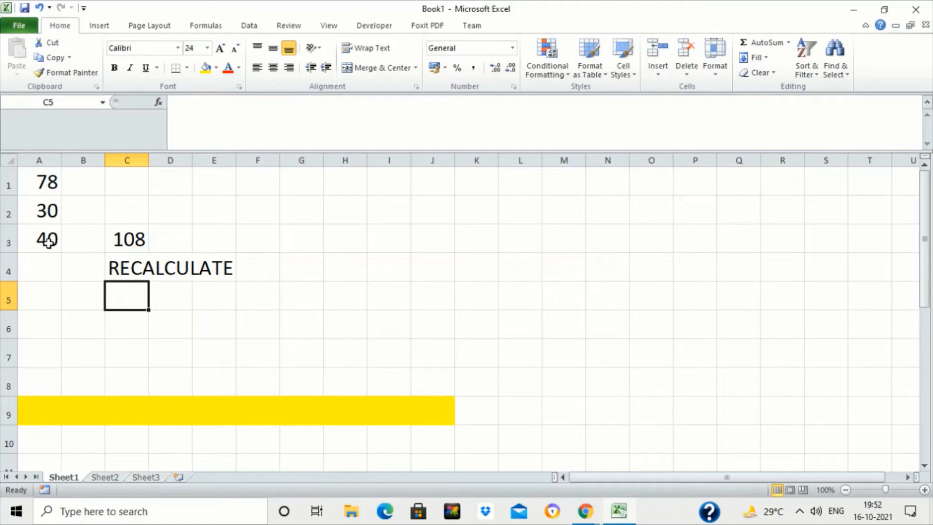
- Change the value in cell A2 to 577
key("Up")
key("Up")
key("Up")
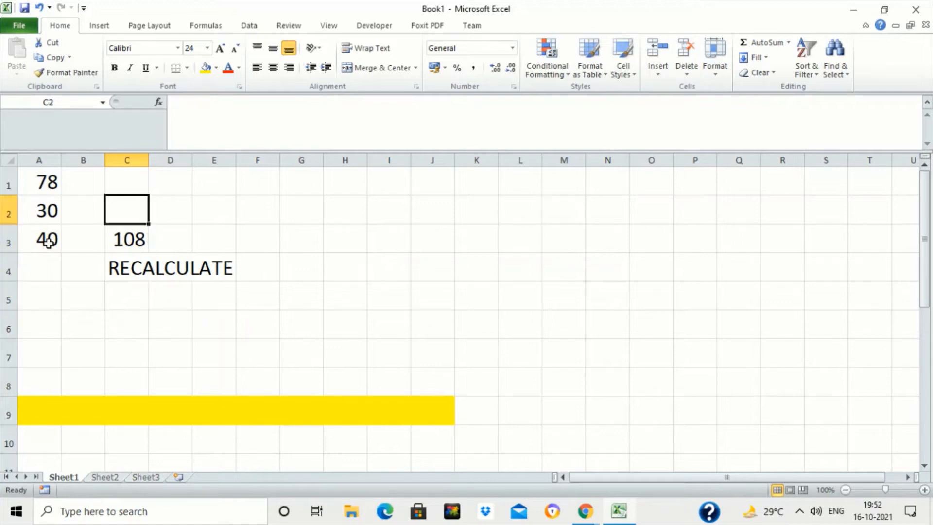
key("Left")
key("Left")
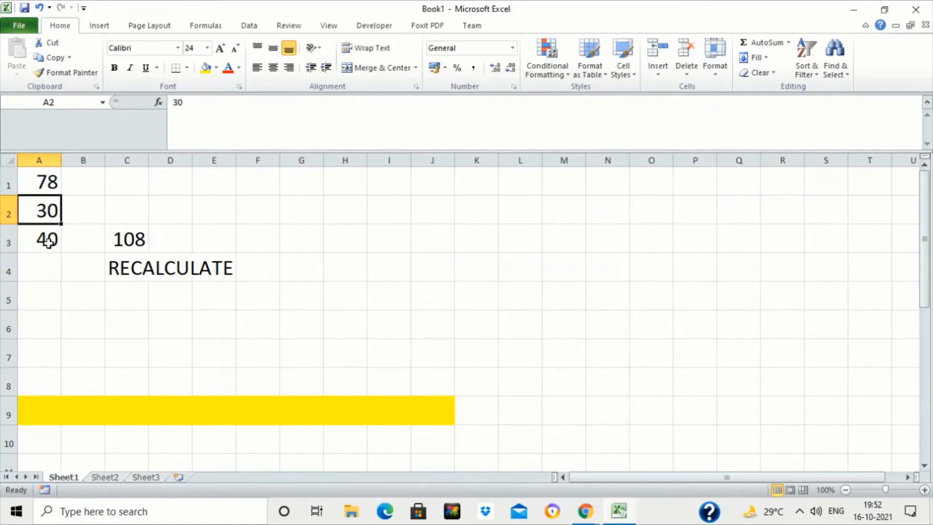
type("577")
key("Return")
key("Right")
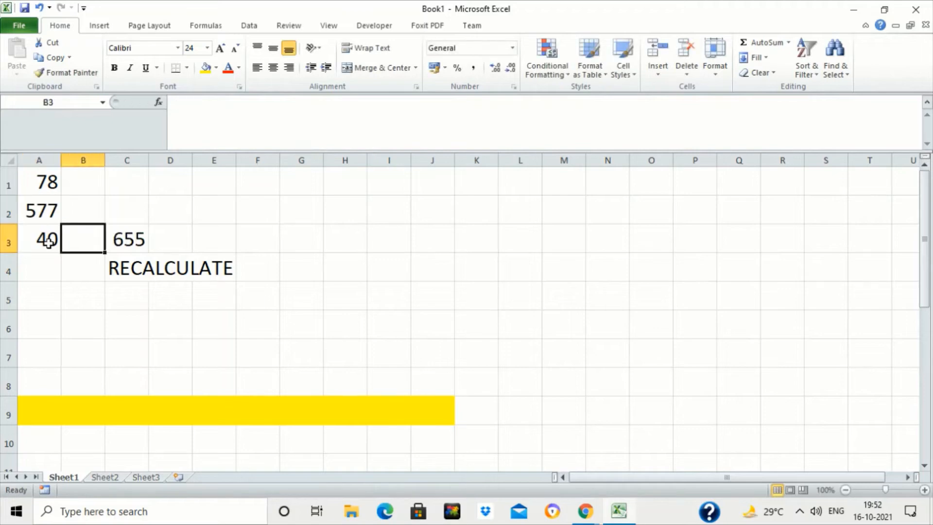
key("Right")
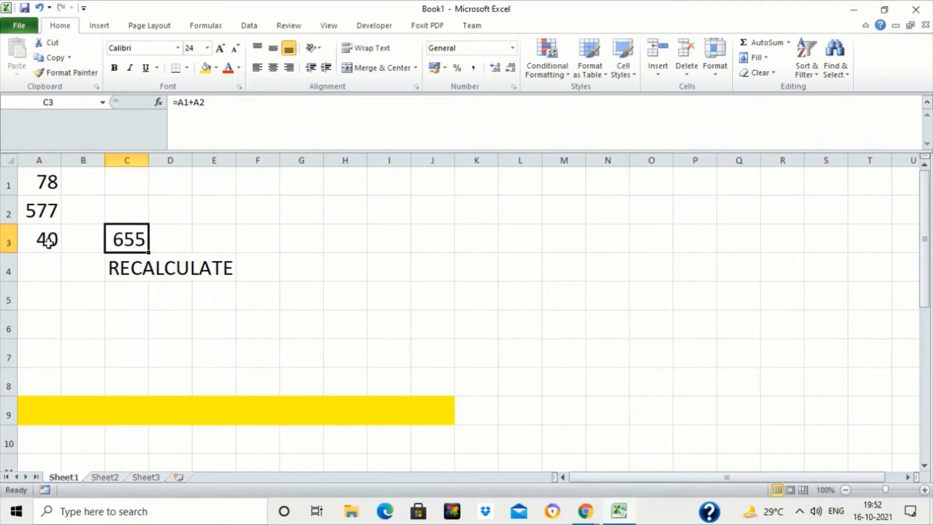
key("Down")
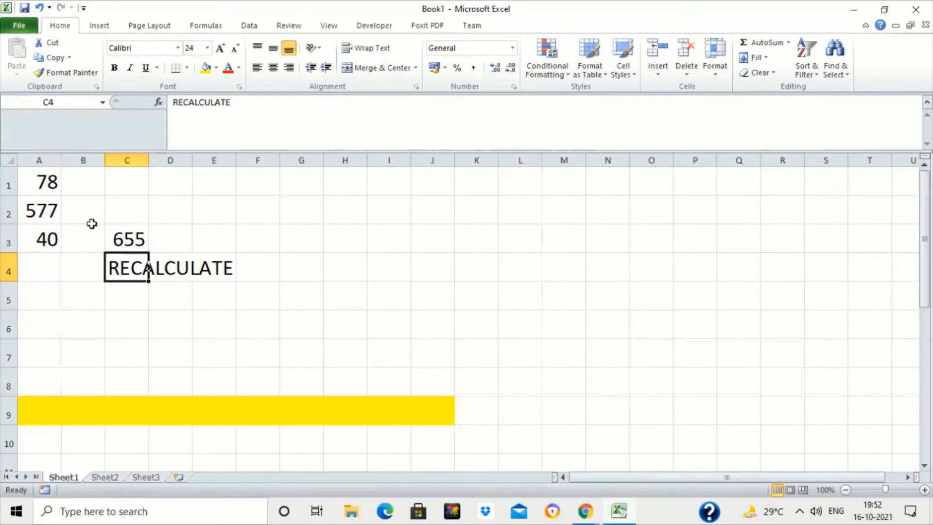
- Change the formula in cell A3 to =15+30
left_click(38, 241)
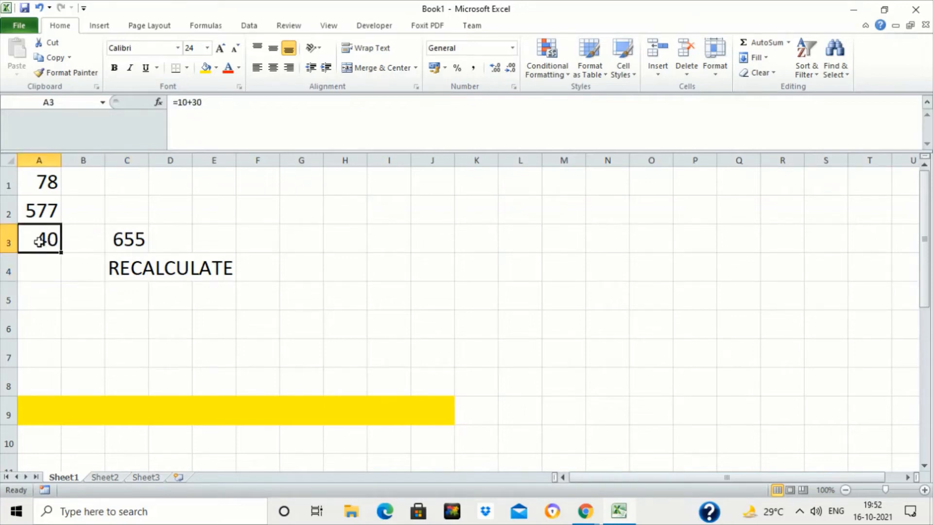
double_click(39, 242)
key("Escape")
double_click(53, 240)
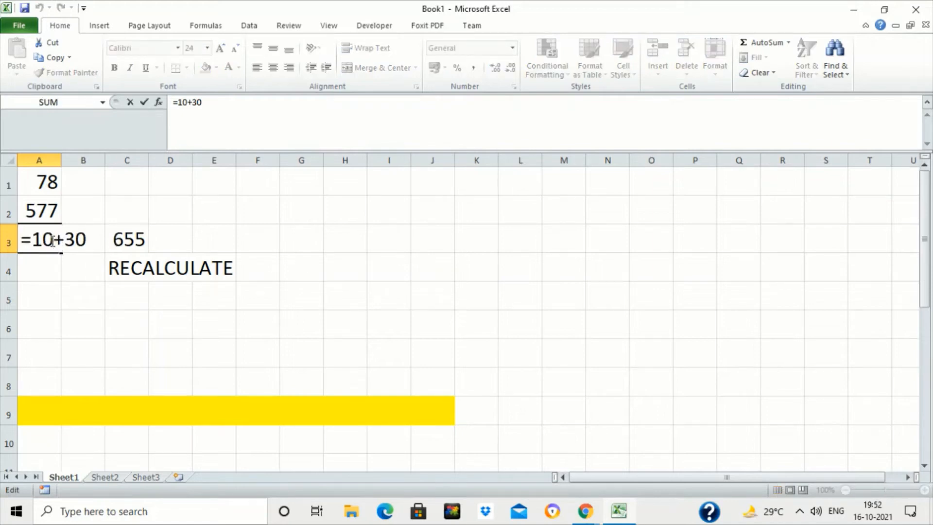
key("BackSpace")
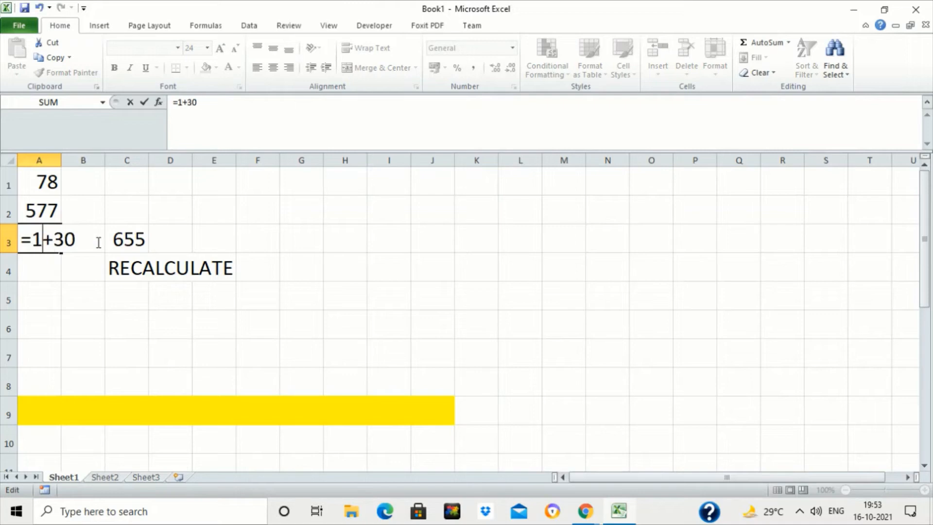
type("5")
key("Return")
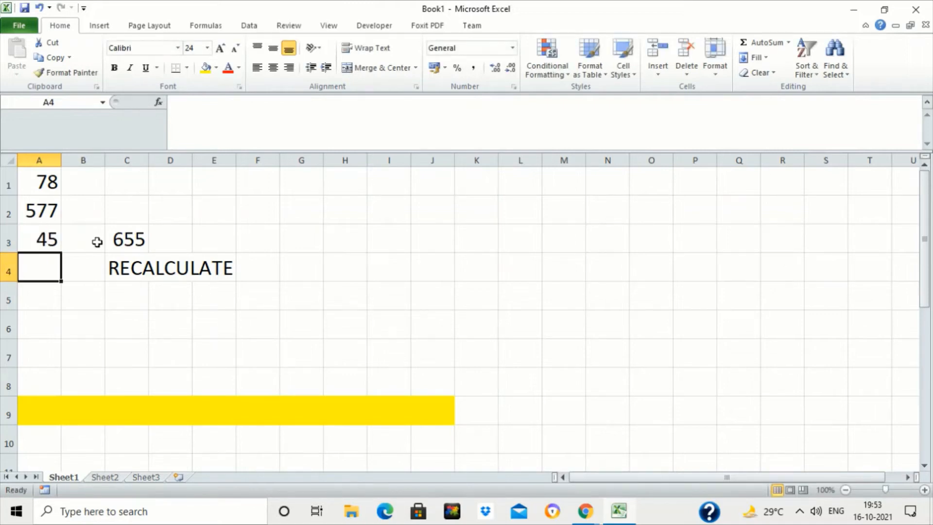
- Open the formula in cell C3 to review its cell references, then leave it unchanged
left_click(126, 239)
double_click(126, 238)
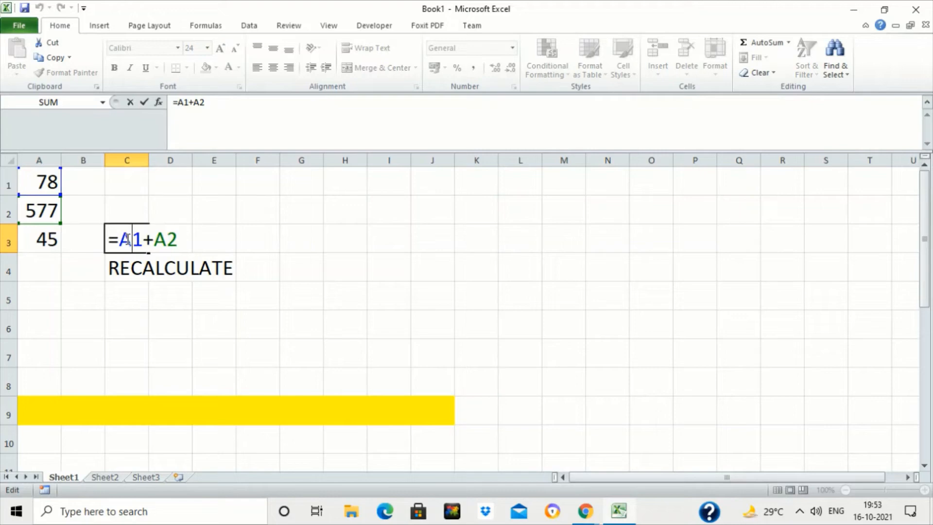
key("Escape")
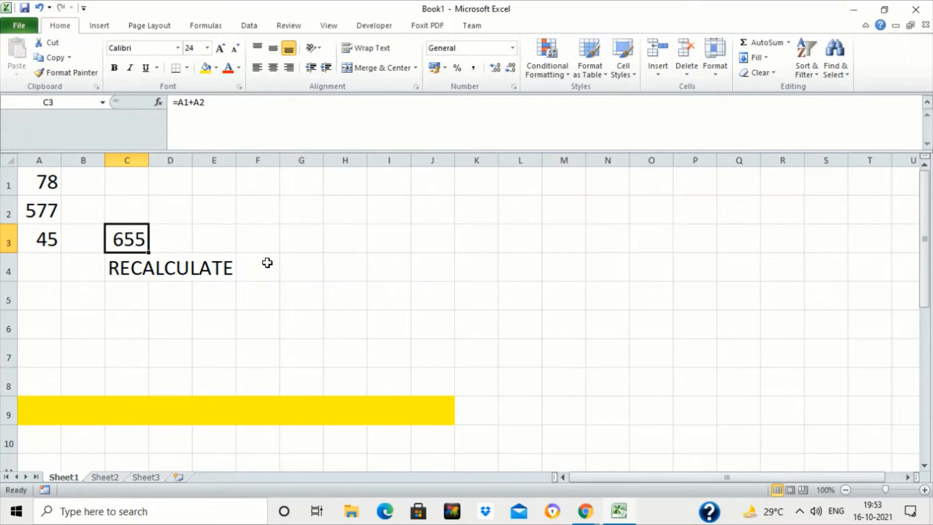
- Enter the label FORMULA BAR in cell H1 and fill H1:J1 with yellow
left_click(339, 185)
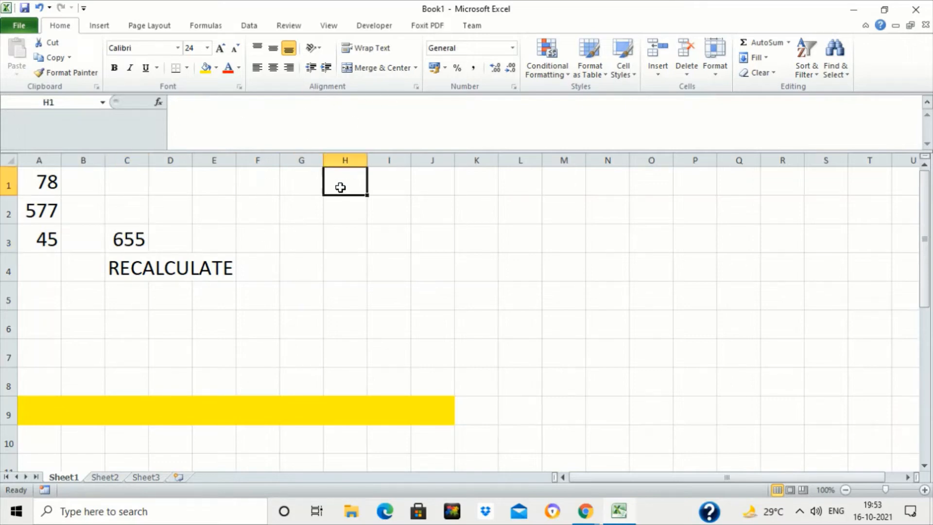
type("FORMULA BAR")
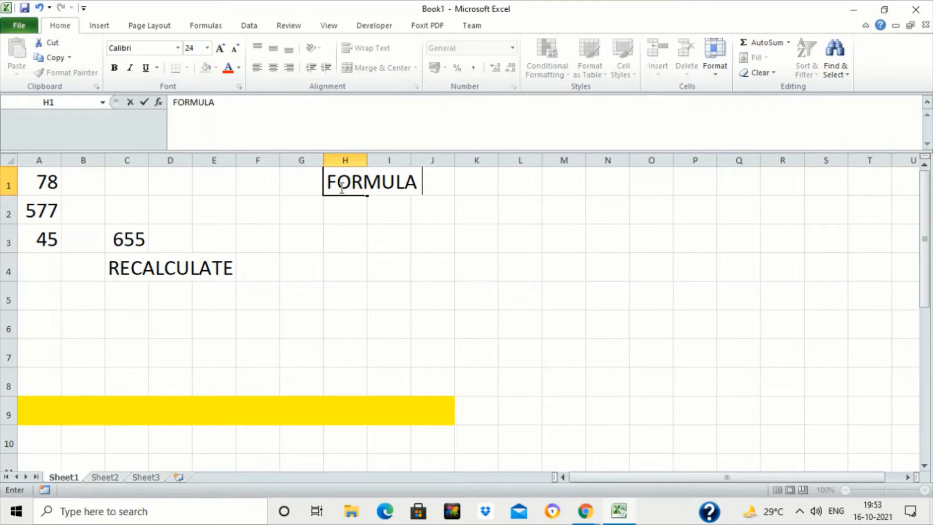
key("Return")
left_click_drag(342, 182, 431, 181)
left_click(204, 70)
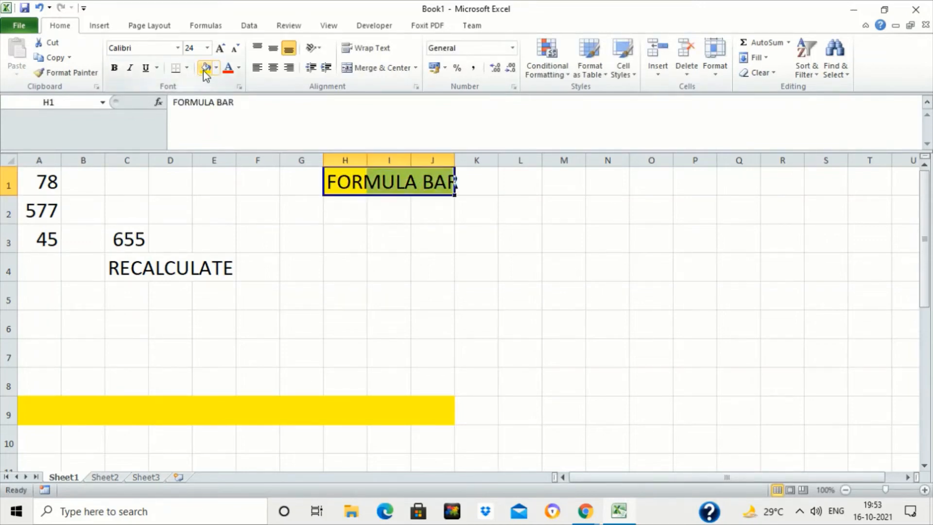
- Select cells A1, A2 and C3 in turn to compare their contents in the formula bar
left_click(271, 223)
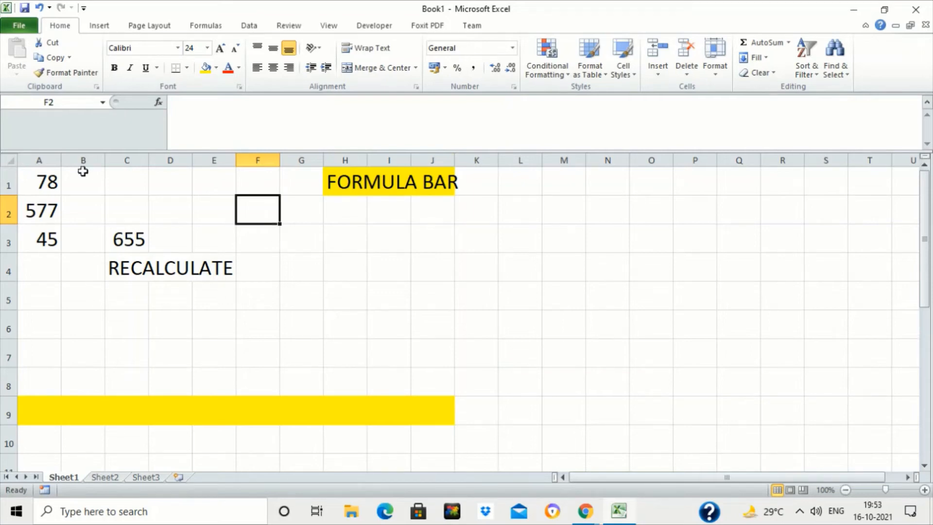
left_click(53, 181)
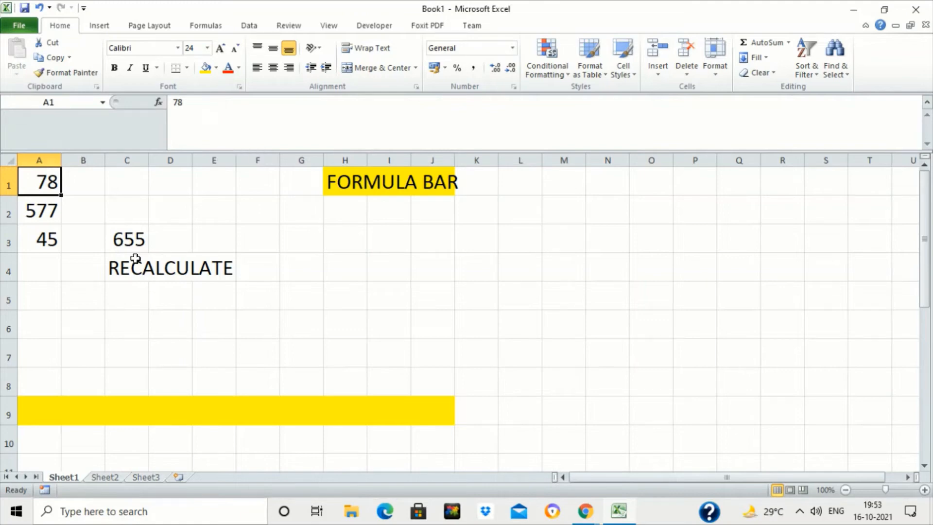
left_click(131, 236)
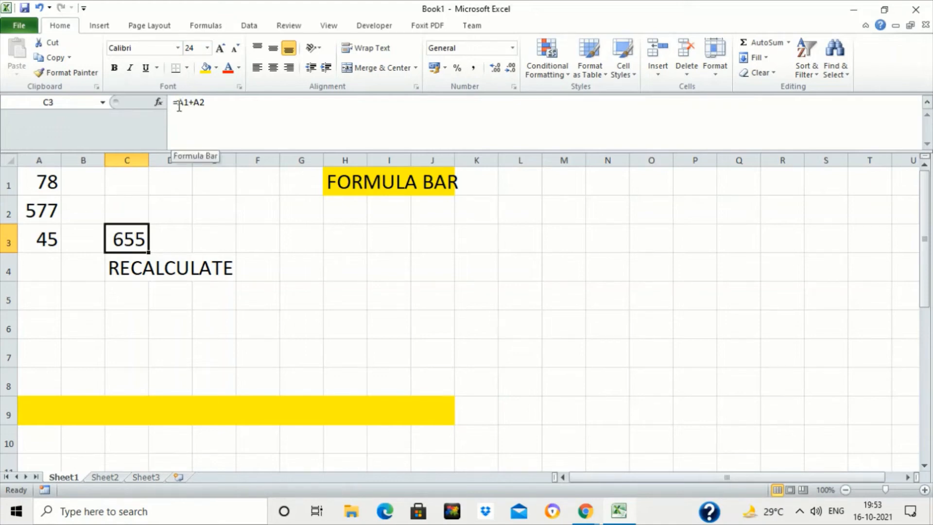
left_click(42, 183)
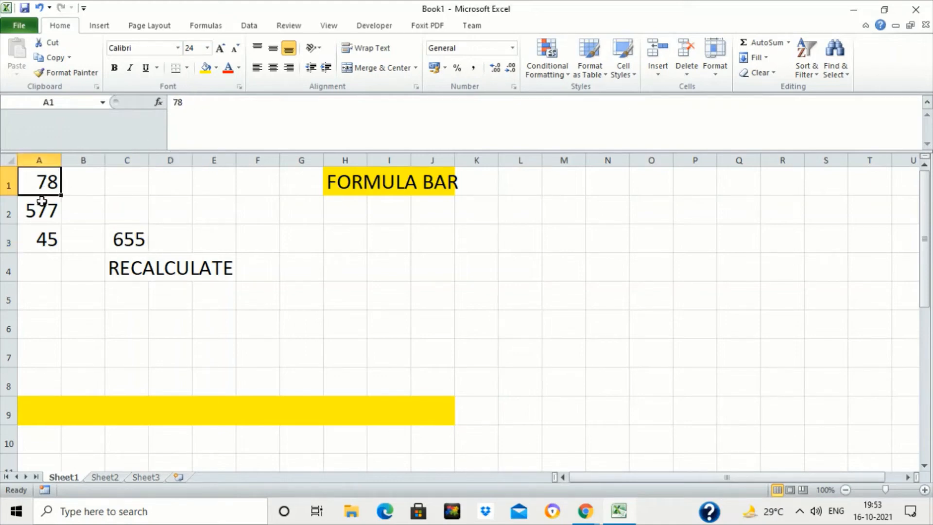
left_click(41, 210)
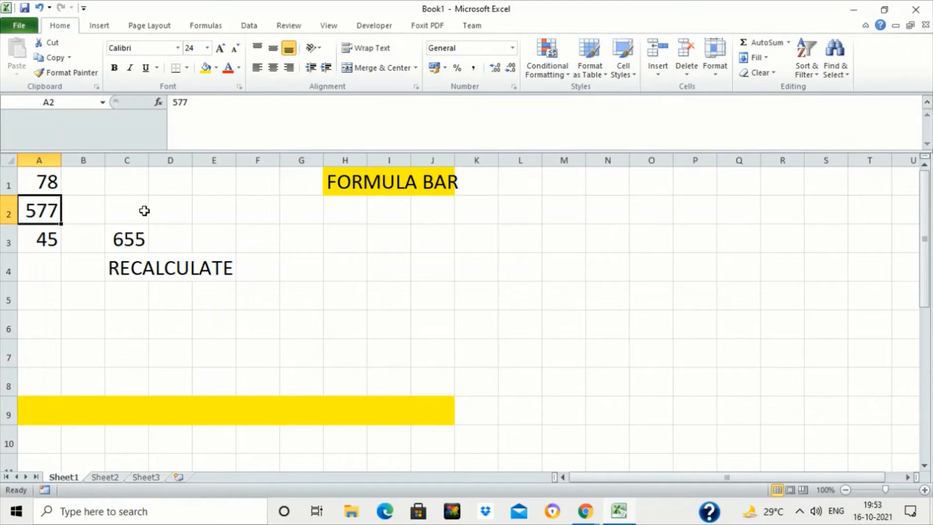
left_click(126, 238)
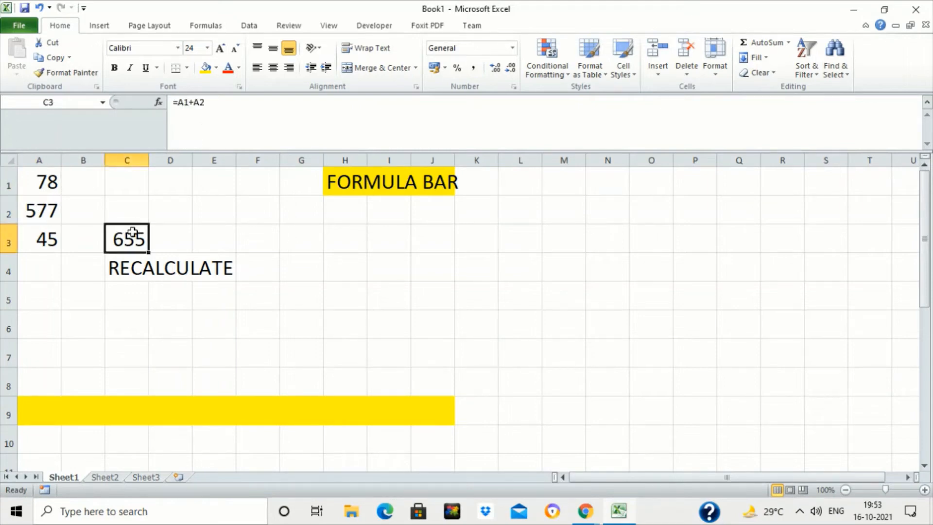
left_click(44, 183)
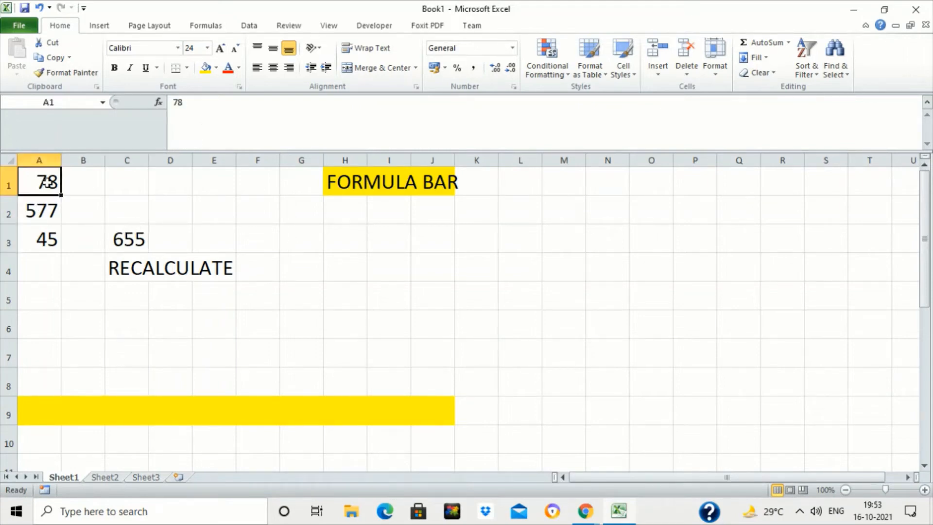
left_click(129, 238)
- Clear the contents of range A1:L9 and remove its fill colour
left_click(55, 184)
left_click_drag(55, 184, 512, 412)
key("Delete")
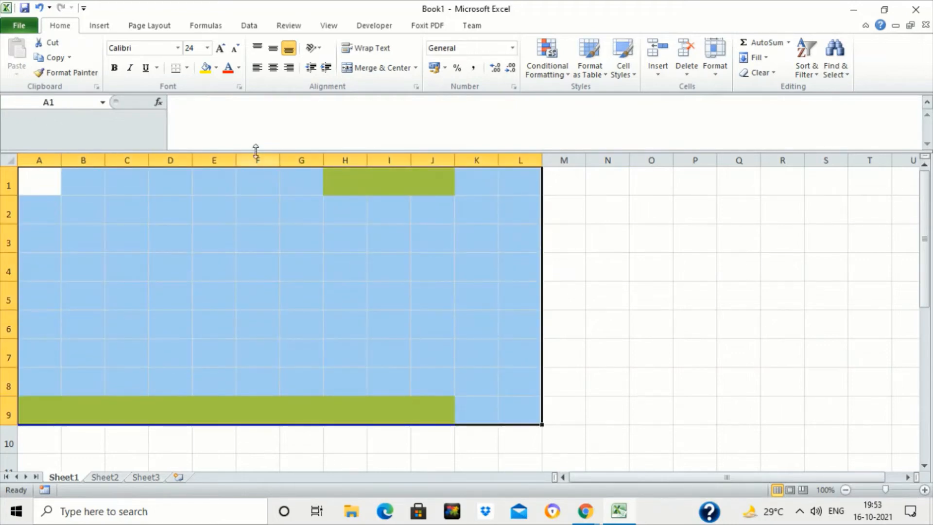
left_click(216, 68)
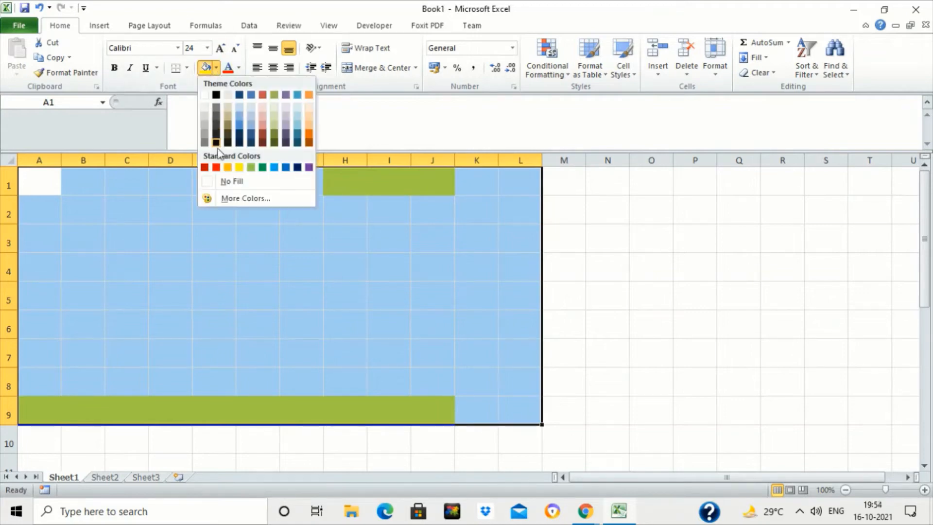
left_click(232, 182)
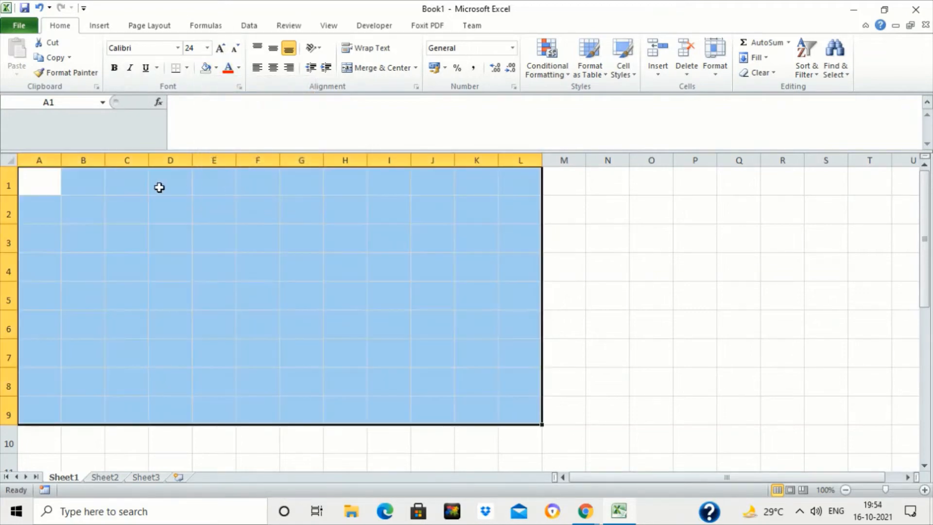
left_click(159, 188)
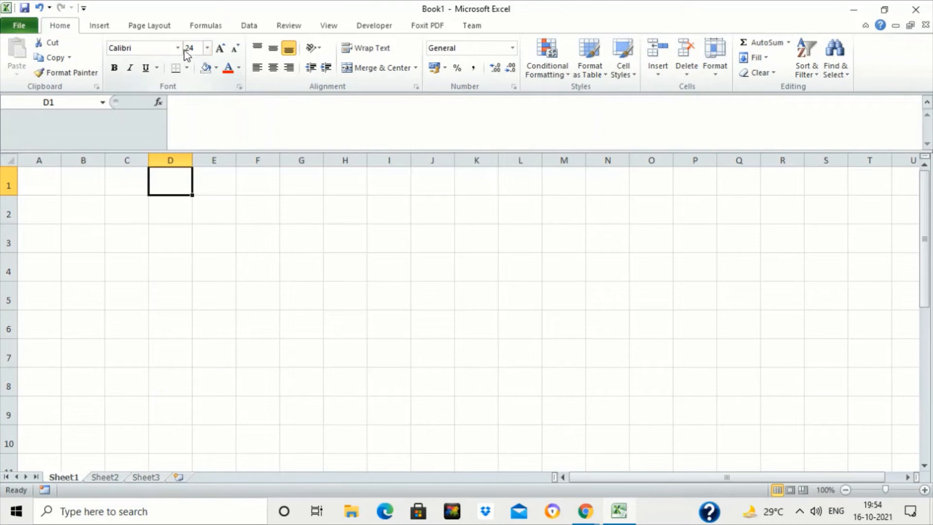
- Enter the headers NAME, ENG, HINDI, MATHS, SCIENCE and SST across cells A1 to F1
left_click(240, 71)
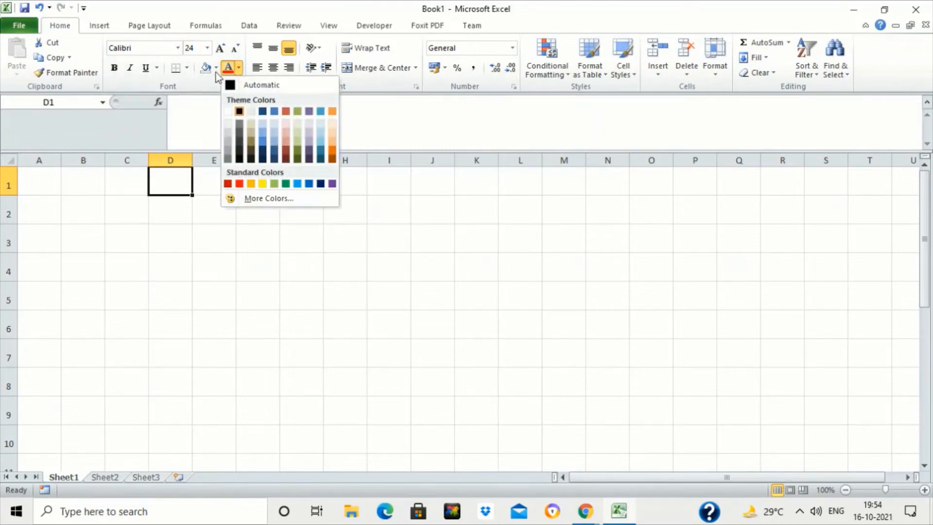
left_click(33, 179)
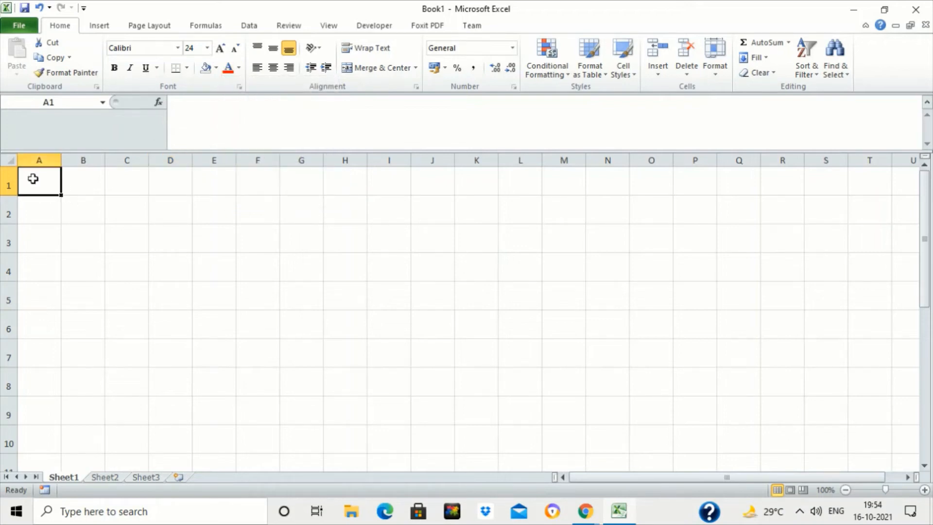
type("NAME")
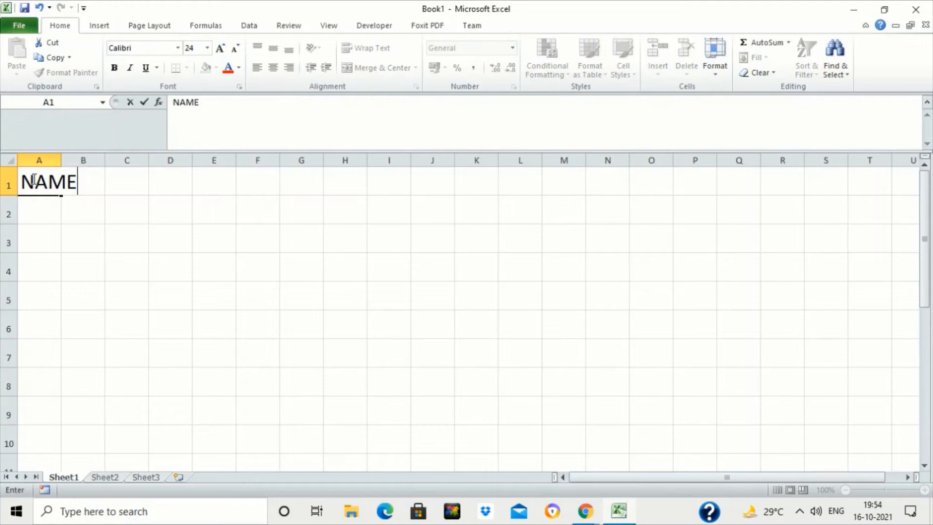
key("Tab")
type("ENG")
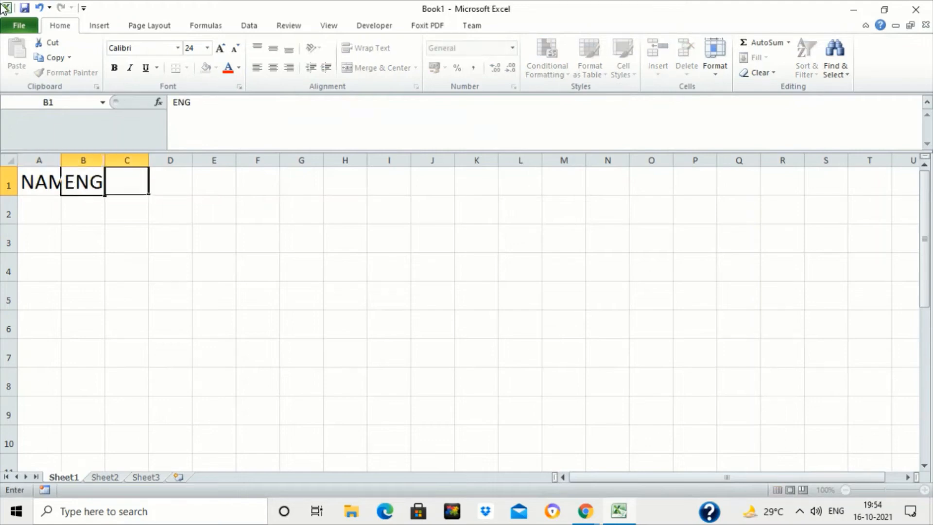
key("Tab")
type("HINDI")
key("Tab")
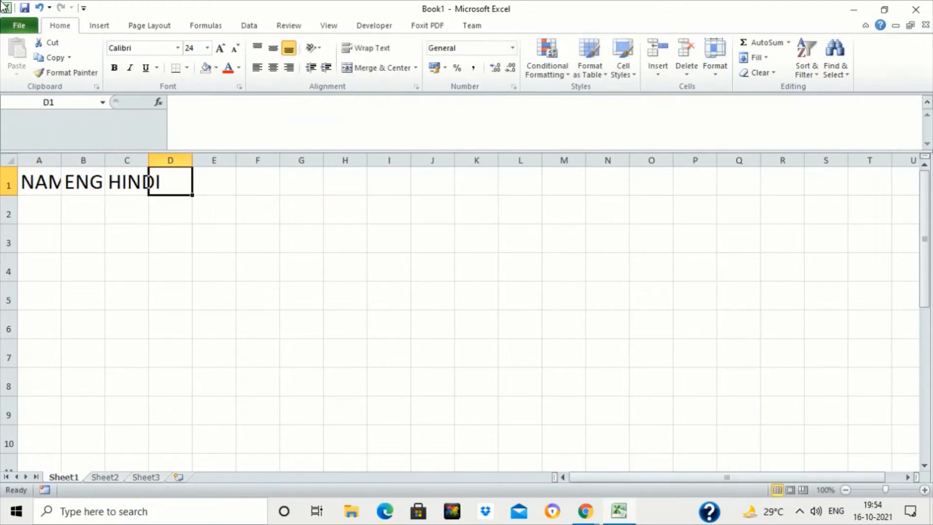
type("MATHS")
key("Tab")
type("SCIENCE")
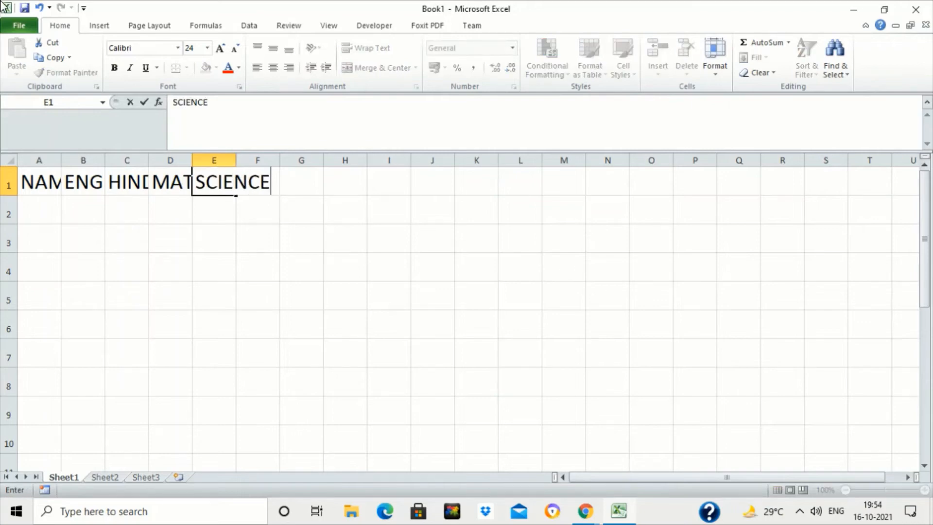
key("Return")
key("Up")
key("Right")
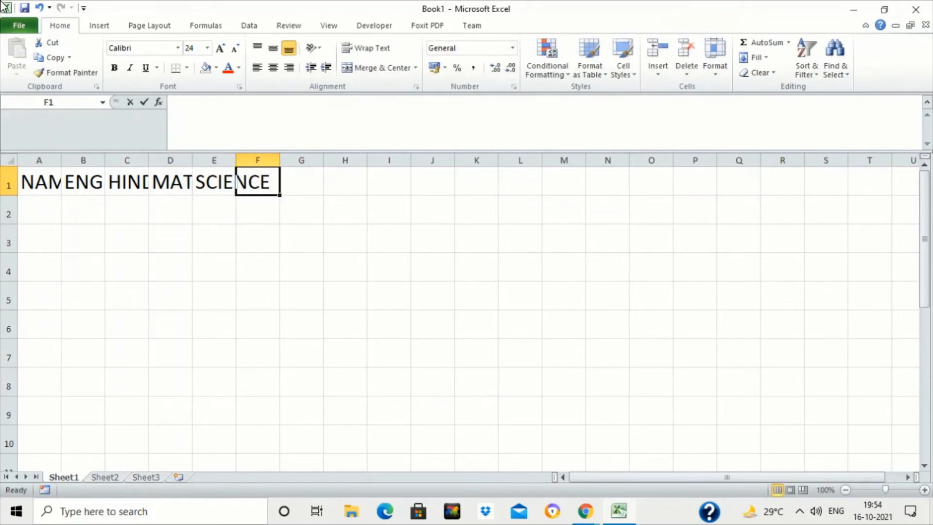
type("SST")
key("Return")
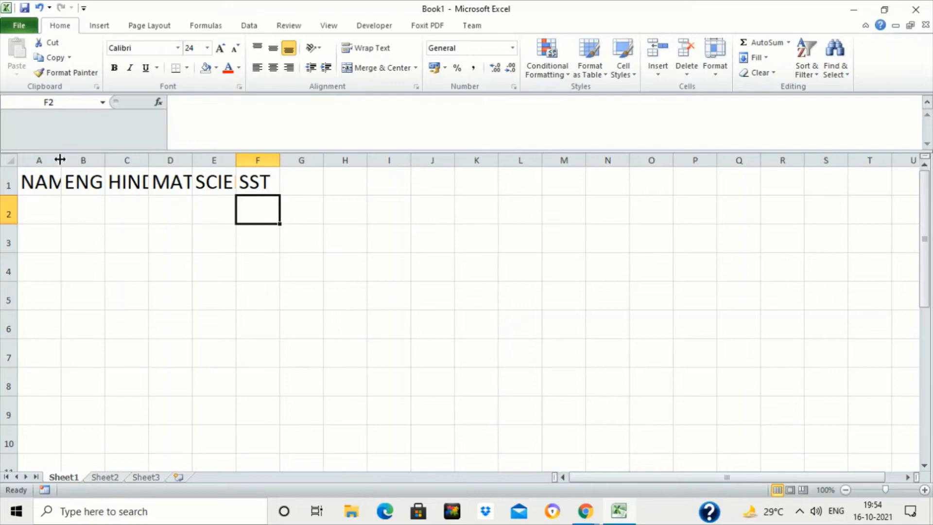
- Widen columns A to F to fit the headers and increase the height of row 1
left_click_drag(60, 158, 100, 165)
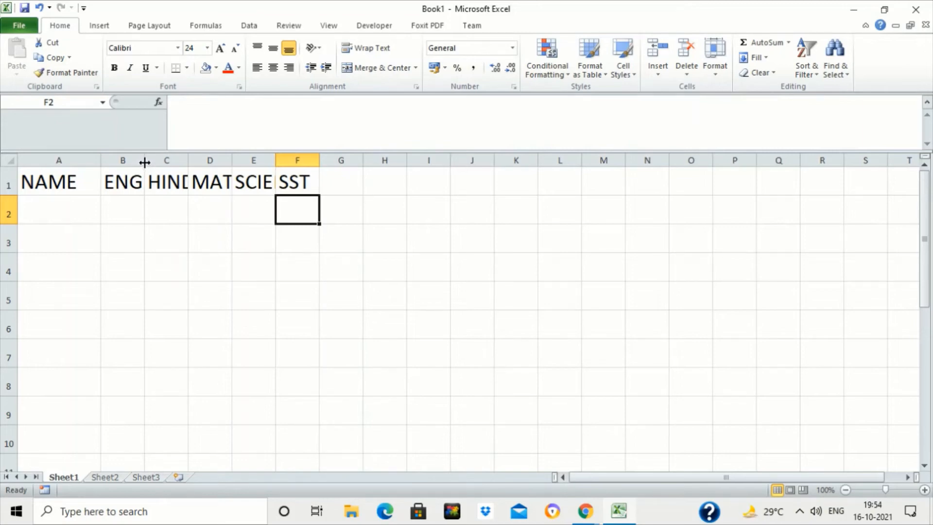
left_click_drag(144, 160, 185, 161)
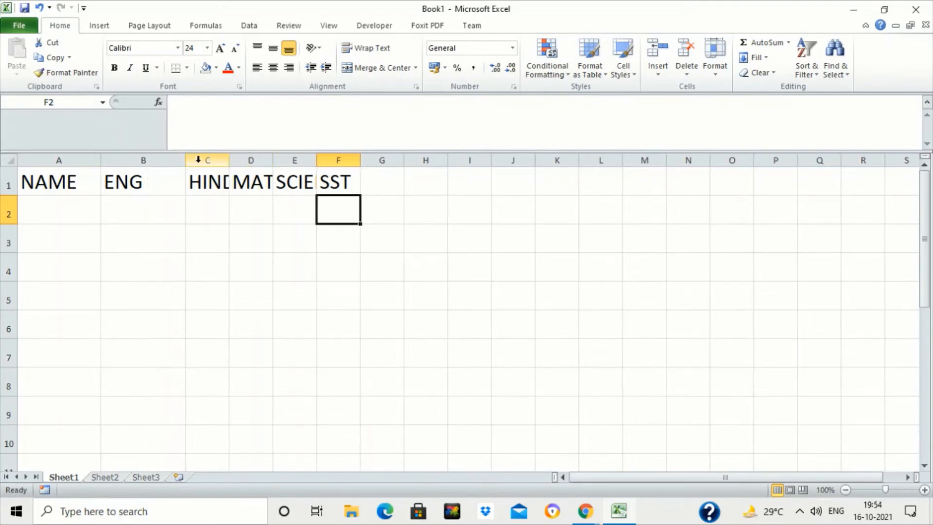
left_click_drag(230, 162, 515, 160)
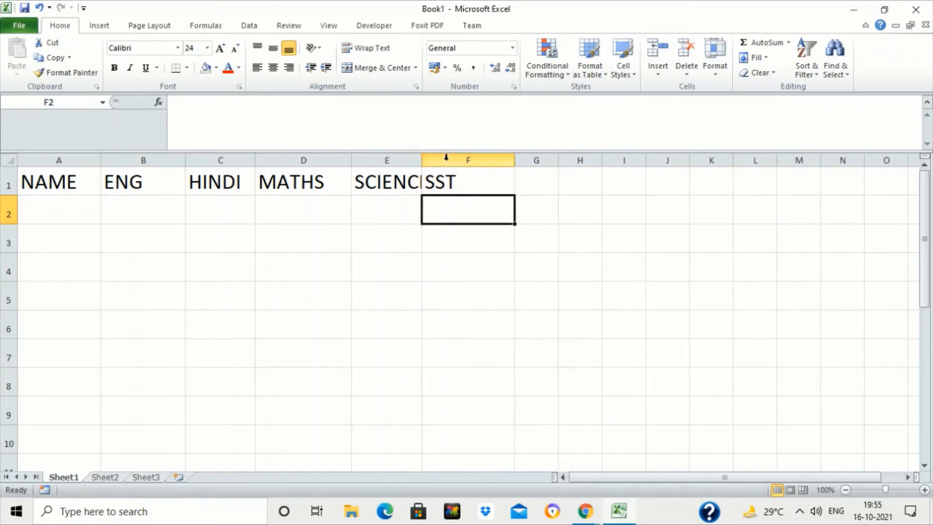
left_click_drag(420, 158, 452, 159)
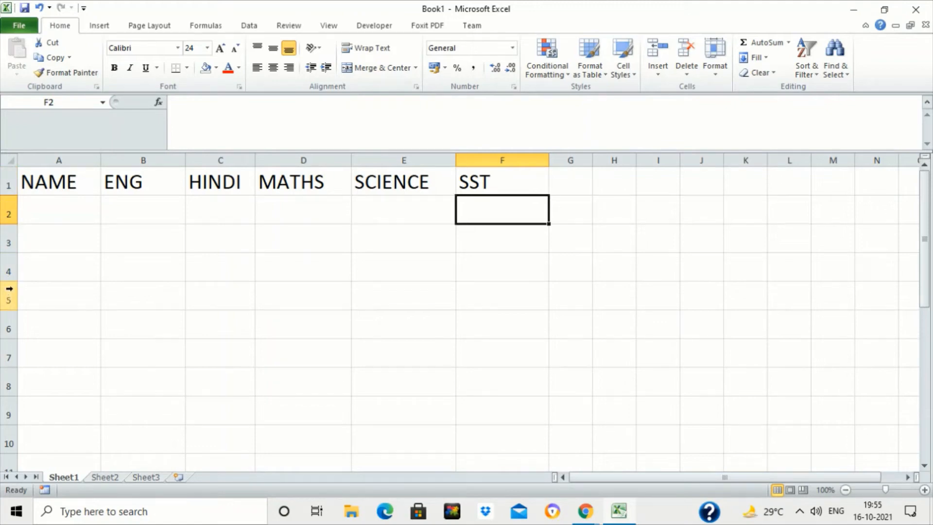
left_click_drag(10, 196, 11, 216)
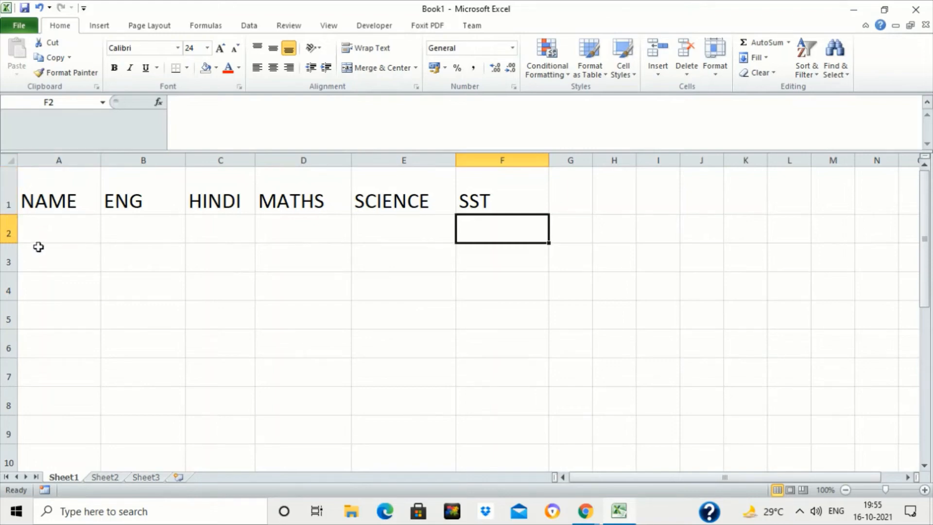
- Enter two student names in cells A2 and A3 under NAME
left_click(52, 230)
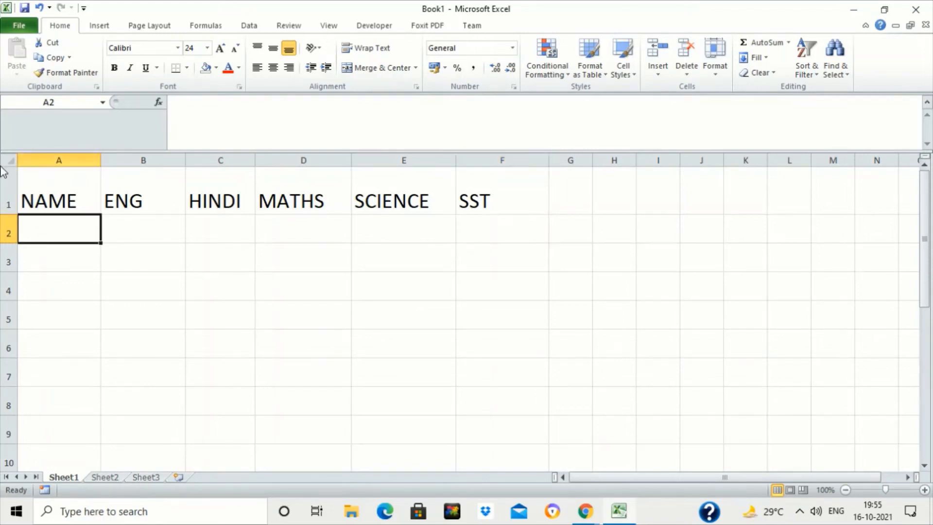
type("SAM")
key("Return")
type("JAI")
key("Return")
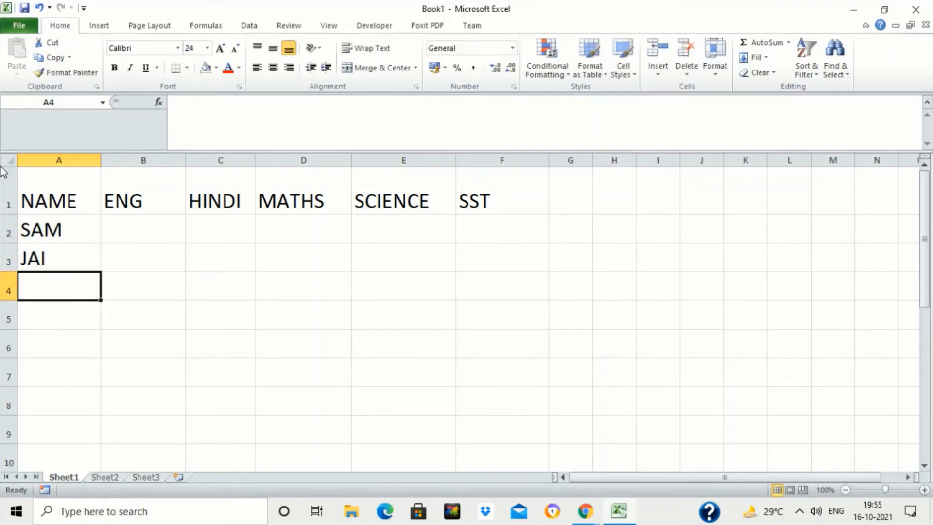
- Enter the student names ANU and TOM in cells A4 and A5
type("ANU")
key("Return")
key("Up")
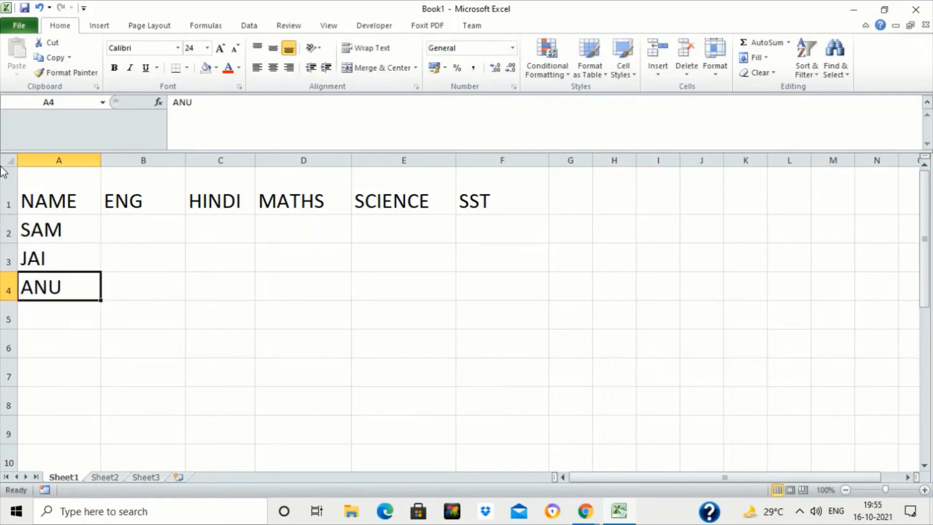
key("Down")
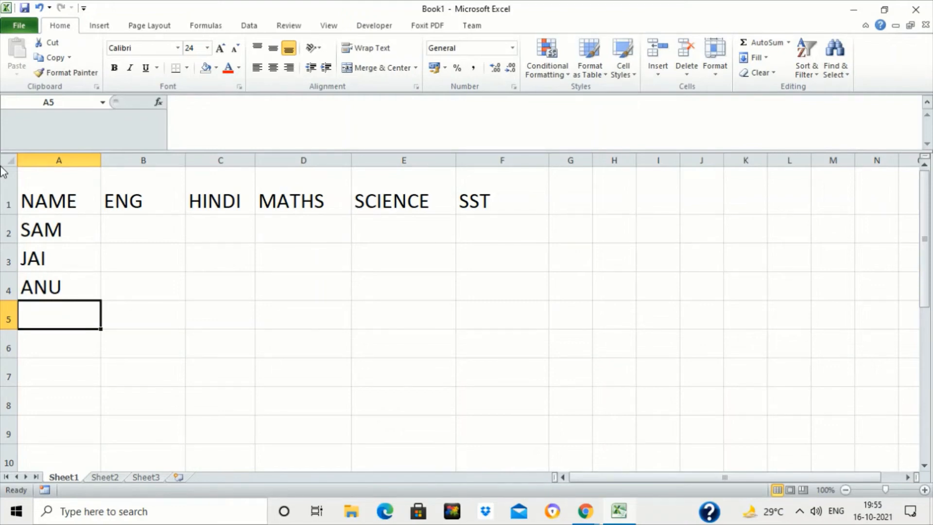
type("TOM")
key("Return")
key("Up")
key("Up")
key("Up")
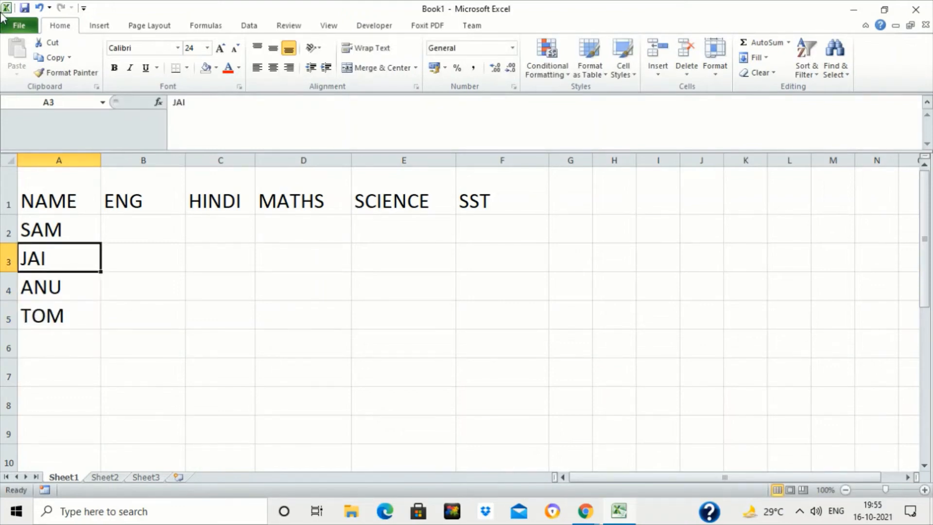
- Enter the ENG marks 60, 89, 70 and 80 in cells B2 to B5
key("Up")
key("Right")
type("60")
key("Return")
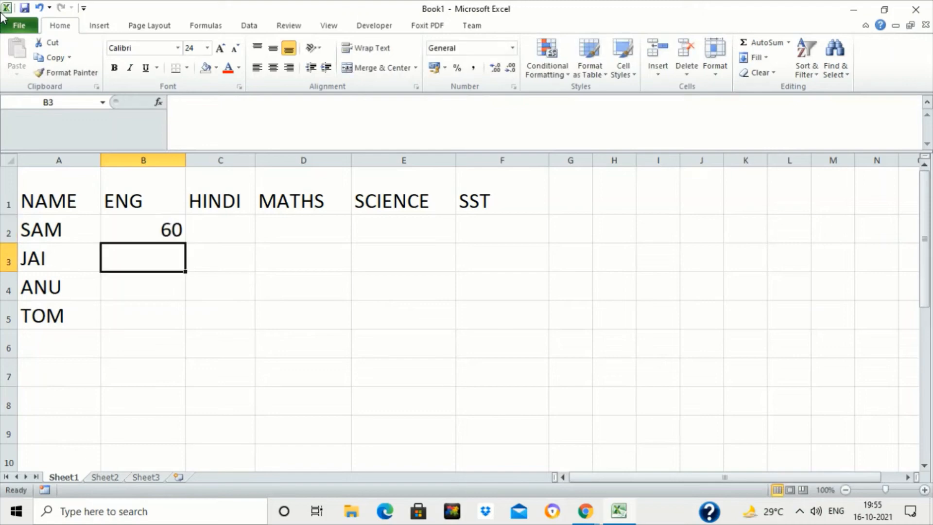
type("89")
key("Return")
type("00")
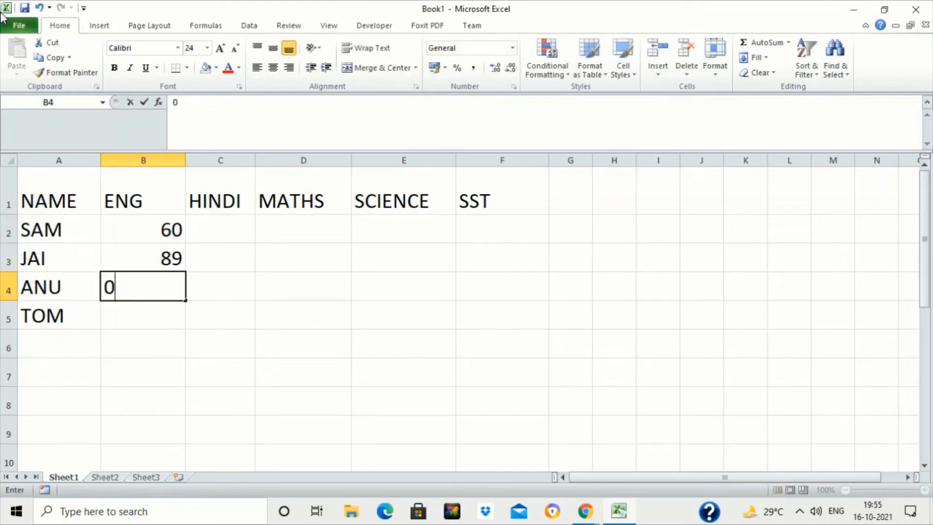
key("BackSpace")
key("BackSpace")
type("70")
key("Return")
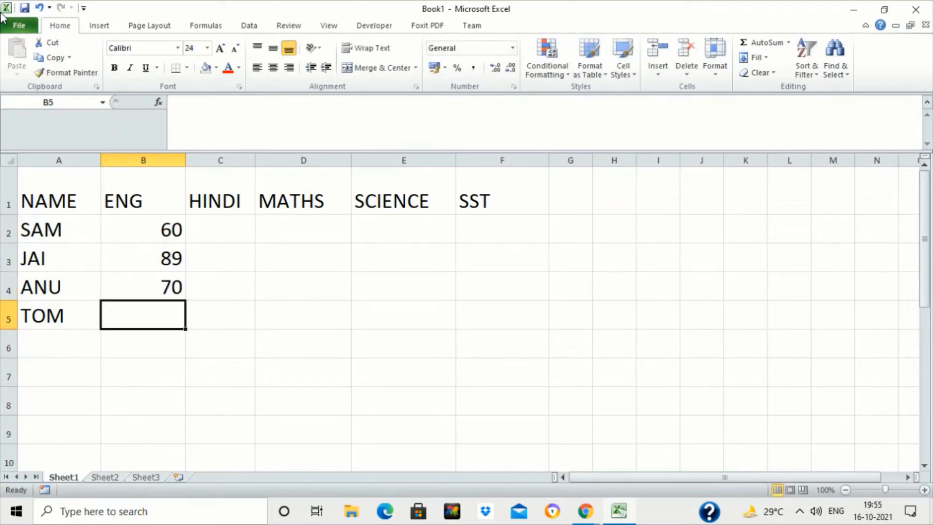
type("80")
key("Return")
- Enter the marks 78, 56, 60 and 78 in cells C2 to C5
key("Up")
key("Up")
key("Up")
key("Up")
key("Right")
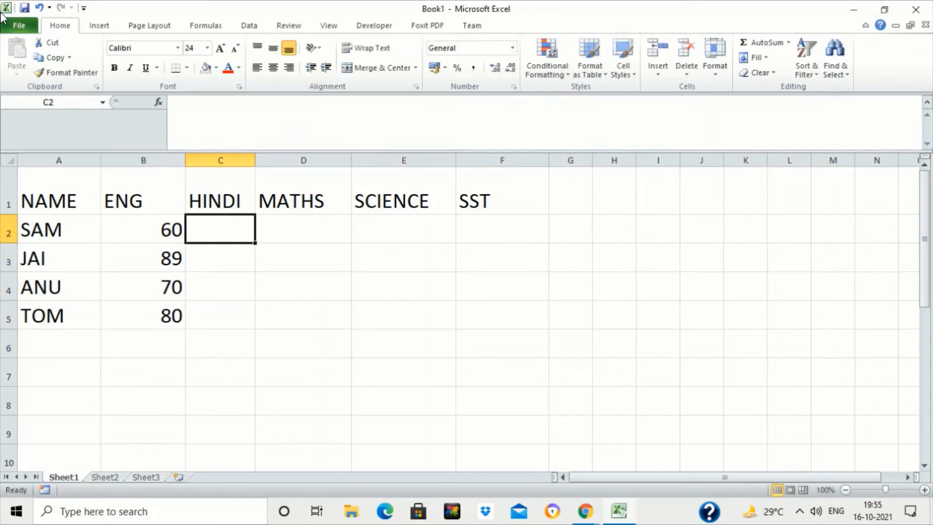
type("78")
key("Return")
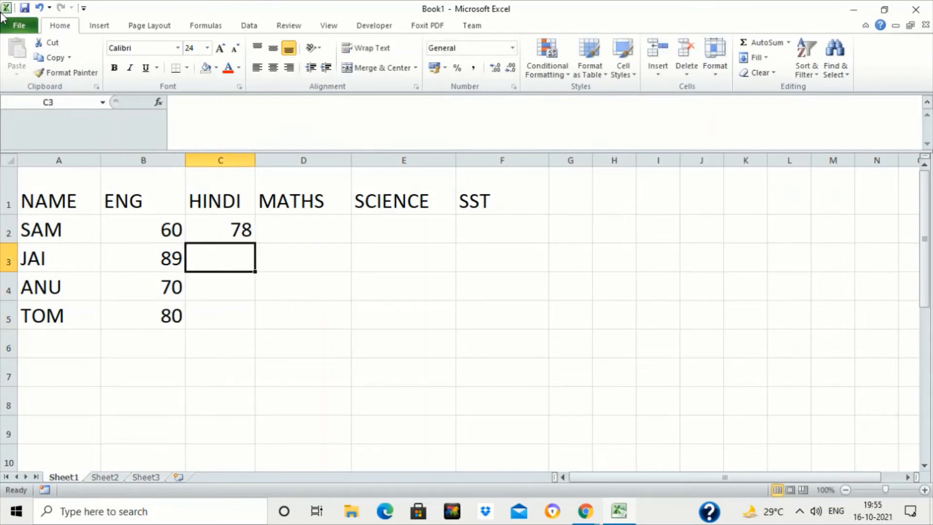
type("56")
key("Return")
type("60")
key("Return")
type("78")
key("Return")
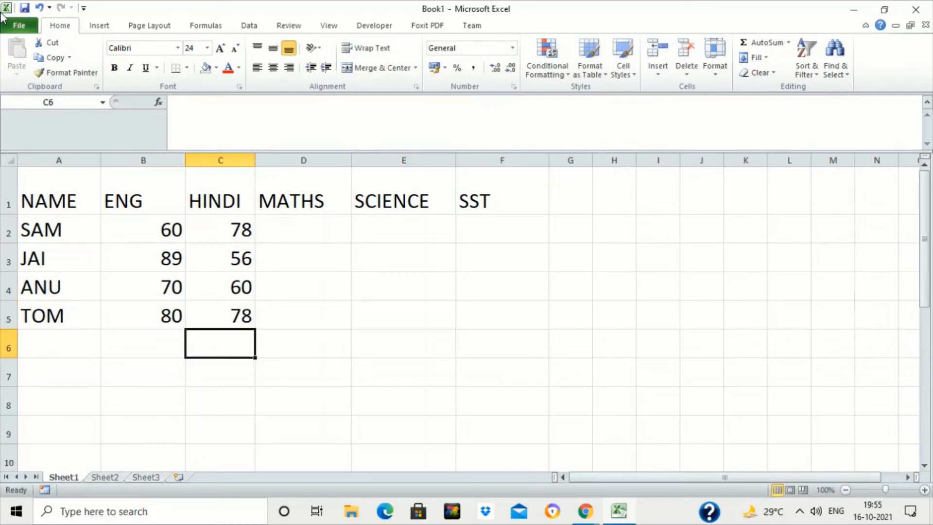
- Enter the MATHS marks 66, 77, 88 and 56 in cells D2 to D5
key("Up")
key("Up")
key("Up")
key("Up")
key("Right")
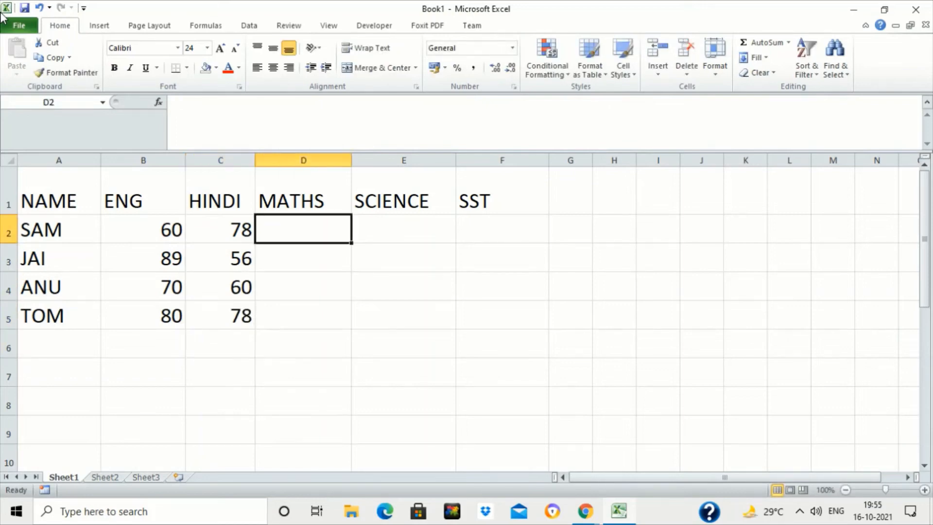
type("66")
key("Return")
type("77")
key("Return")
type("88")
key("Return")
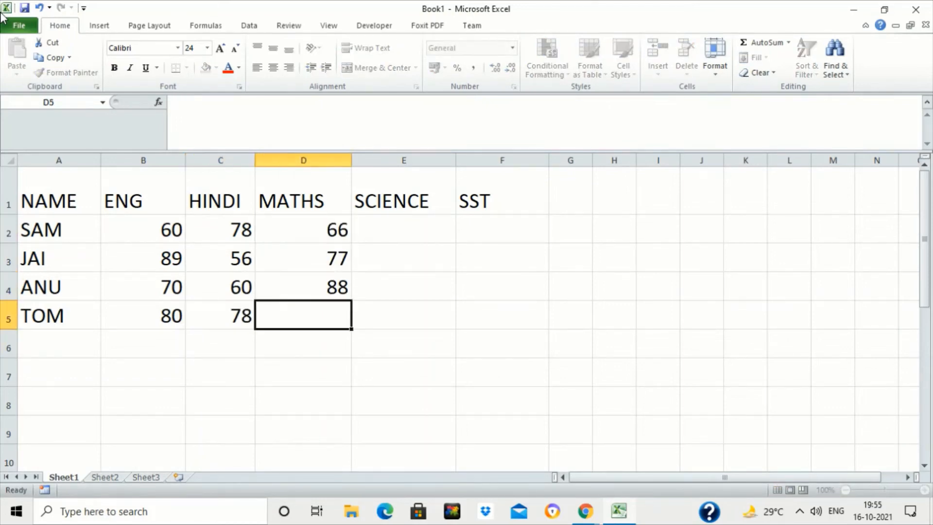
type("56")
key("Return")
- Copy the SCIENCE header from E1 and paste it over the HINDI header in C1
key("Up")
key("Up")
key("Up")
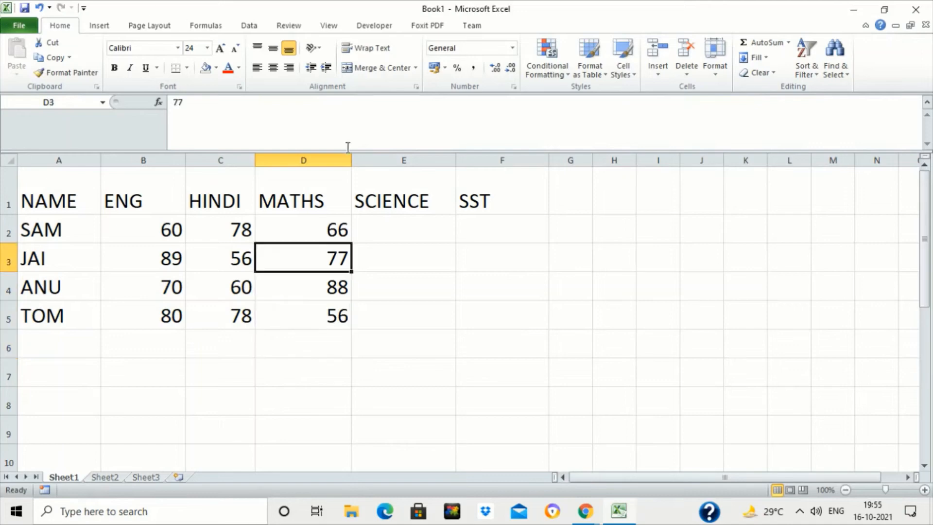
left_click_drag(355, 180, 489, 203)
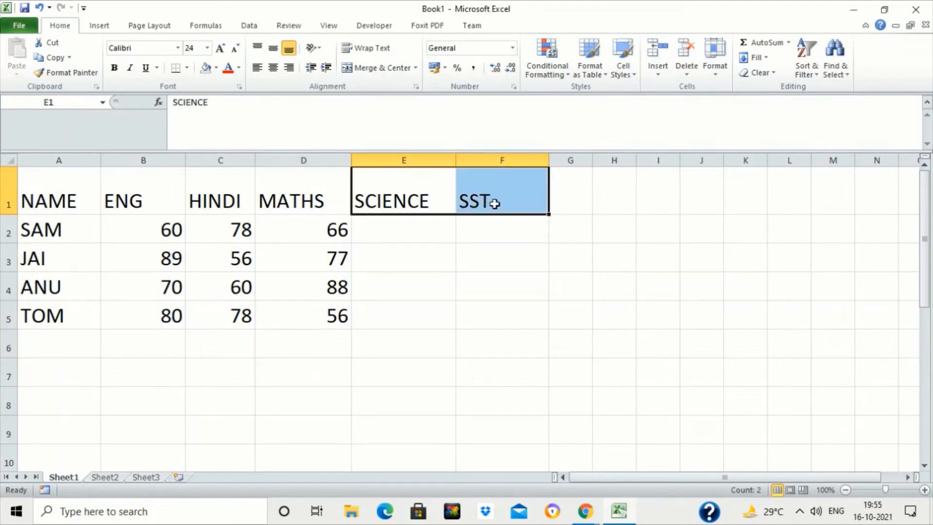
left_click(405, 193)
key("ctrl+c")
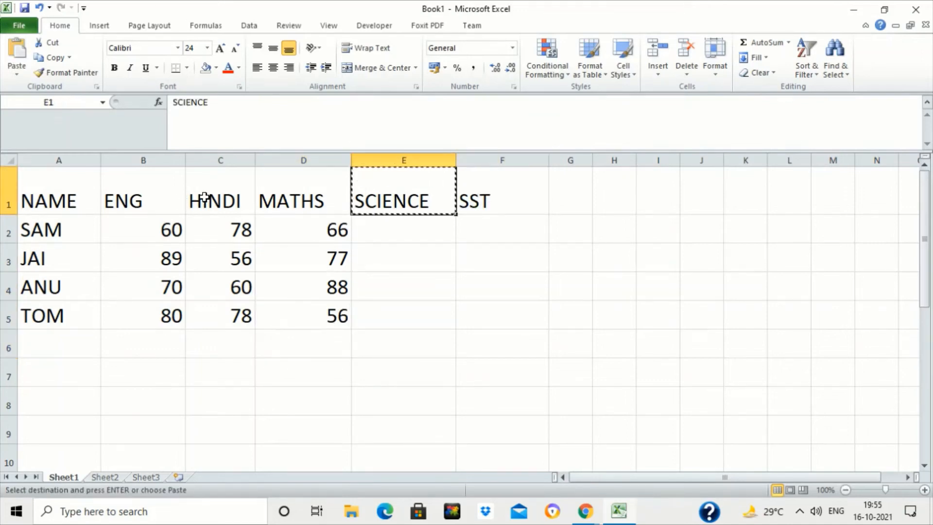
left_click(205, 197)
key("ctrl+v")
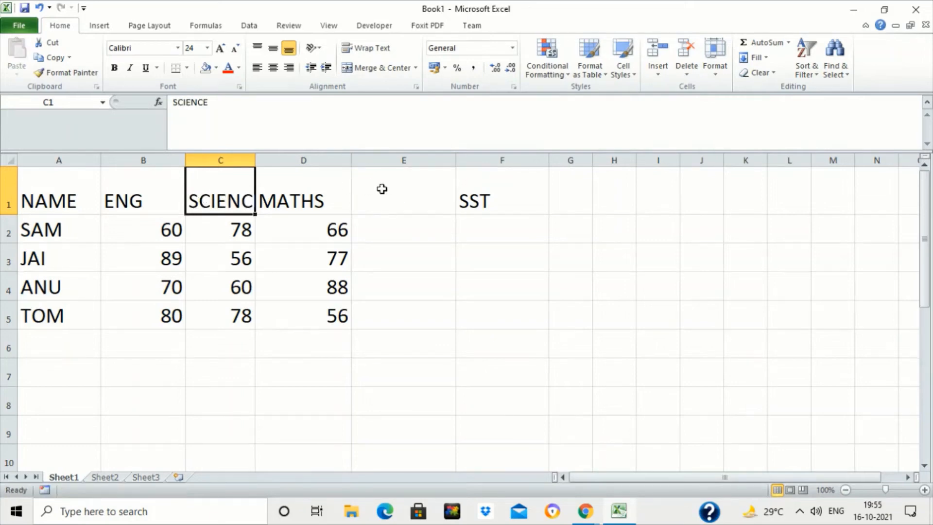
- Clear the headers in E1:F1 and widen column C to fit SCIENCE
left_click(389, 190)
key("shift+Right")
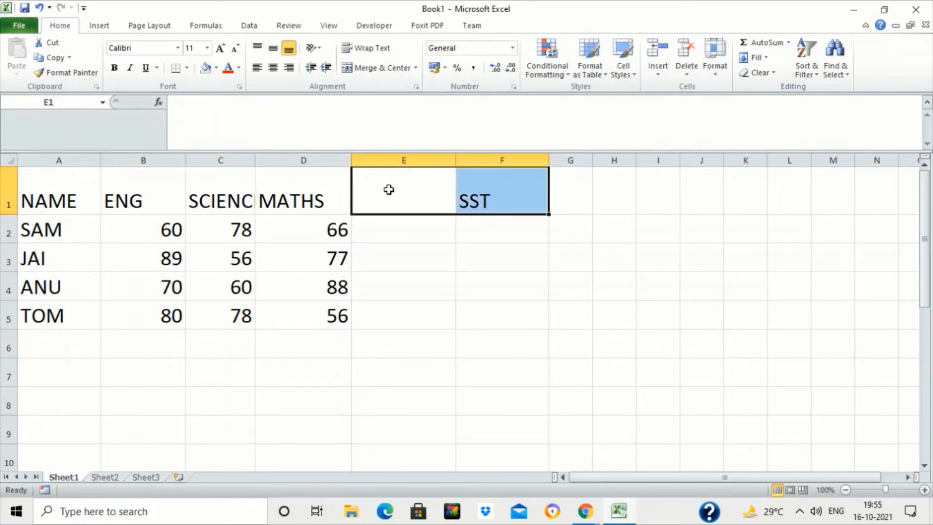
key("Delete")
left_click_drag(253, 154, 299, 160)
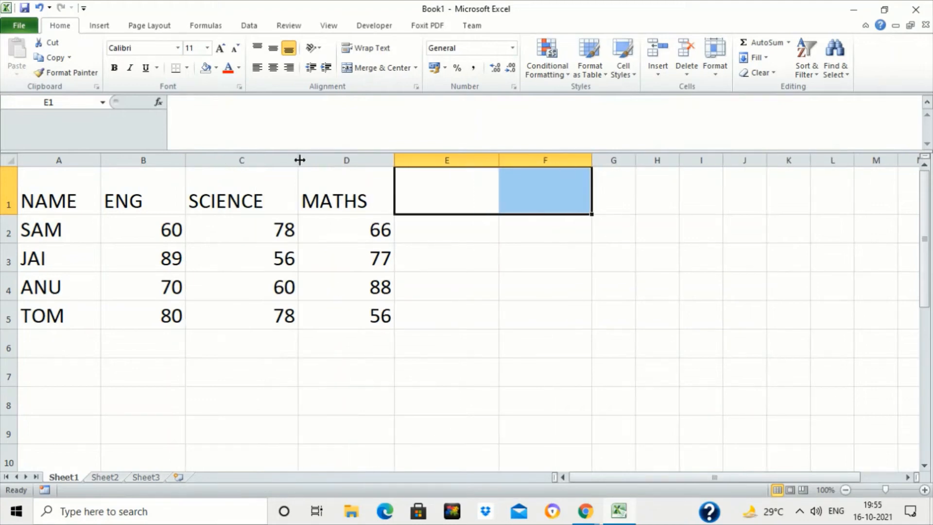
- Enter the header TOTAL in cell E1
left_click(470, 187)
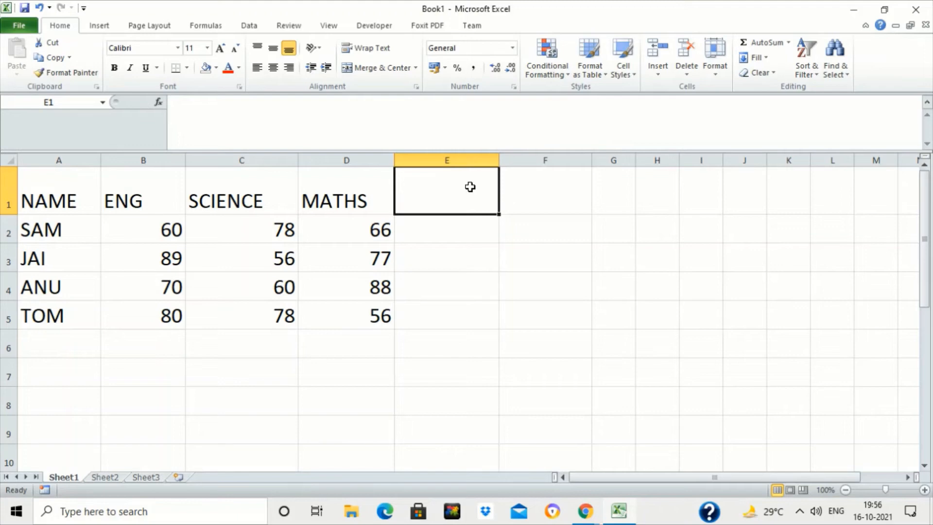
type("TO")
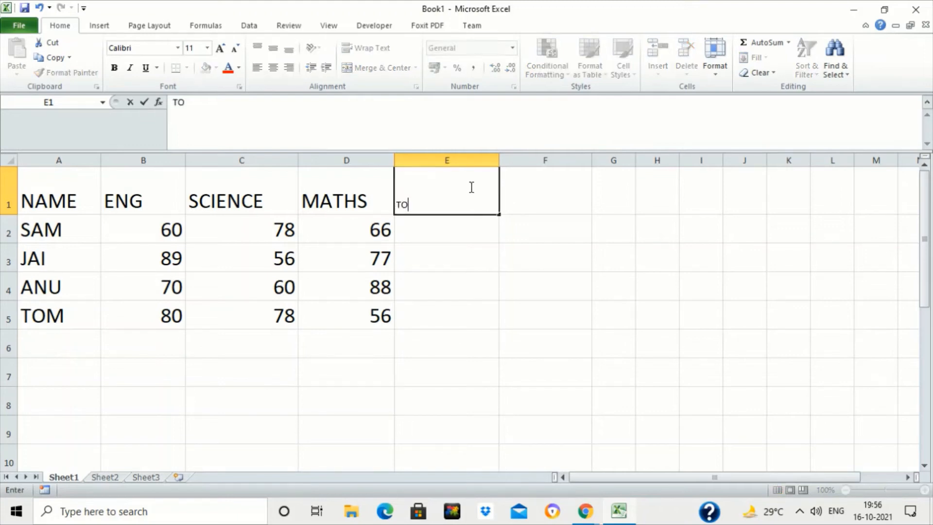
type("TAL")
key("Return")
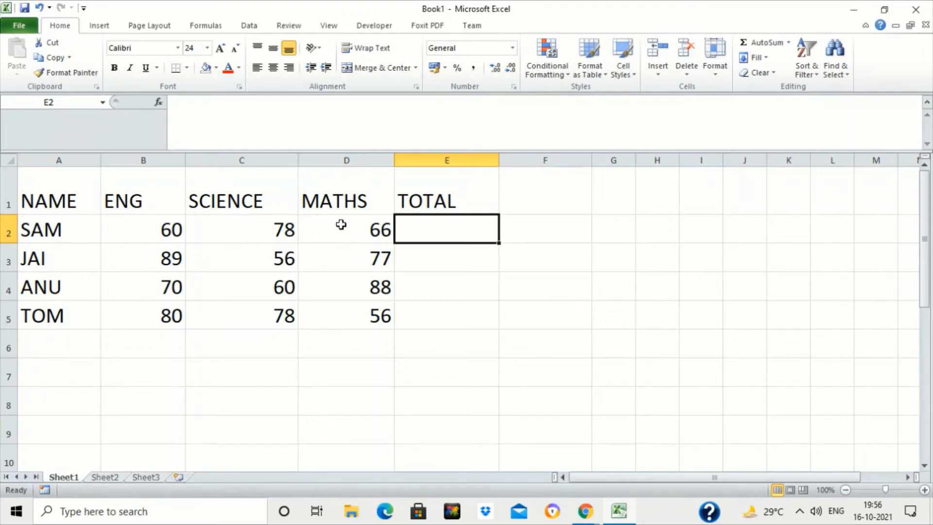
- Build the formula =B2+C2+D2 in E2 by pointing at each mark cell, then clear E2
type("=")
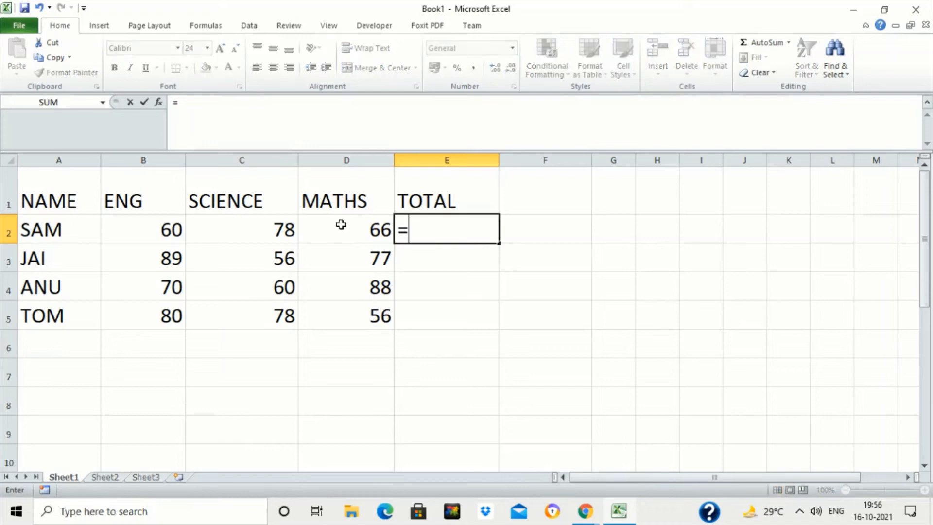
left_click(139, 229)
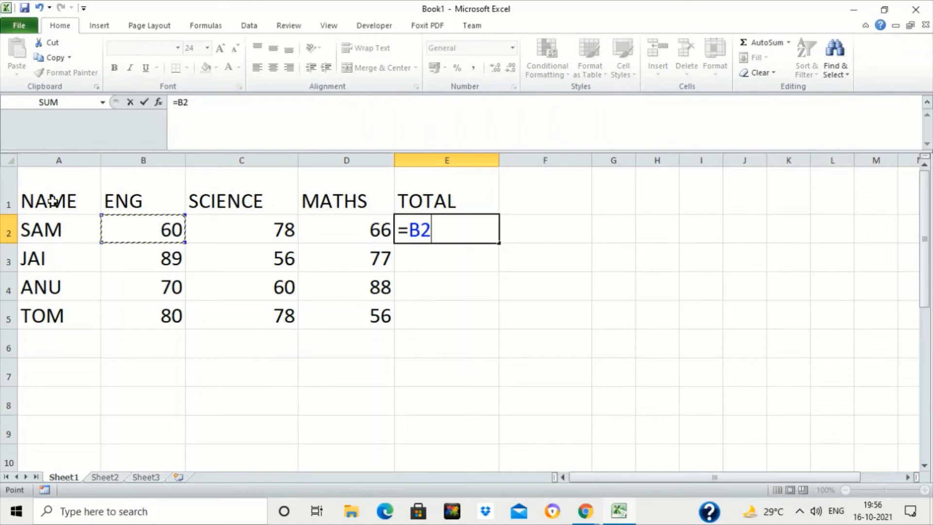
type("+")
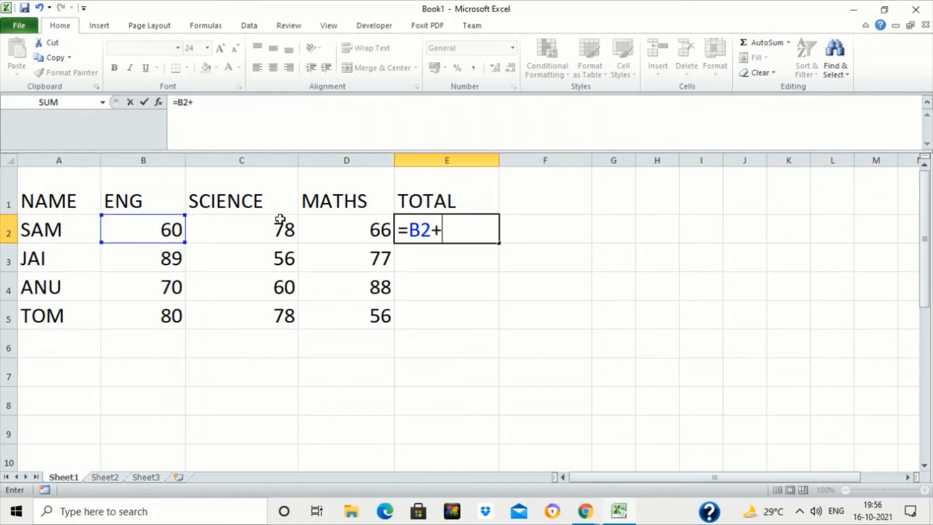
left_click(258, 235)
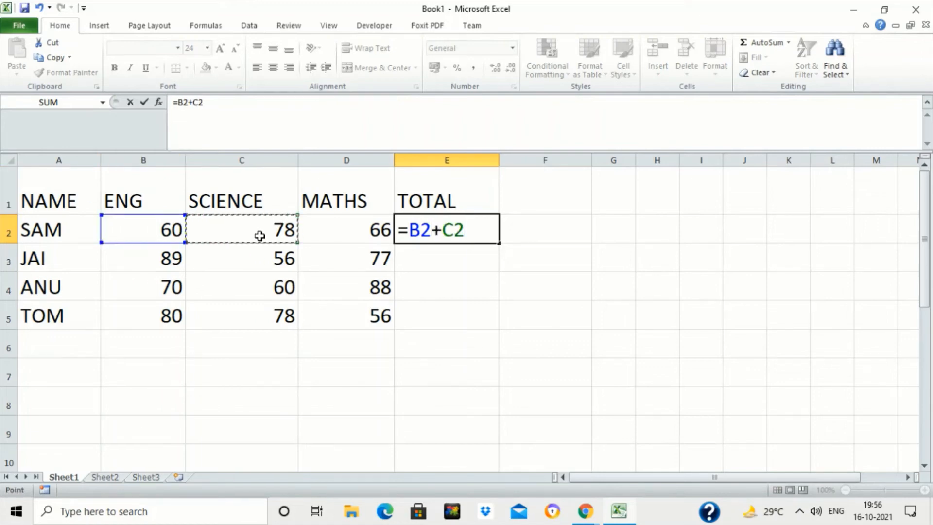
type("+")
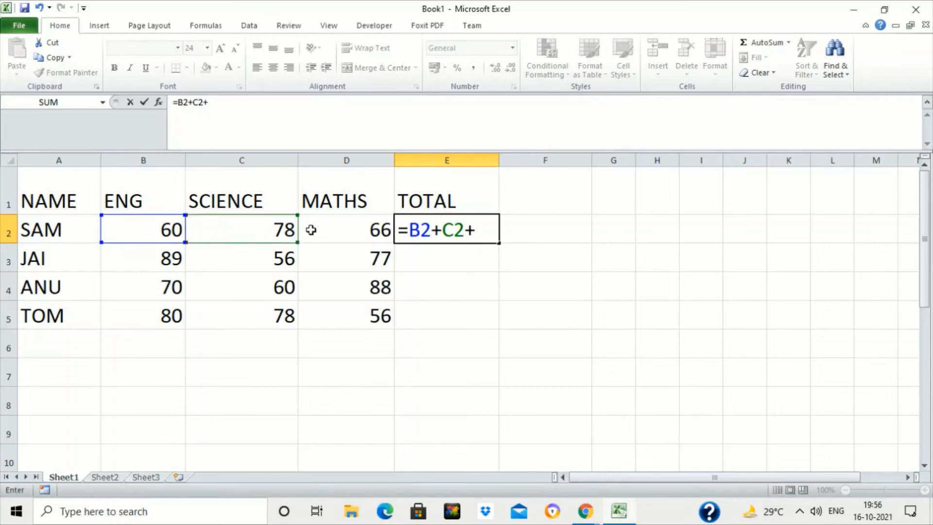
left_click(330, 230)
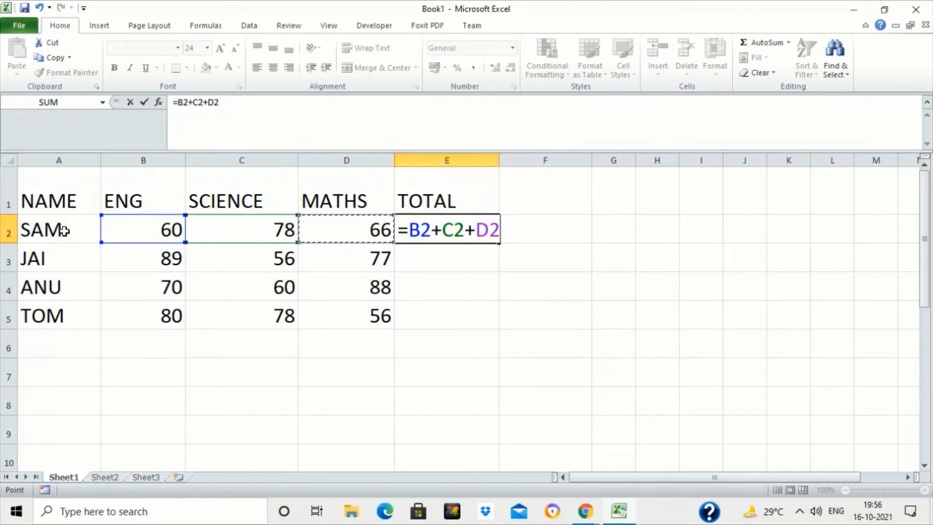
key("Return")
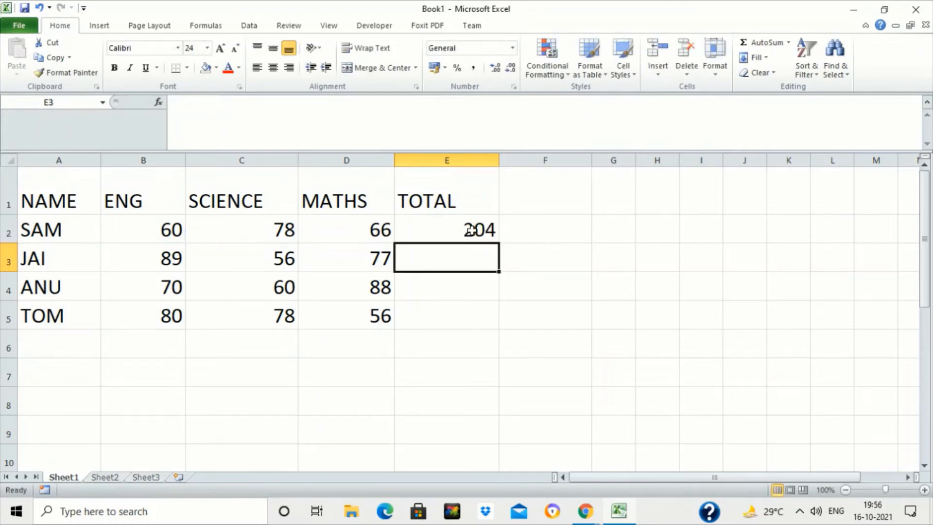
left_click(465, 229)
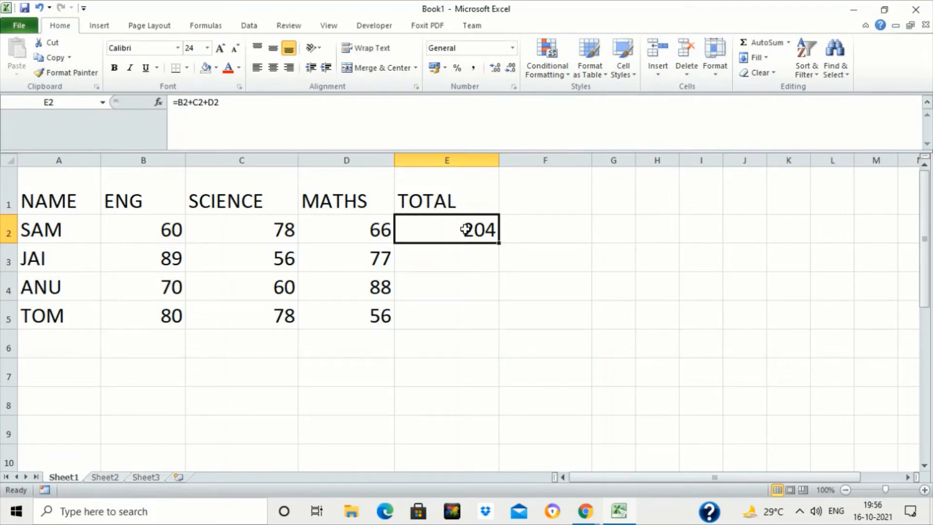
key("Delete")
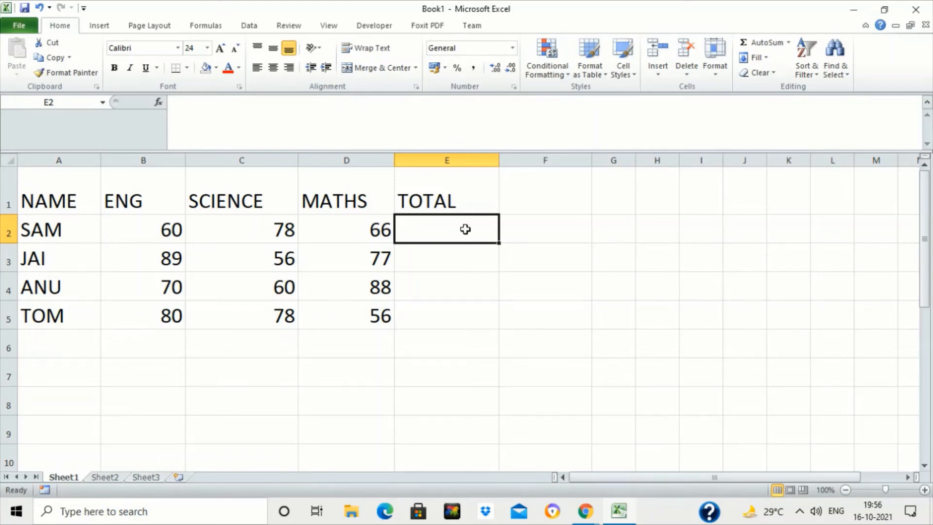
- Enter the formula =B2+C2+D2 in cell E2 by typing the cell references
type("=B2")
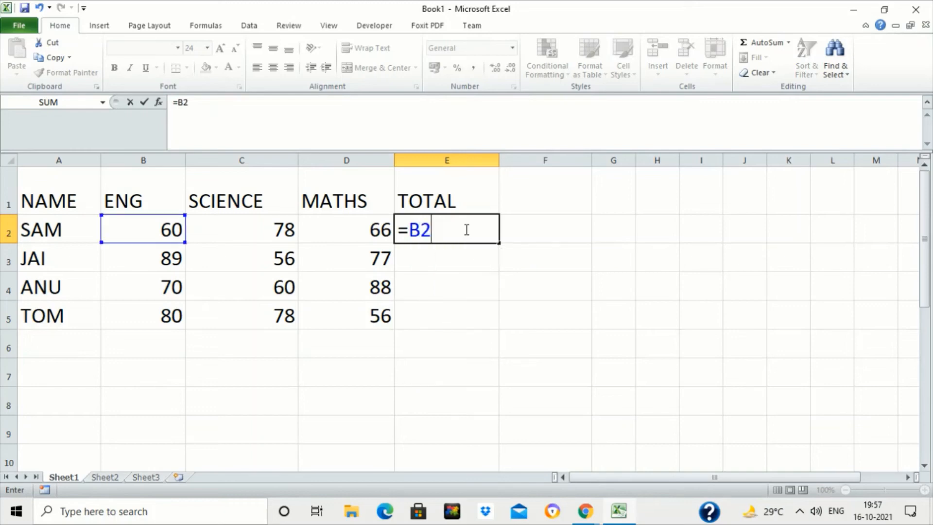
type("+C2+D2")
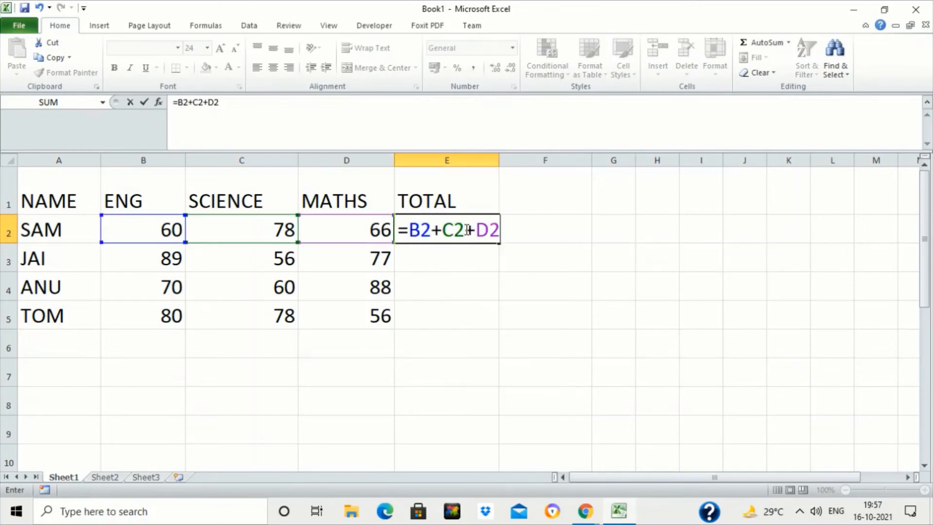
key("Return")
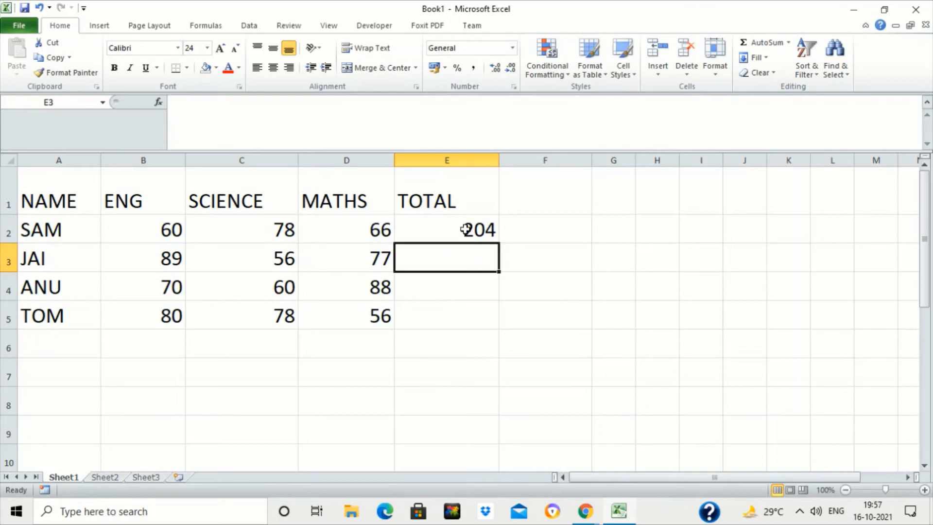
- Inspect the formula in cell E2 by opening it for editing
left_click(466, 230)
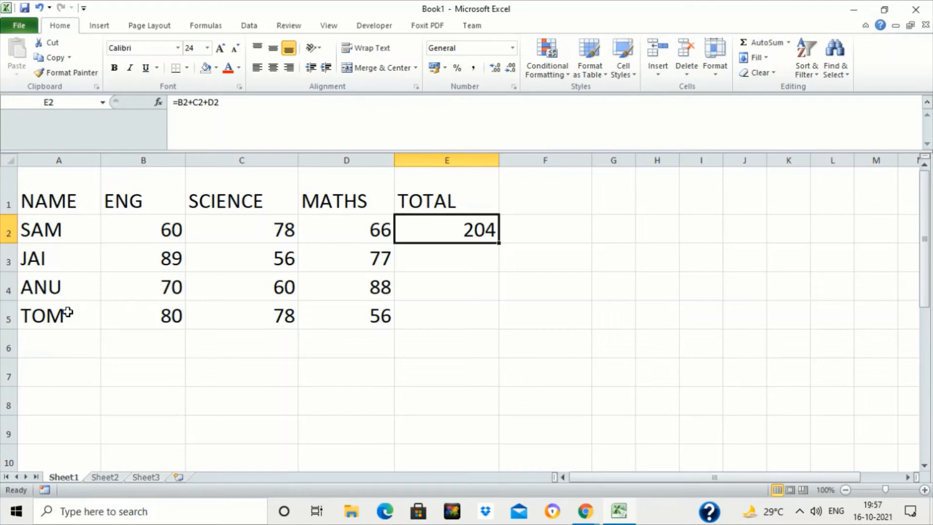
double_click(439, 229)
key("ctrl+Return")
left_click(609, 290)
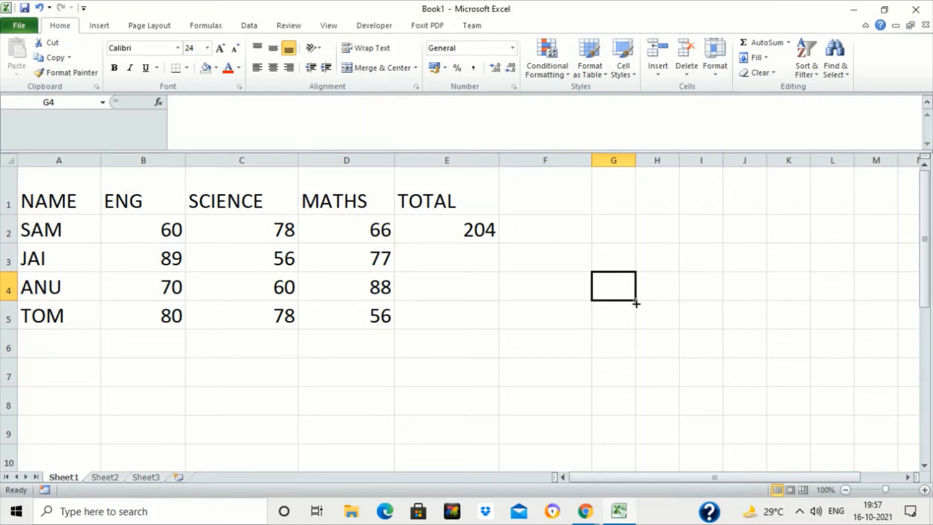
- Enter the label FILL HANDLE in cell D7
left_click(318, 378)
type("FILL ")
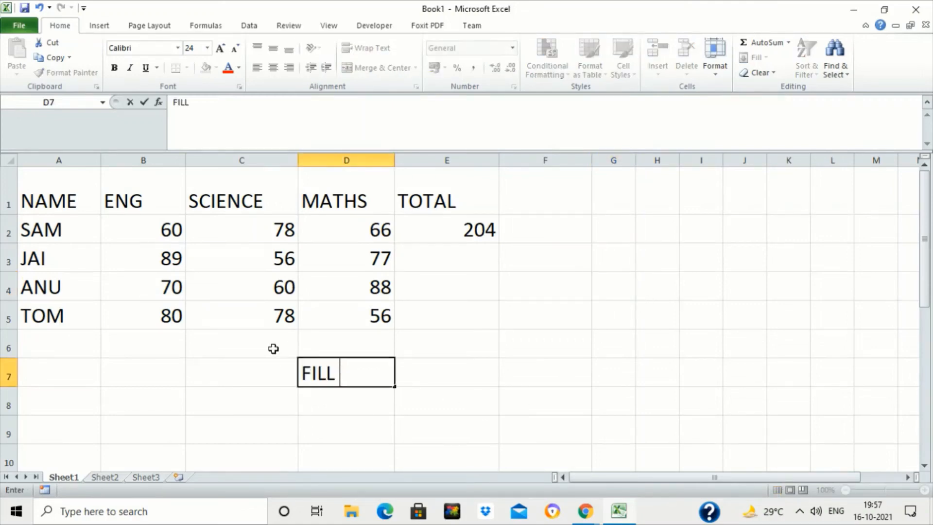
type("HANDLE")
key("Return")
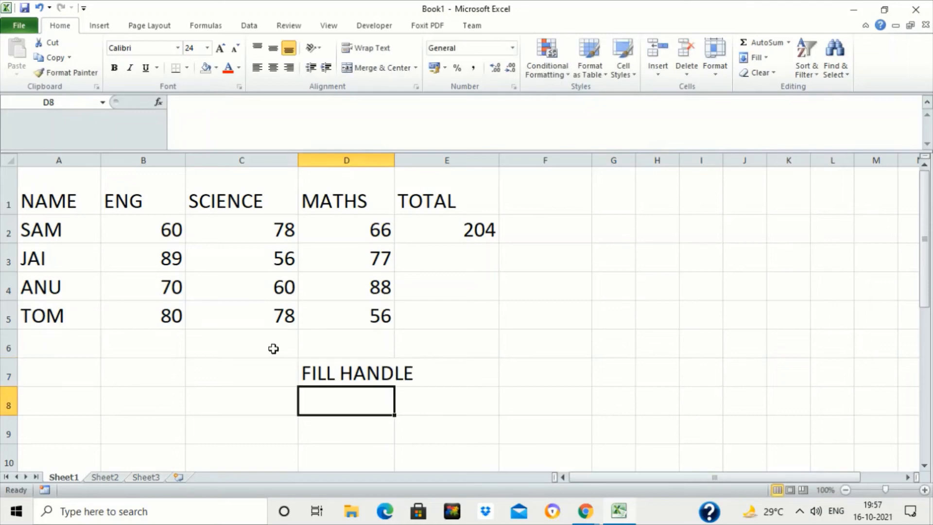
- Fill cell D7 with yellow
left_click(324, 370)
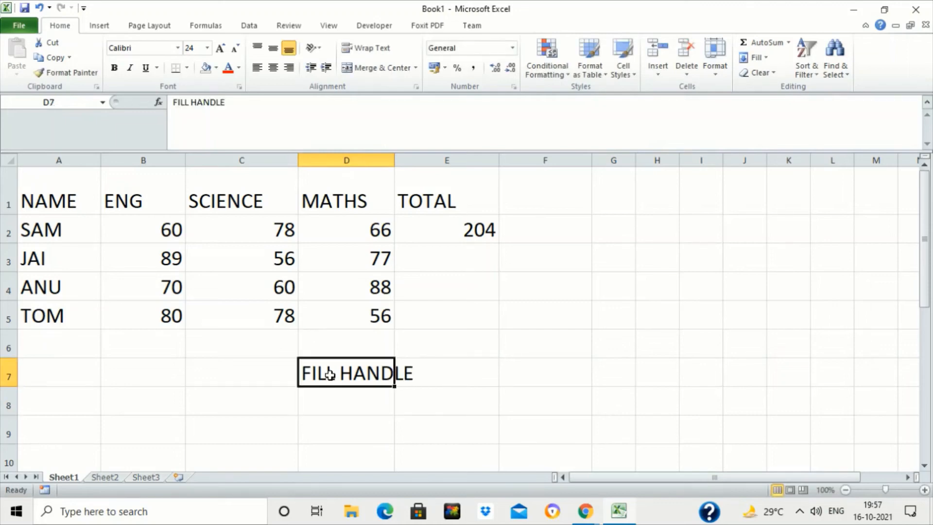
left_click(217, 69)
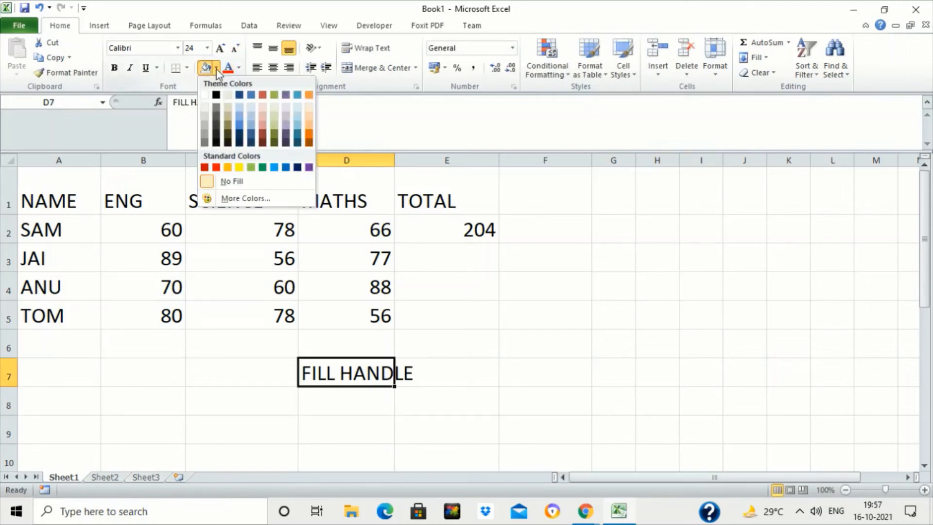
left_click(241, 167)
- Copy the TOTAL formula in E2 down to E5 with the fill handle
left_click(475, 234)
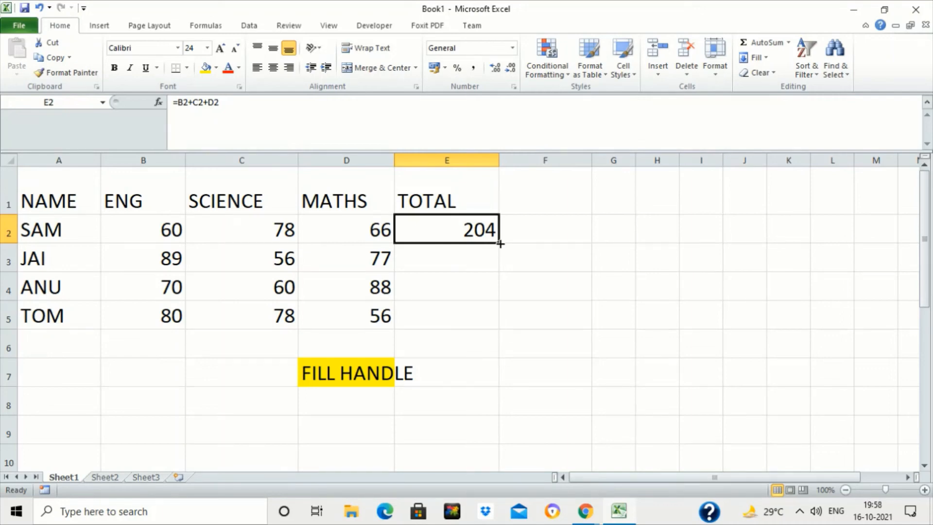
left_click_drag(500, 243, 485, 333)
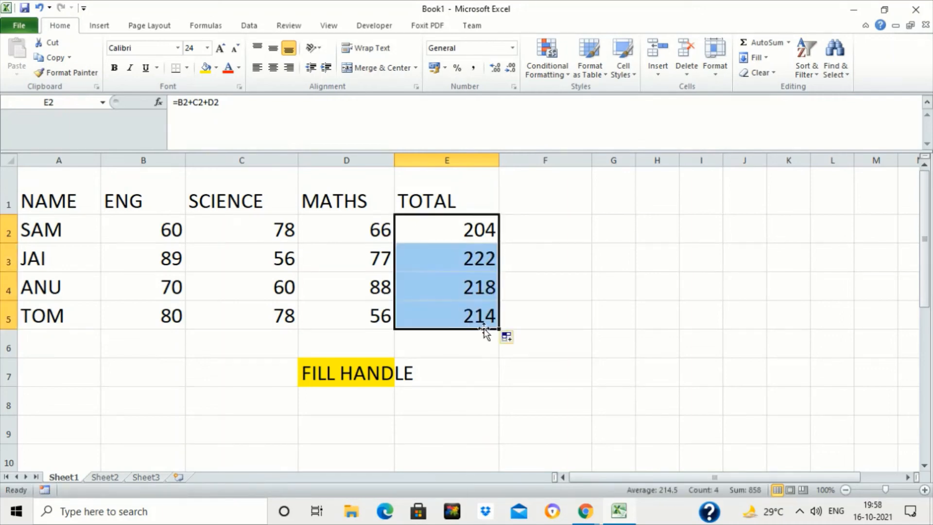
- Inspect the copied TOTAL formulas in E2 to E5 by opening each cell for editing
left_click(435, 265)
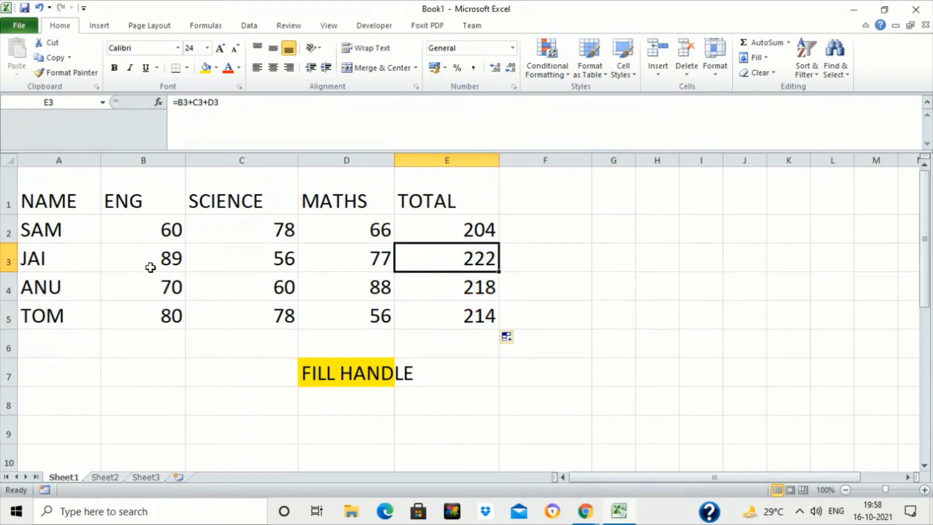
double_click(454, 261)
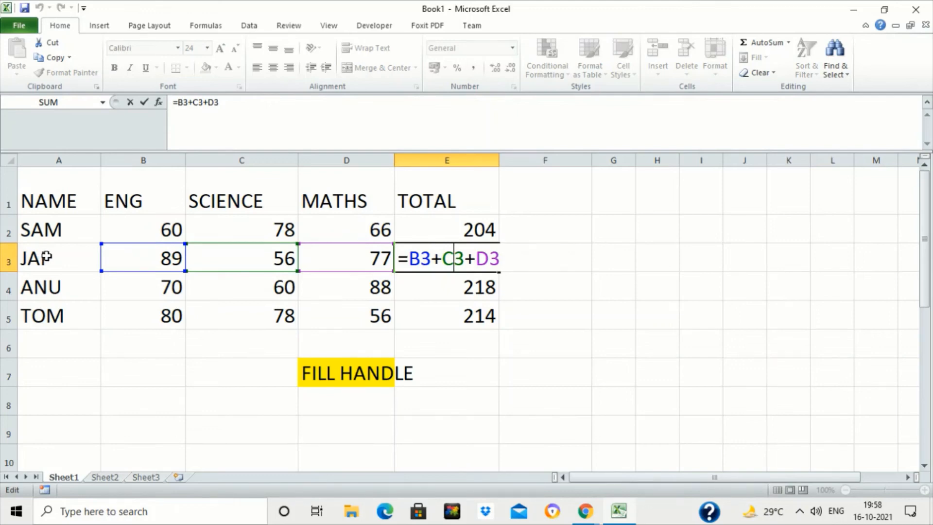
key("ctrl+Return")
left_click(47, 257)
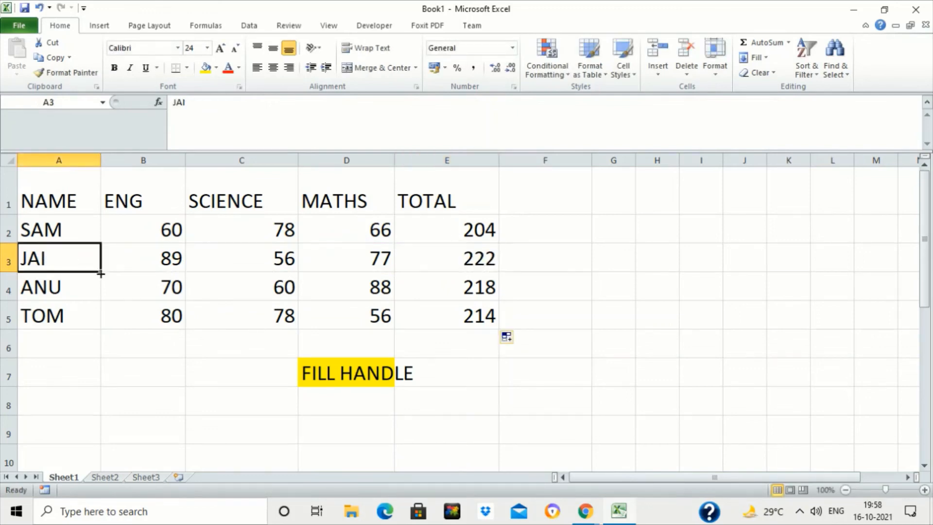
double_click(454, 321)
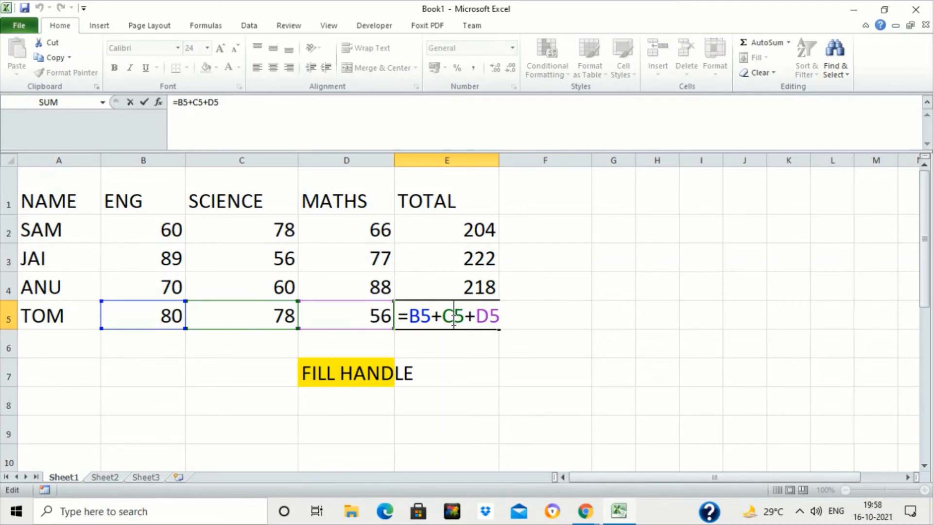
key("ctrl+Return")
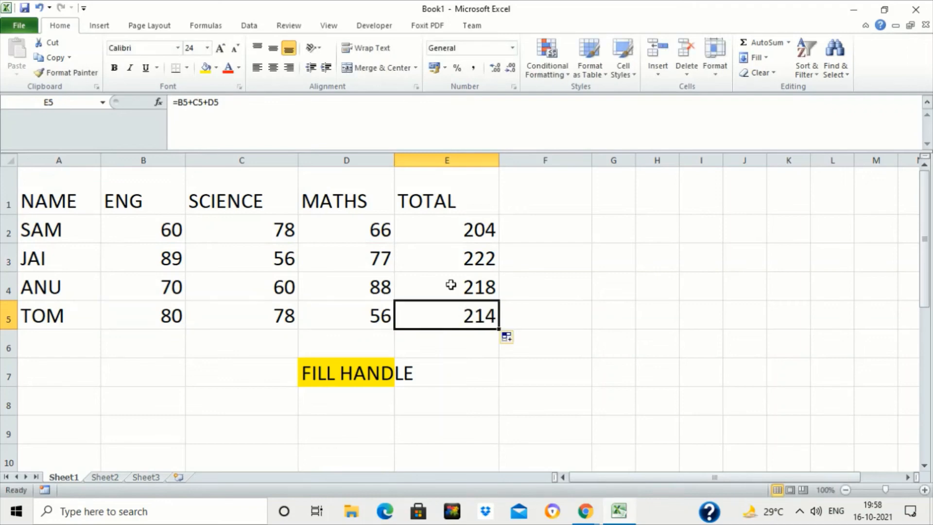
left_click(464, 230)
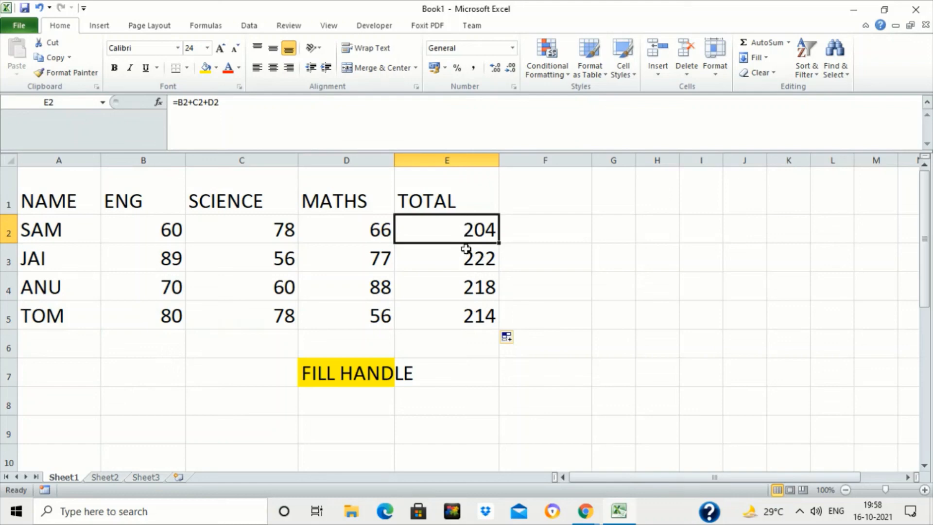
double_click(464, 231)
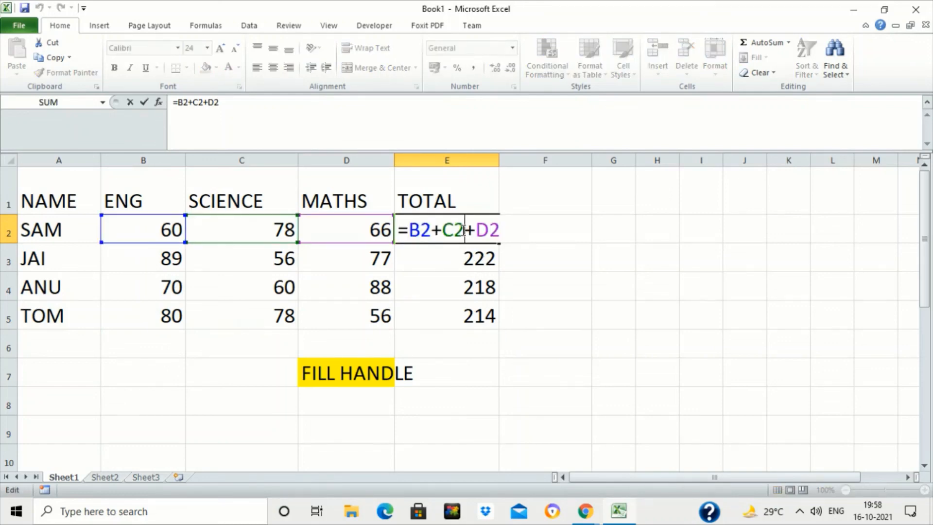
key("ctrl+Return")
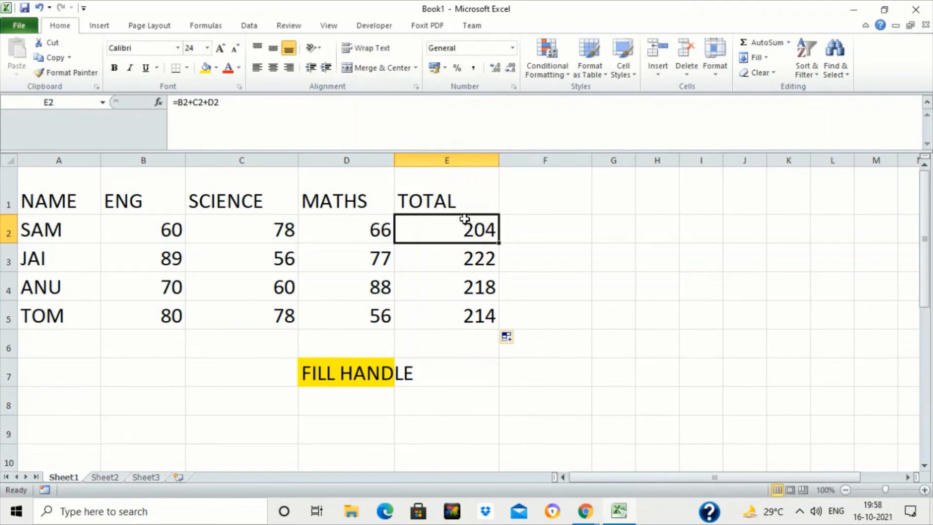
double_click(465, 221)
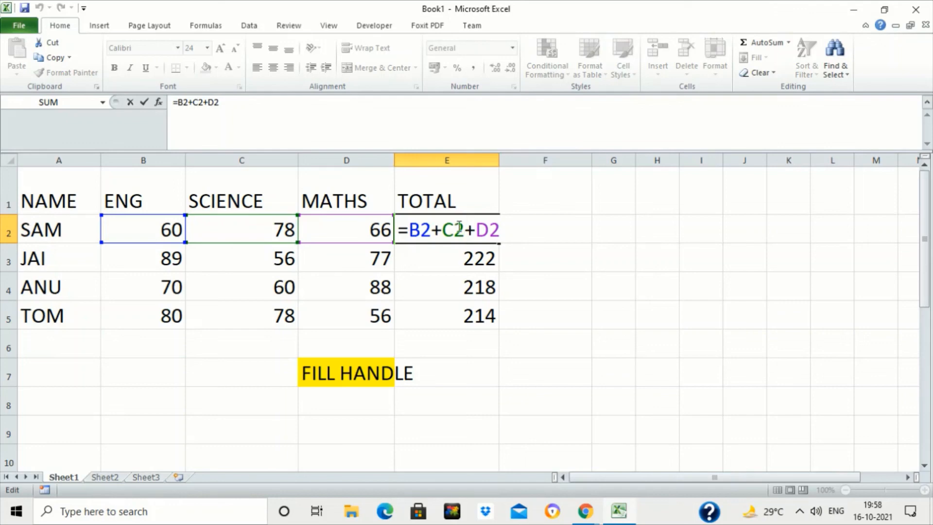
key("ctrl+Return")
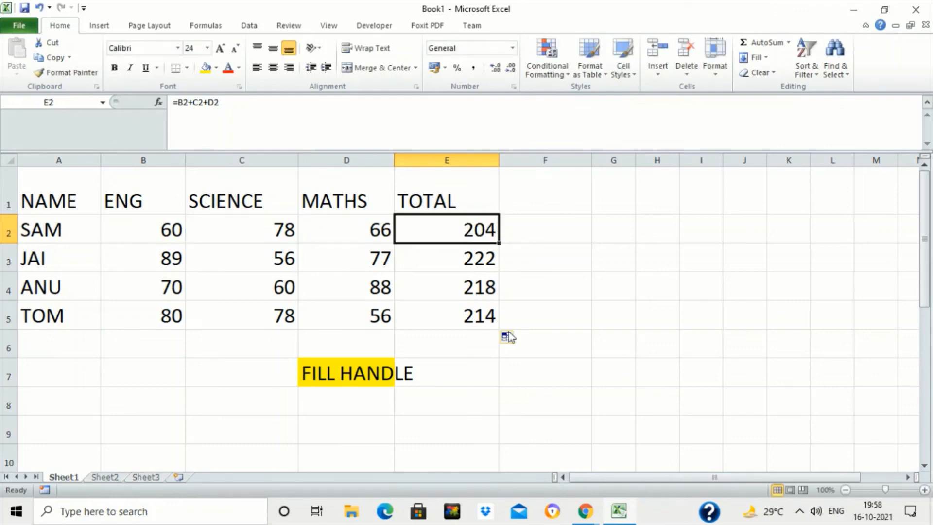
double_click(458, 284)
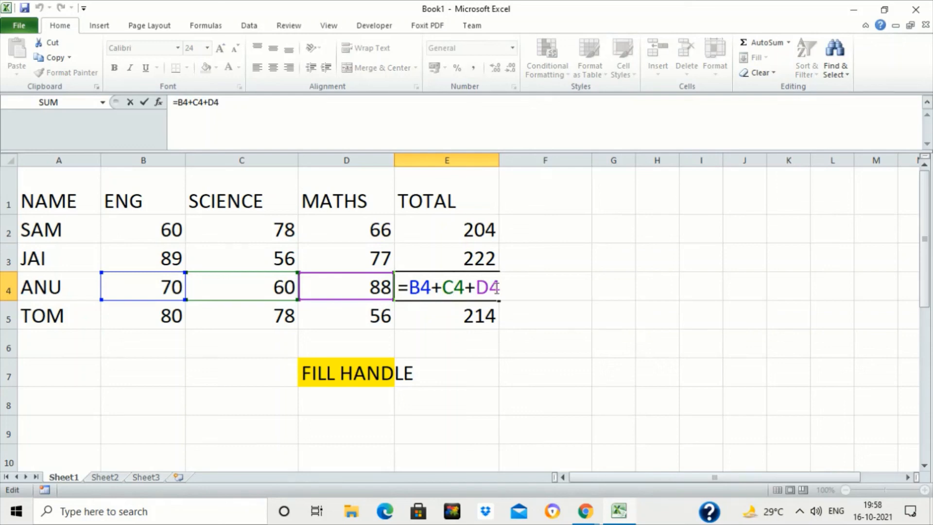
left_click(356, 265)
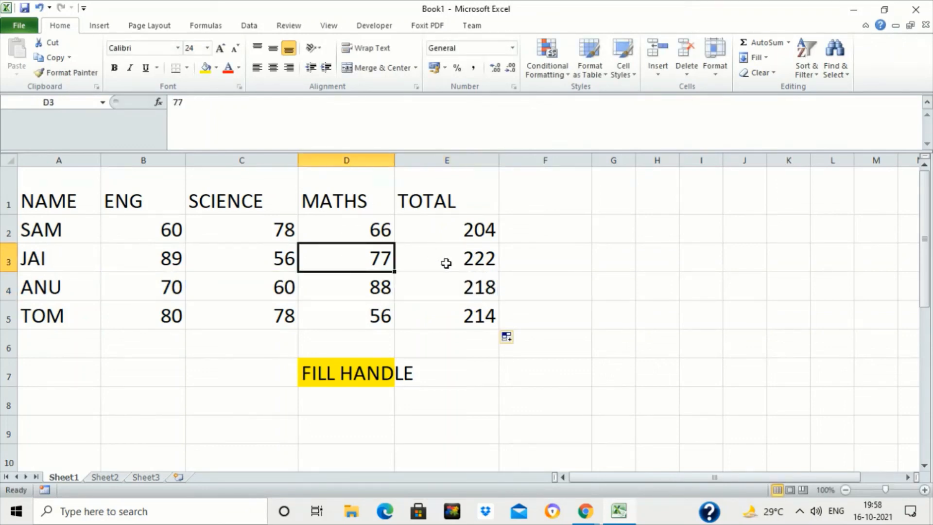
- Clear the copied totals from cells E3 to E6
left_click(447, 265)
left_click(454, 333, "shift")
key("Delete")
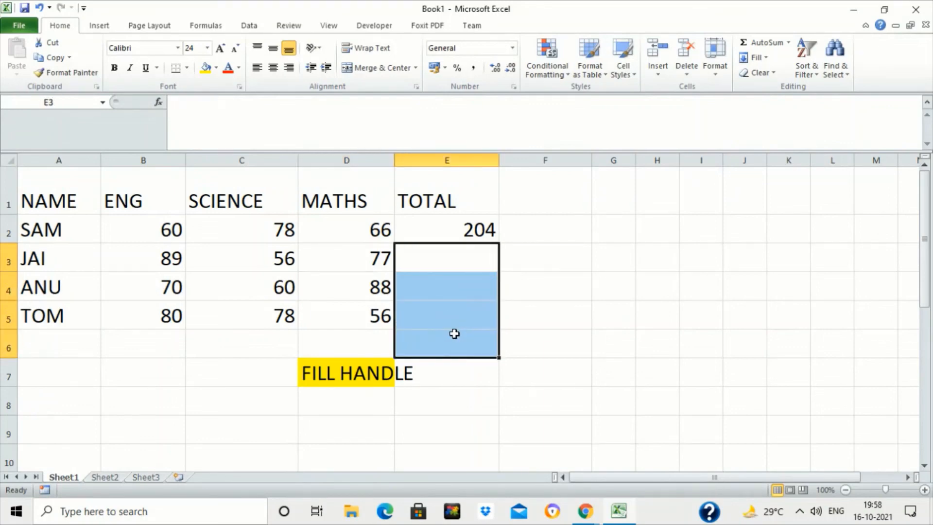
key("Up")
key("Up")
key("Down")
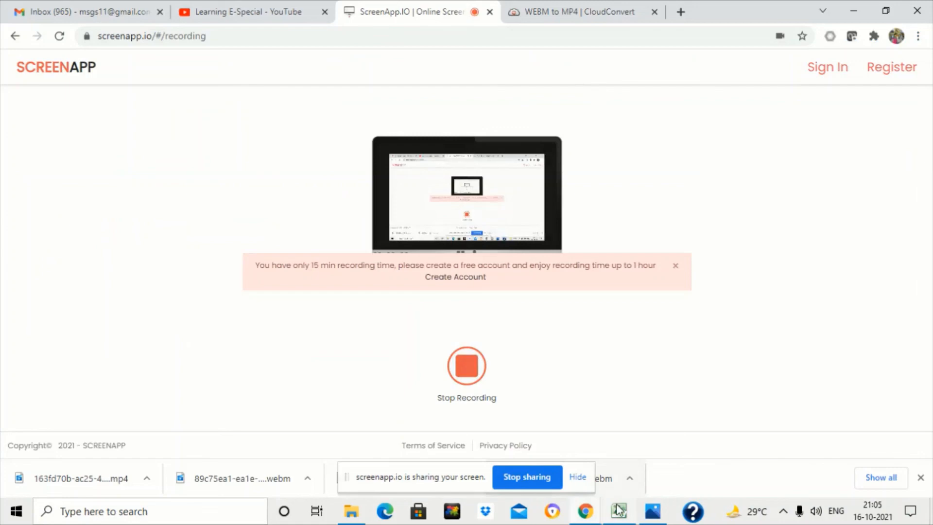
- Copy the formula in E2 down to E5 again with the fill handle and check the copied cells
left_click(620, 511)
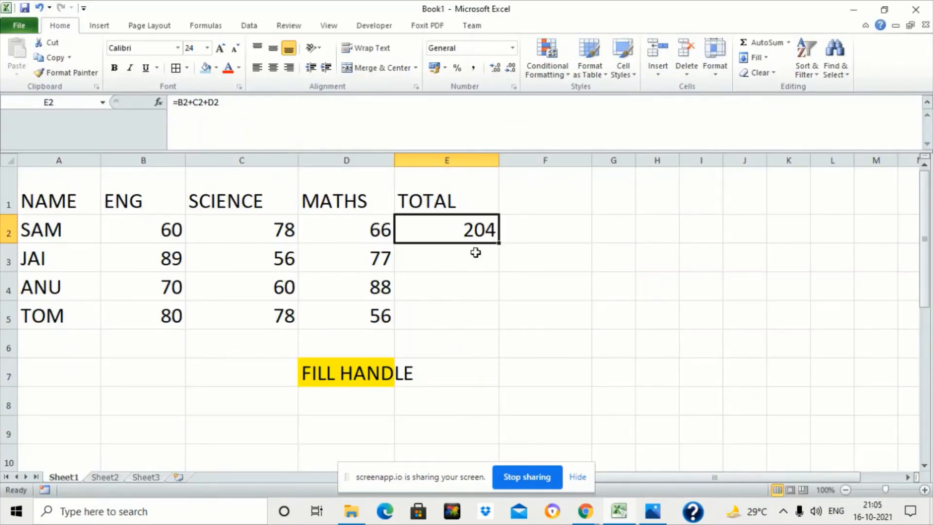
left_click_drag(500, 245, 492, 328)
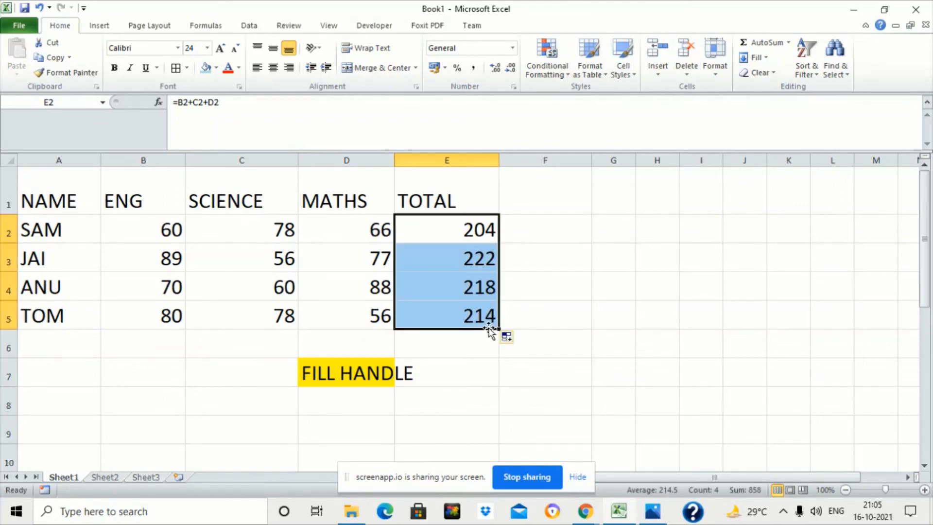
left_click(452, 312)
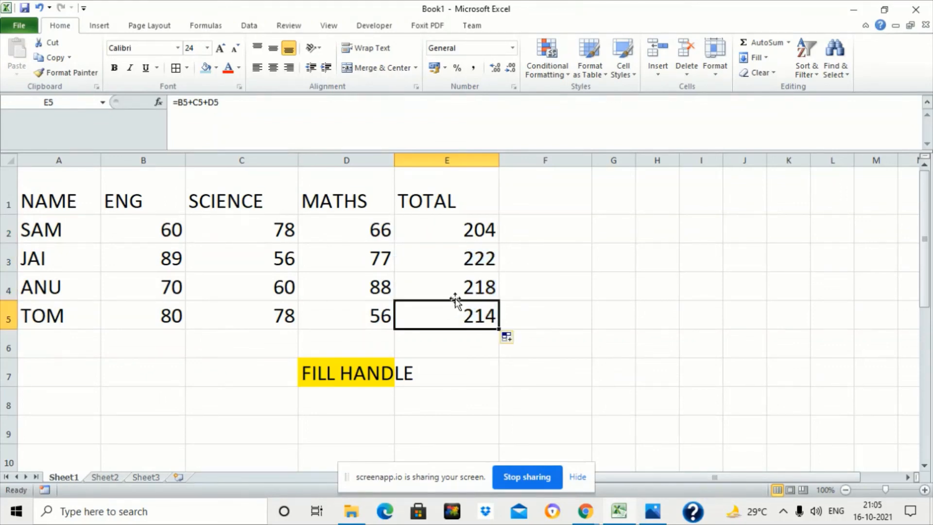
left_click(457, 296)
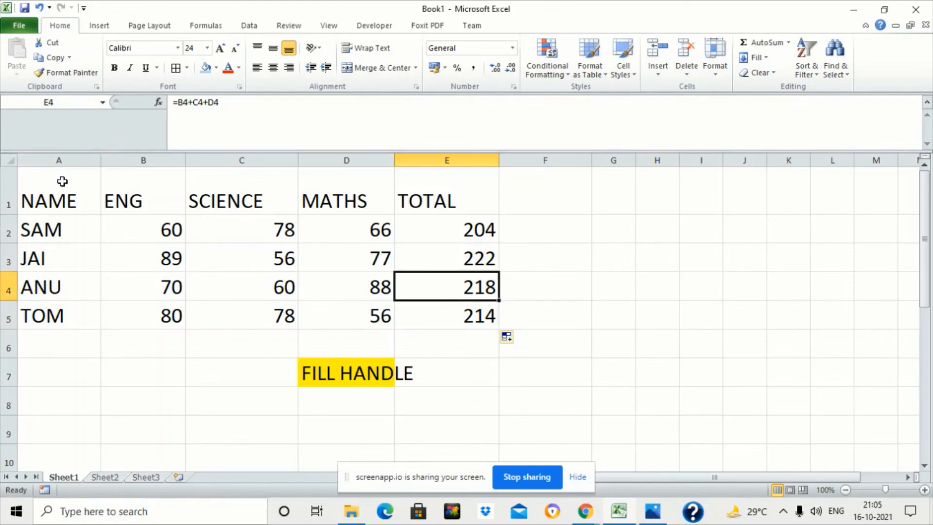
- Fill the whole table A1:E5 with a light orange shade
left_click_drag(62, 181, 491, 316)
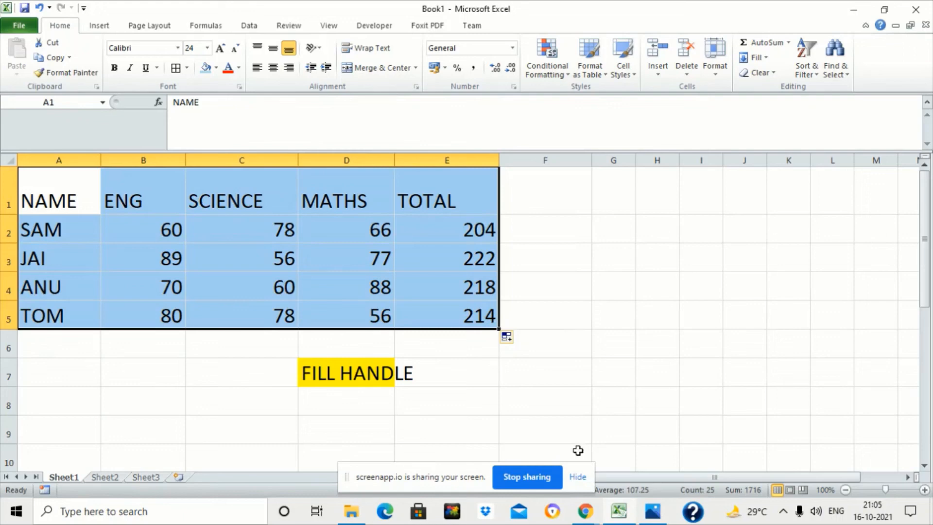
left_click(578, 477)
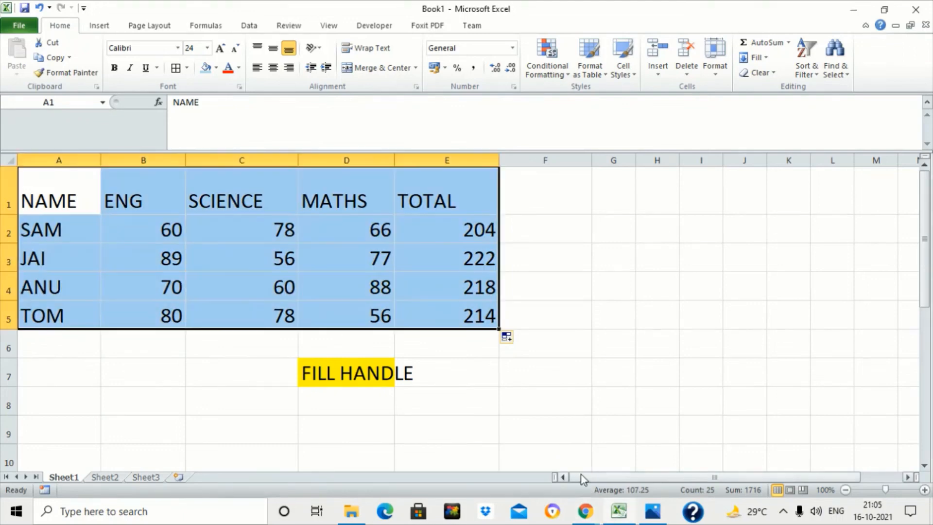
left_click(217, 69)
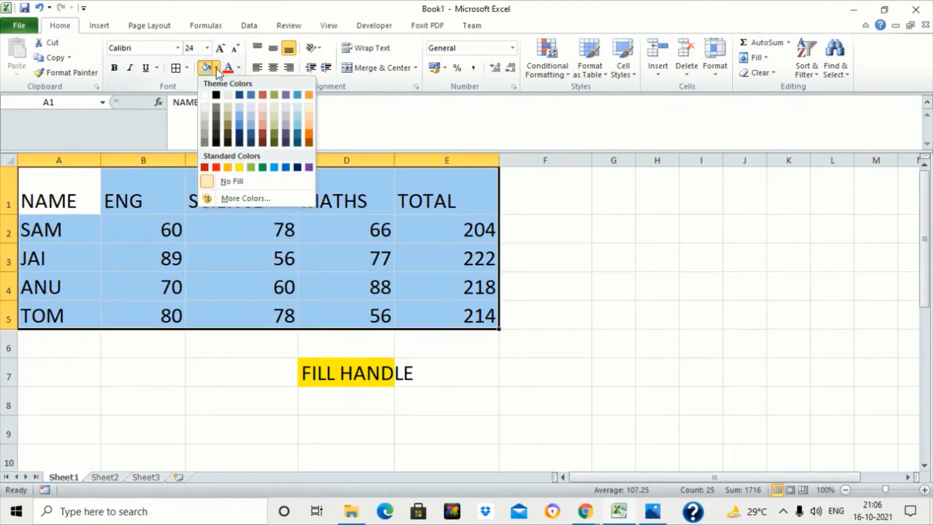
left_click(262, 107)
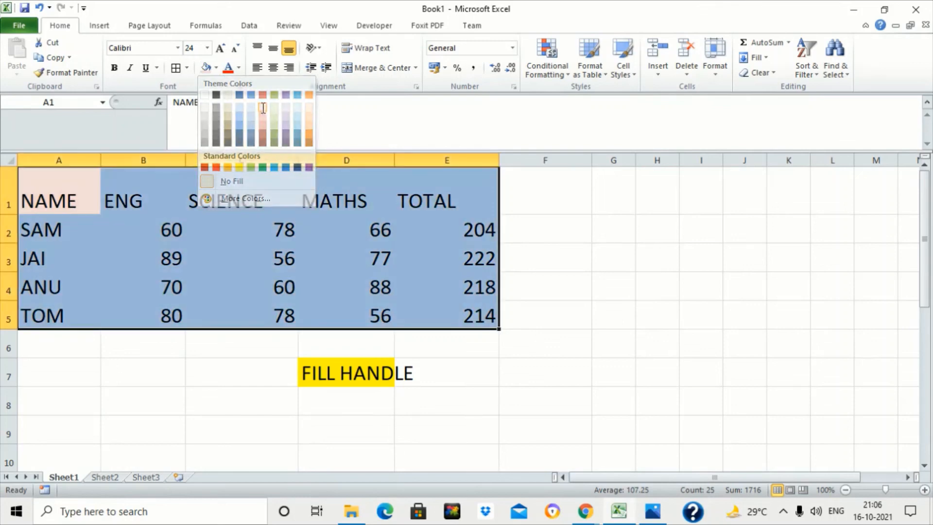
left_click(204, 199)
- Fill the header row A1:E1 with a light blue shade
left_click_drag(73, 199, 410, 198)
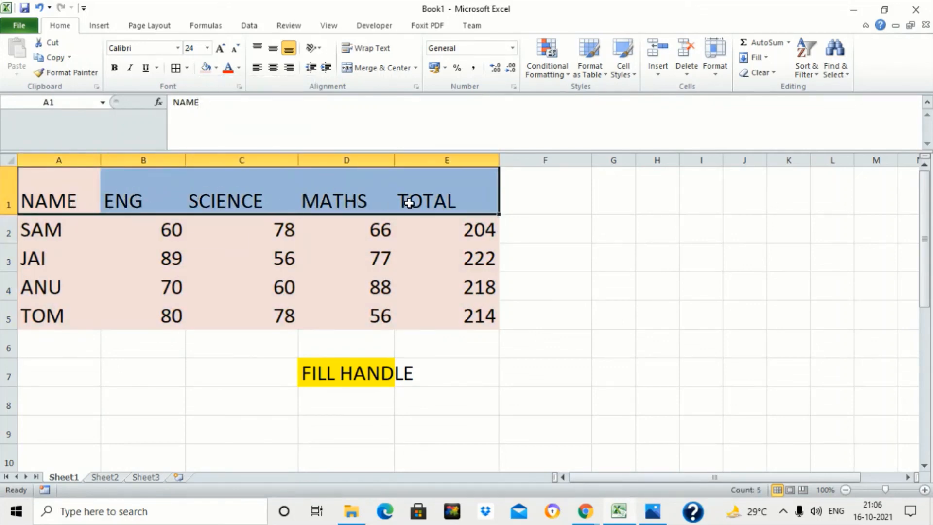
left_click(215, 68)
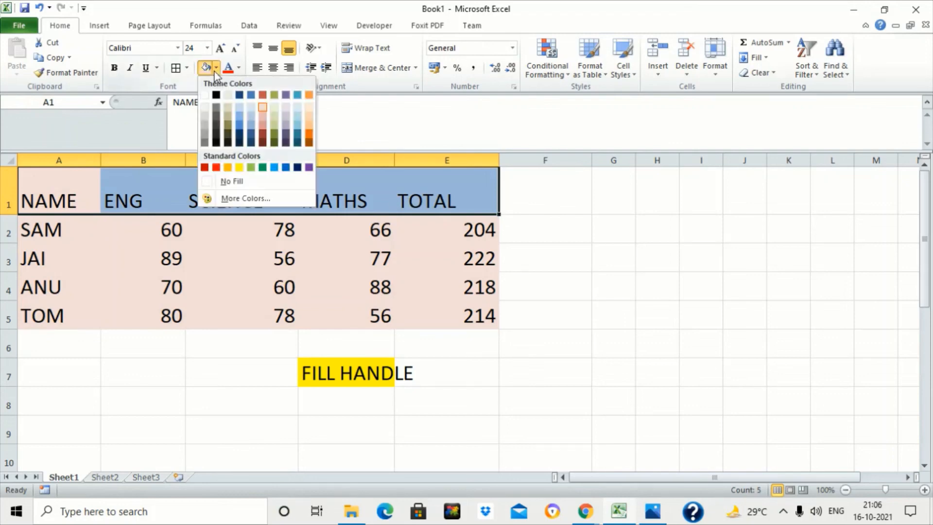
left_click(238, 108)
left_click(284, 286)
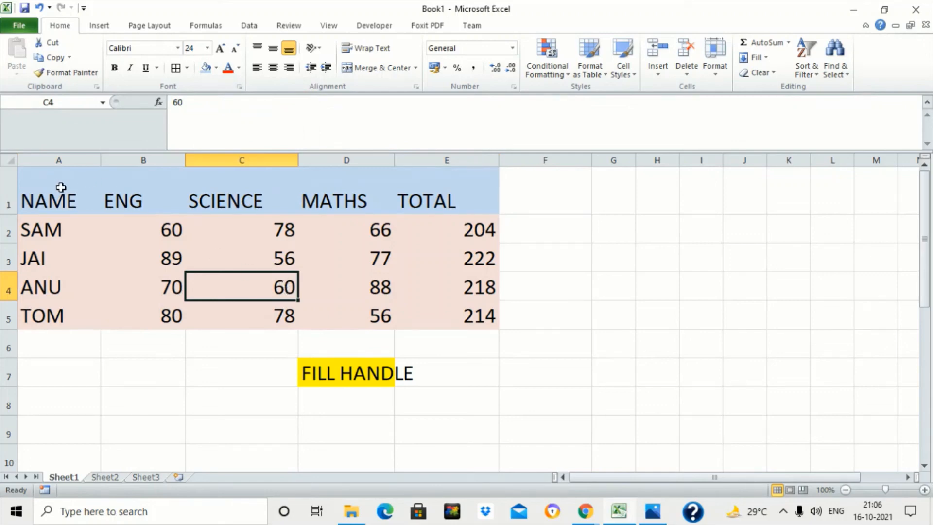
- Apply All Borders to the table range A1:E5
left_click_drag(60, 187, 424, 303)
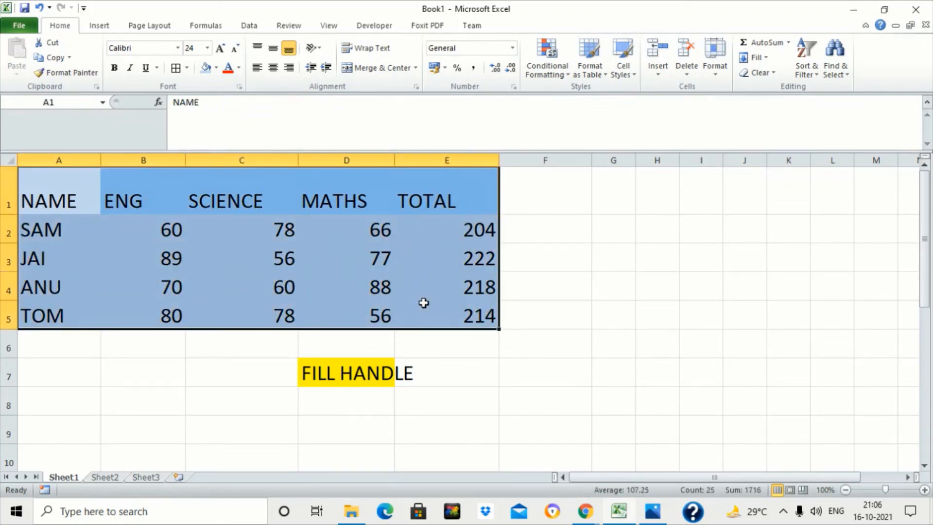
left_click(187, 69)
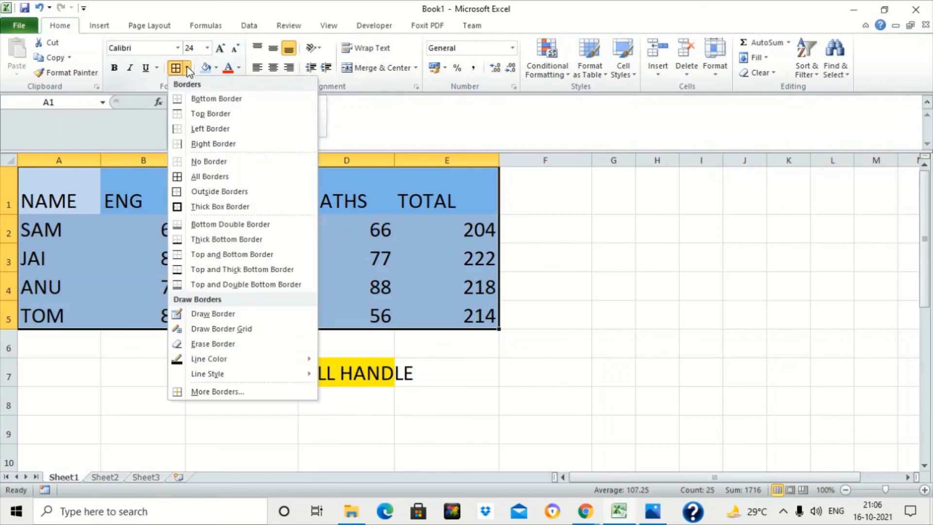
left_click(216, 176)
left_click(260, 235)
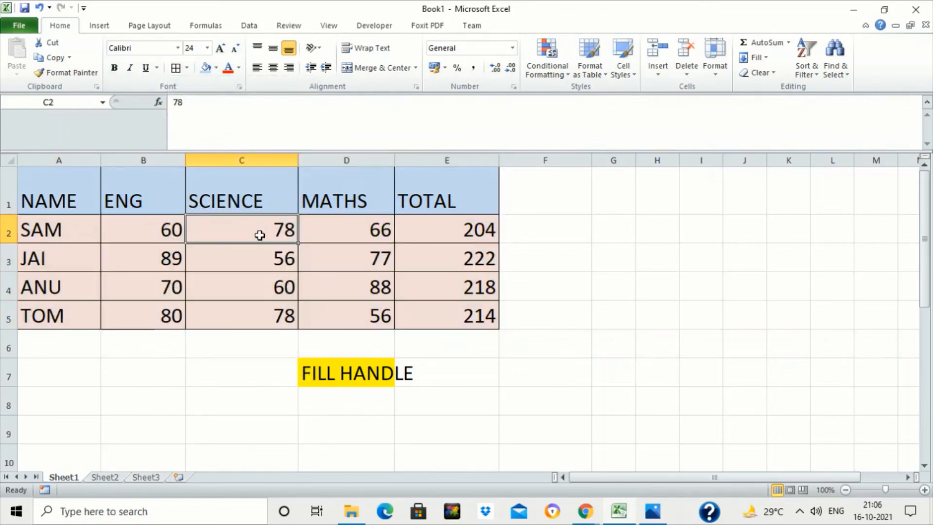